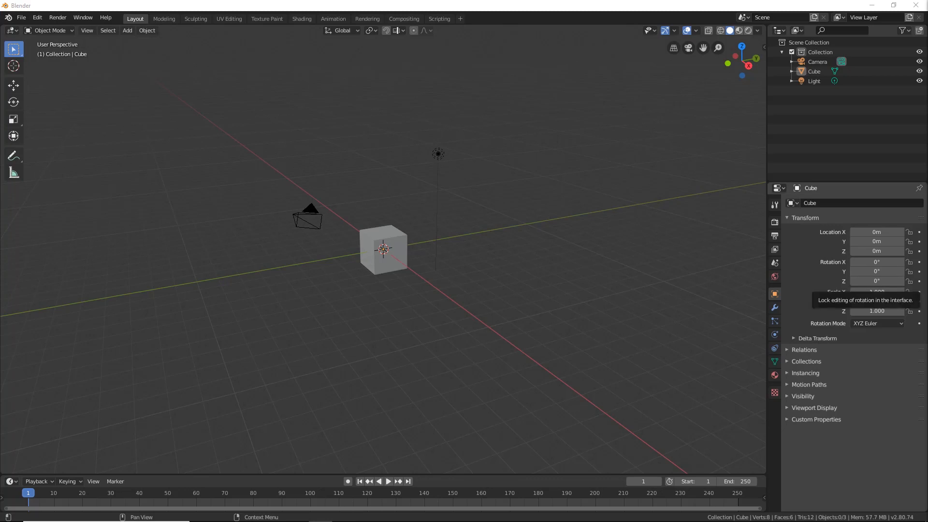
# Step: Delete the default light, cube and camera from the scene
pyautogui.moveTo(709, 220); pyautogui.dragTo(885, 50)
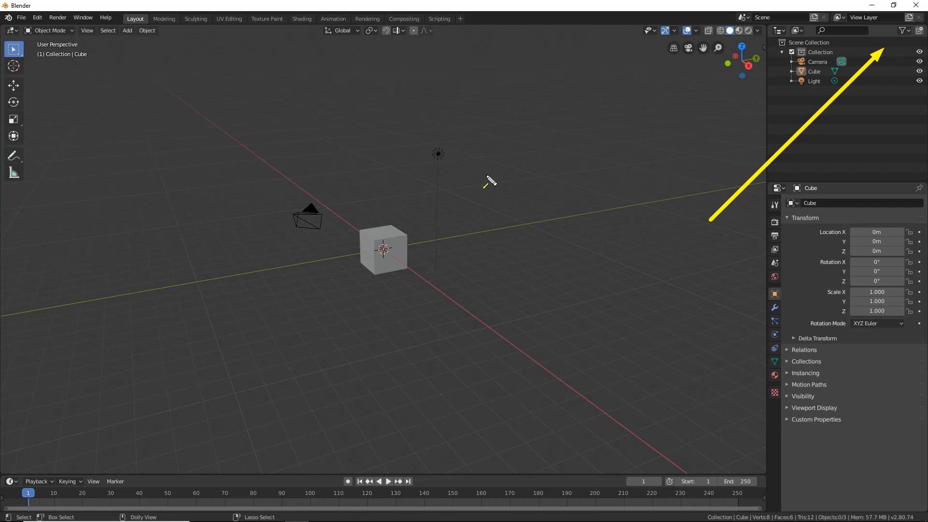
pyautogui.moveTo(401, 258)
pyautogui.mouseDown(button='middle')
pyautogui.moveTo(373, 260)
pyautogui.moveTo(398, 236)
pyautogui.moveTo(385, 253)
pyautogui.moveTo(393, 249)
pyautogui.mouseUp(button='middle')
pyautogui.click(306, 227)
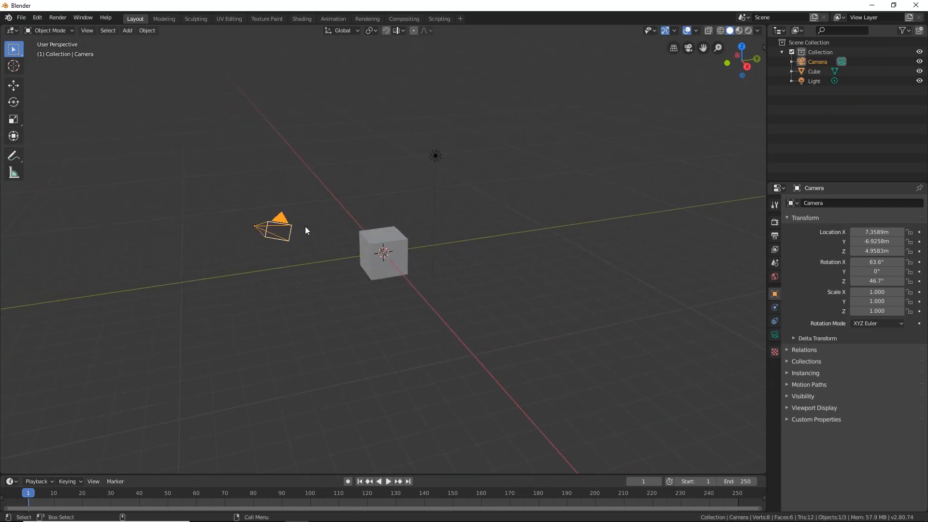
pyautogui.click(436, 156)
pyautogui.click(398, 243)
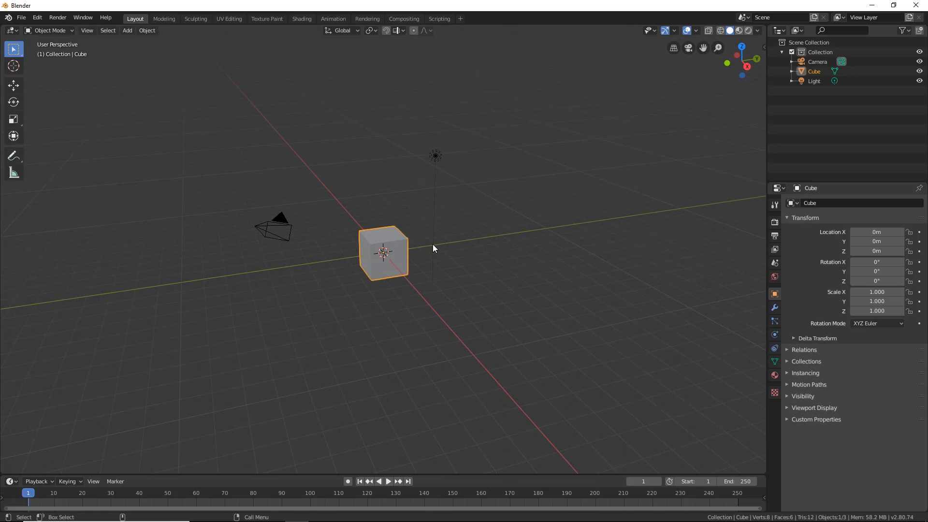
pyautogui.click(436, 156)
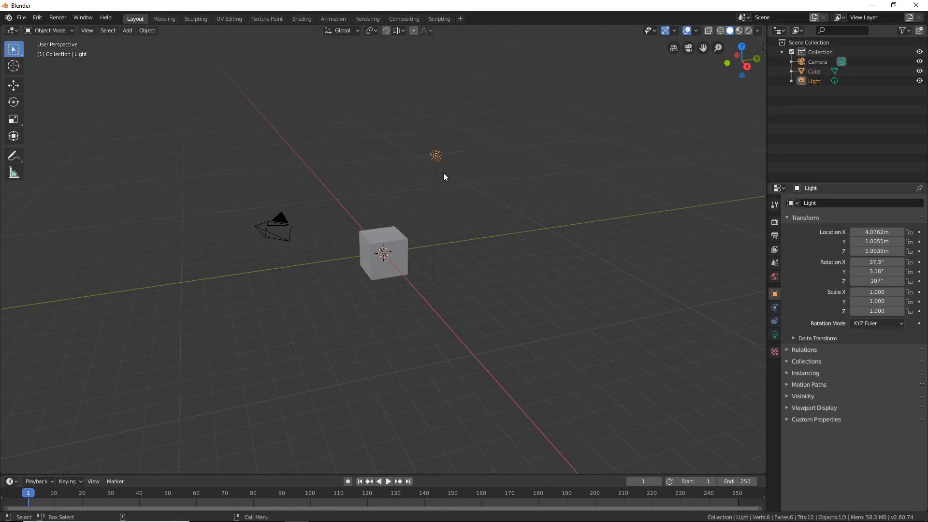
pyautogui.press('Delete')
pyautogui.click(387, 247)
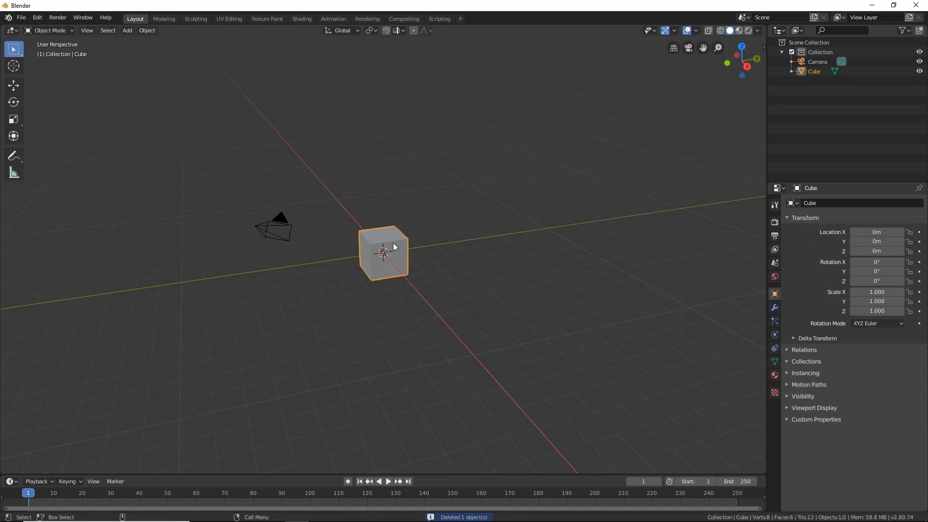
pyautogui.press('Delete')
pyautogui.click(271, 230)
pyautogui.press('Delete')
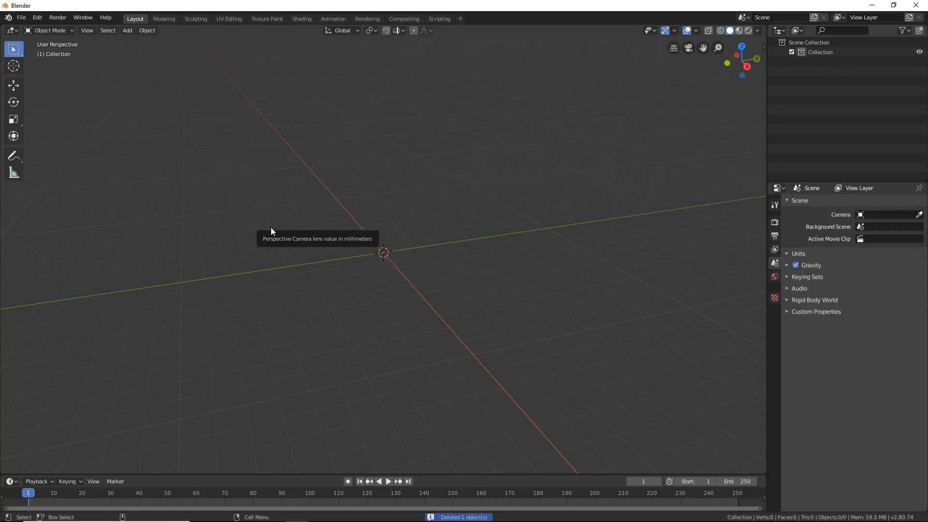
# Step: Add a cylinder mesh at the scene origin and expand its creation settings
pyautogui.moveTo(393, 260)
pyautogui.mouseDown(button='middle')
pyautogui.moveTo(566, 210)
pyautogui.moveTo(393, 253)
pyautogui.mouseUp(button='middle')
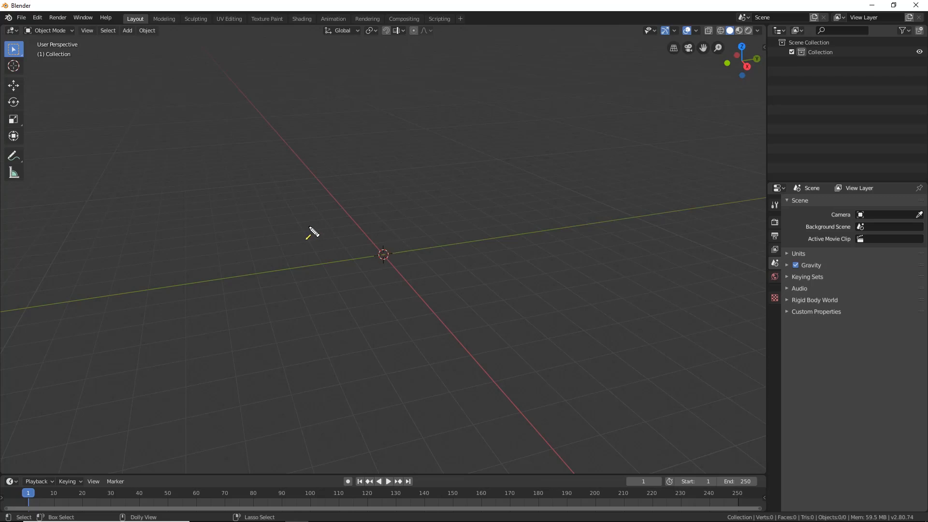
pyautogui.moveTo(138, 227); pyautogui.dragTo(127, 39)
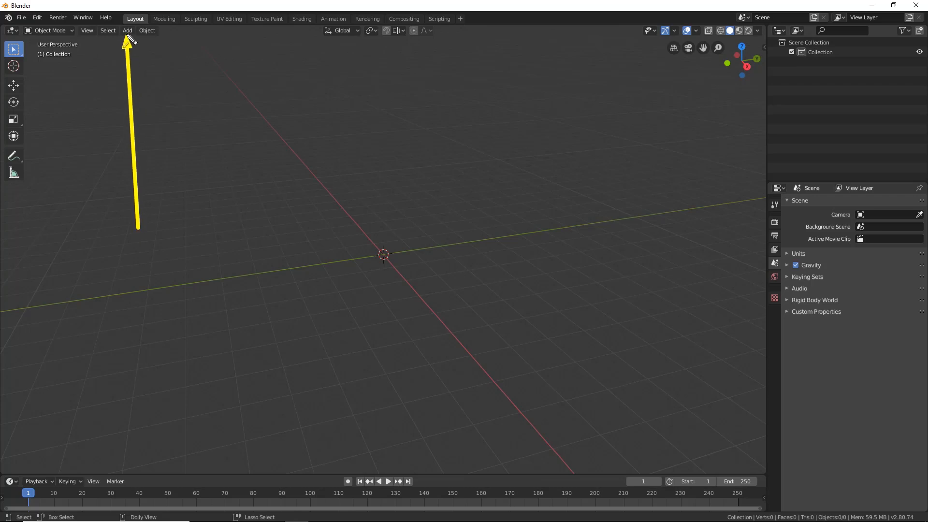
pyautogui.click(128, 31)
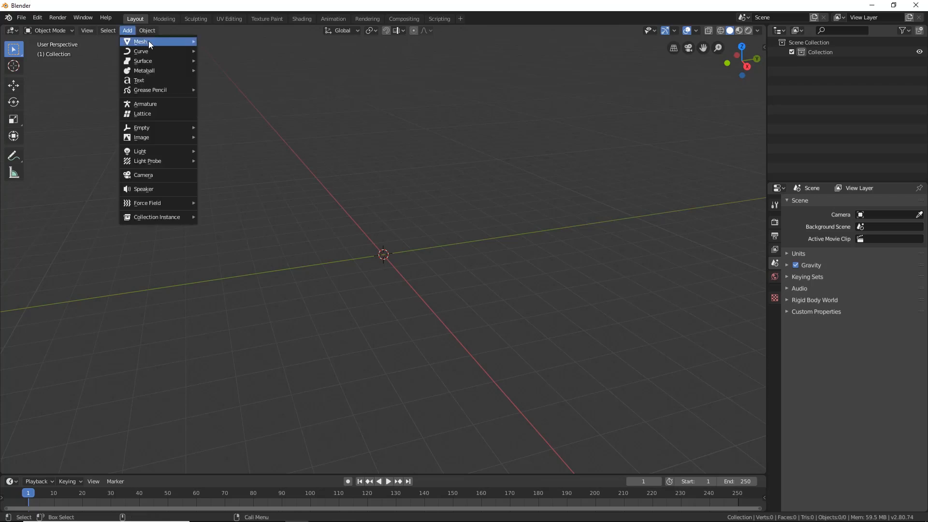
pyautogui.moveTo(148, 43)
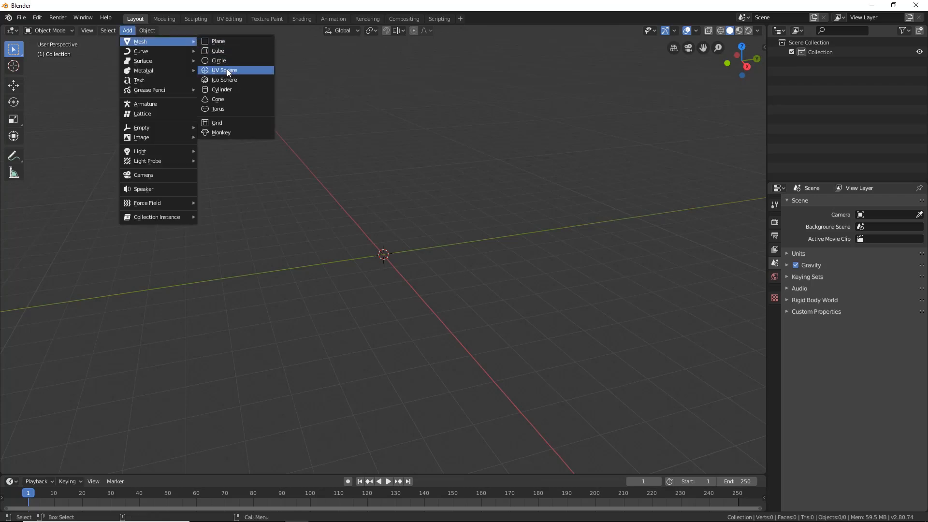
pyautogui.click(225, 89)
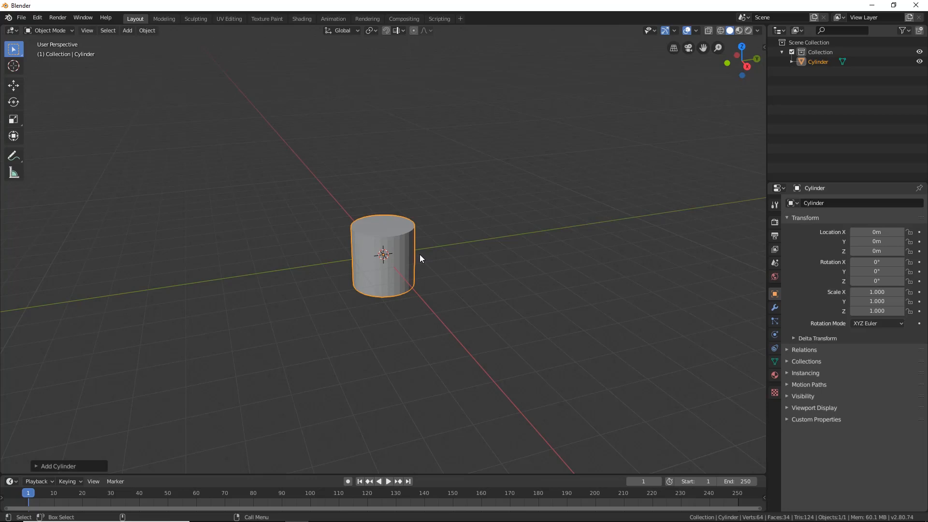
pyautogui.click(47, 467)
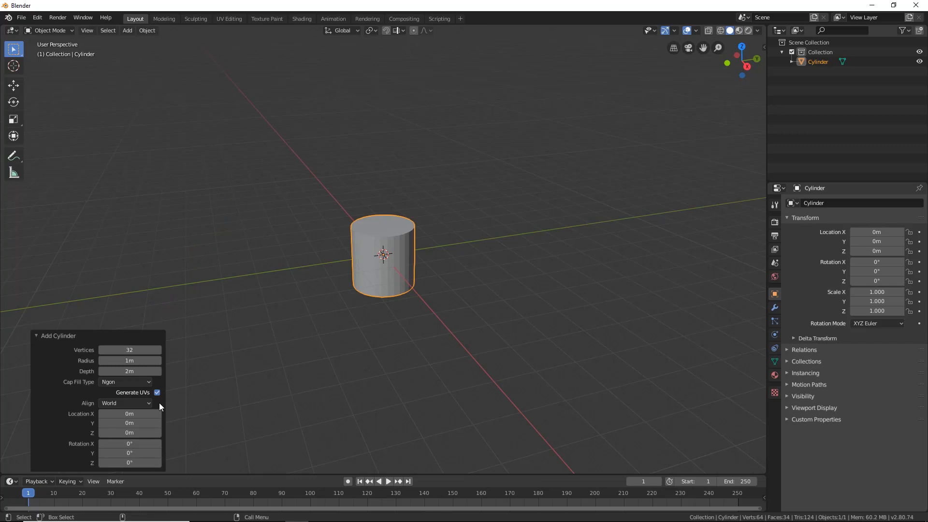
pyautogui.click(394, 260)
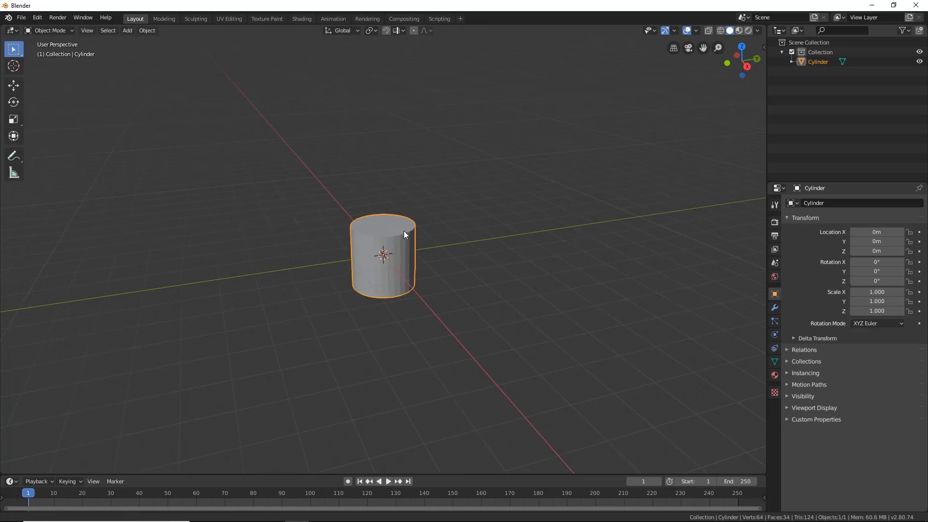
pyautogui.scroll(4, 404, 230)
pyautogui.moveTo(430, 216); pyautogui.dragTo(393, 245, button='middle')
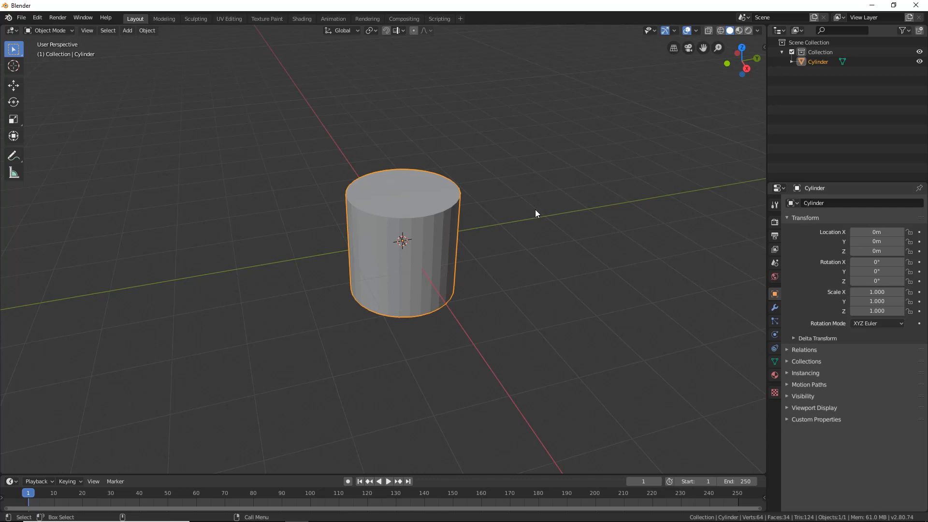
# Step: Select the cylinder and delete it from the scene
pyautogui.click(528, 195)
pyautogui.click(432, 202)
pyautogui.click(510, 146)
pyautogui.click(430, 192)
pyautogui.press('Delete')
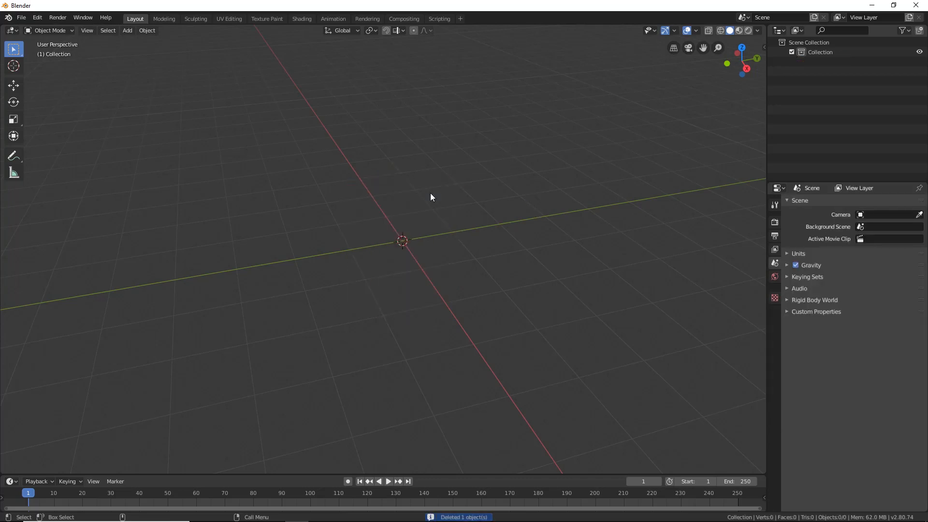
# Step: Add a new cylinder mesh at the origin and keep its creation settings expanded
pyautogui.click(129, 31)
pyautogui.moveTo(143, 41)
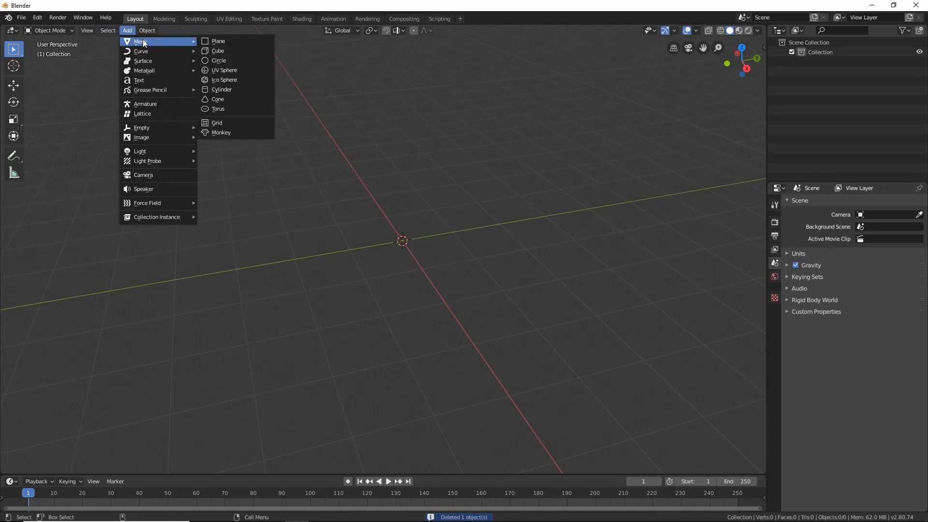
pyautogui.click(222, 90)
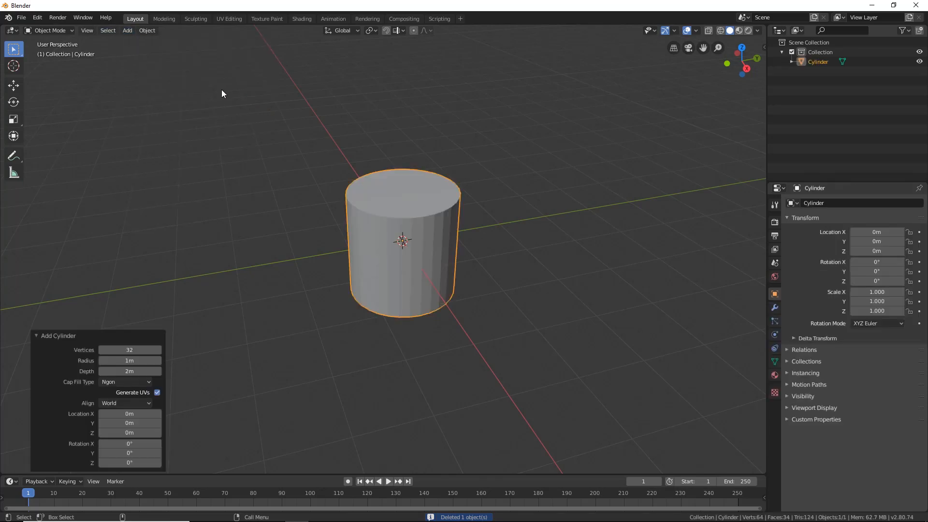
pyautogui.click(61, 339)
pyautogui.click(65, 465)
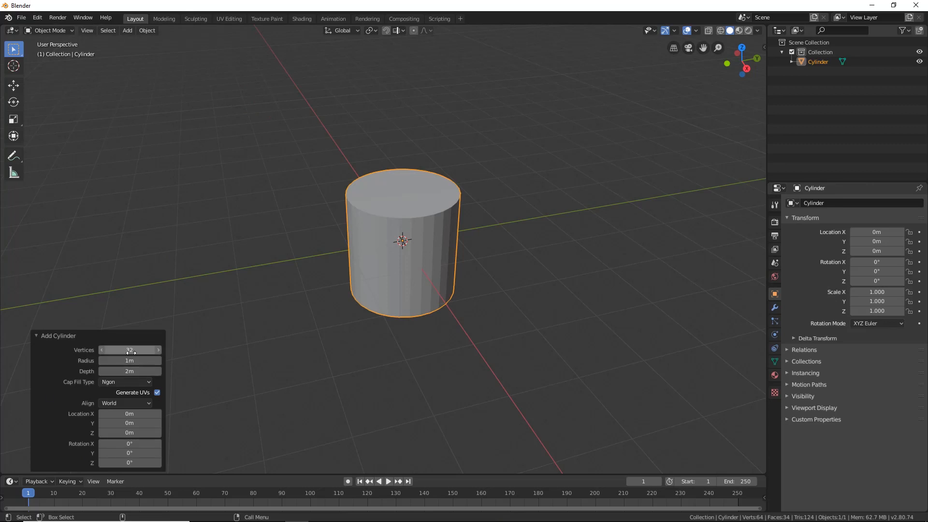
# Step: Set the new cylinder's vertex count to 10
pyautogui.moveTo(131, 352); pyautogui.dragTo(113, 349)
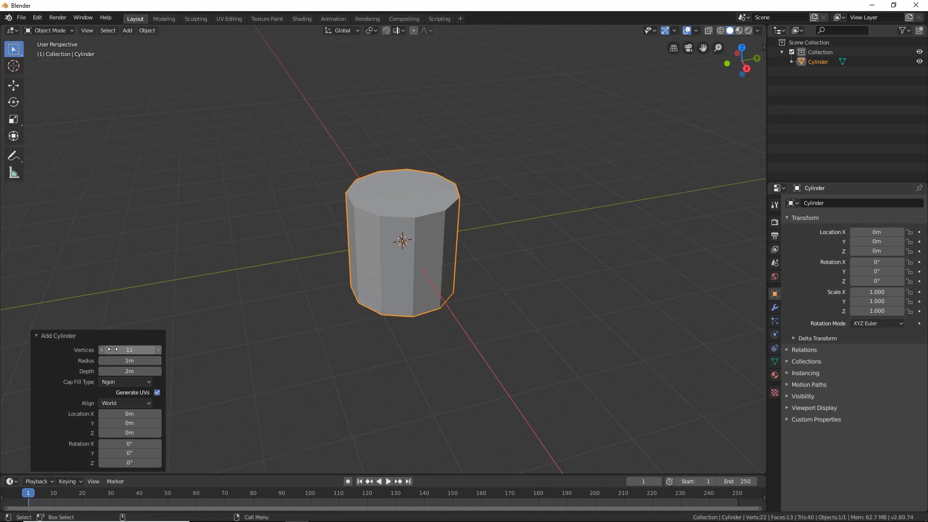
pyautogui.click(113, 349)
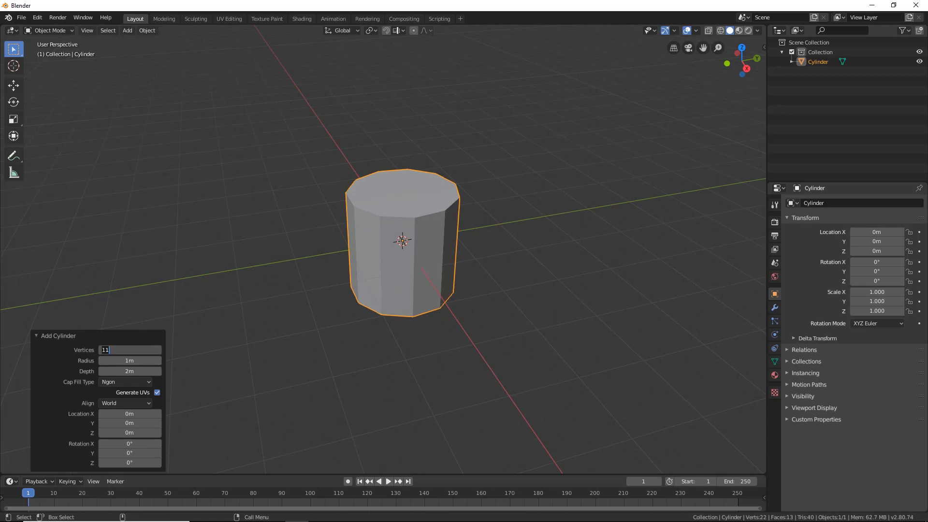
pyautogui.write('10')
pyautogui.press('Return')
pyautogui.click(101, 350)
pyautogui.click(158, 349)
pyautogui.click(102, 349)
pyautogui.click(159, 350)
pyautogui.click(139, 354)
pyautogui.write('10')
pyautogui.press('Return')
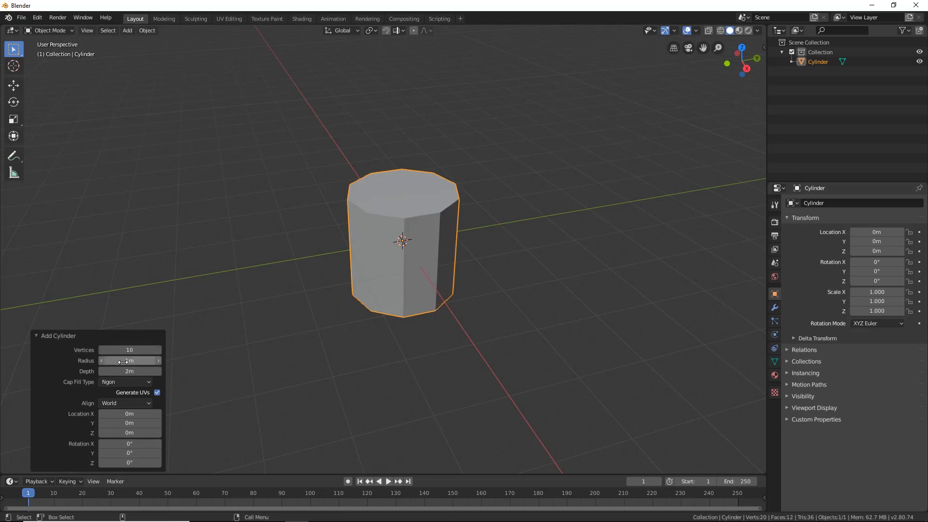
# Step: Set the cylinder's radius to 1 m
pyautogui.moveTo(135, 361)
pyautogui.mouseDown()
pyautogui.moveTo(154, 361)
pyautogui.moveTo(117, 359)
pyautogui.moveTo(134, 361)
pyautogui.mouseUp()
pyautogui.click(134, 360)
pyautogui.write('1')
pyautogui.press('Return')
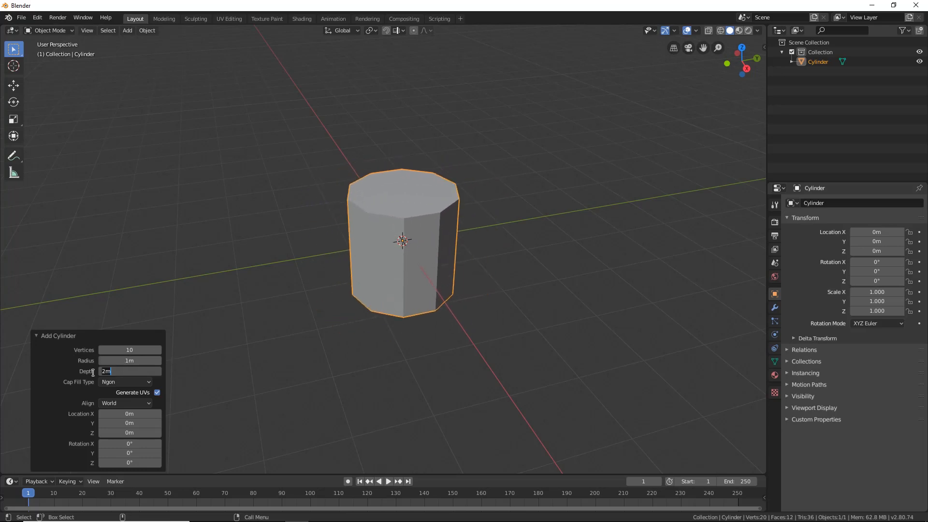
# Step: Set the cylinder's depth to 3 m and collapse its creation settings
pyautogui.click(124, 371)
pyautogui.press('Return')
pyautogui.moveTo(125, 371)
pyautogui.mouseDown()
pyautogui.moveTo(240, 370)
pyautogui.moveTo(126, 371)
pyautogui.moveTo(135, 371)
pyautogui.mouseUp()
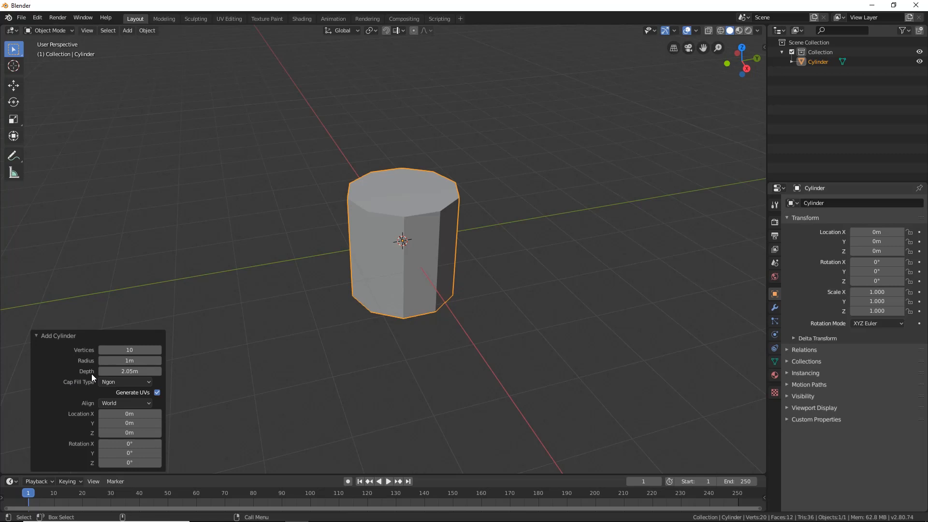
pyautogui.click(126, 371)
pyautogui.press('BackSpace')
pyautogui.press('BackSpace')
pyautogui.press('BackSpace')
pyautogui.press('BackSpace')
pyautogui.press('BackSpace')
pyautogui.write('3')
pyautogui.press('Return')
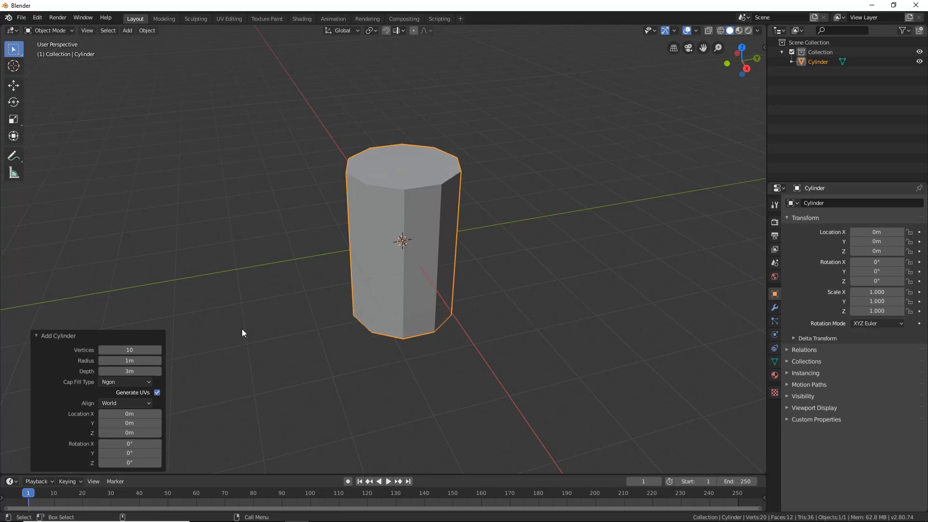
pyautogui.moveTo(442, 245); pyautogui.dragTo(425, 213, button='middle')
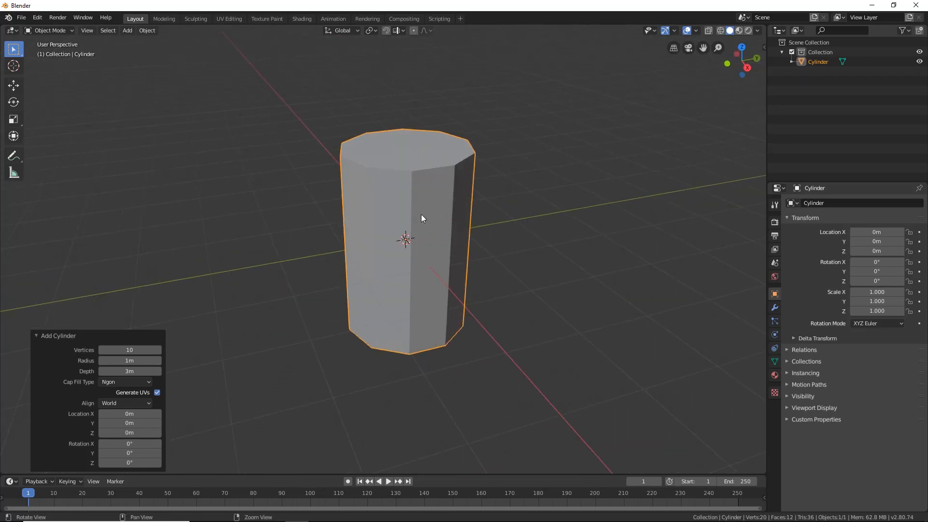
pyautogui.scroll(2, 425, 213)
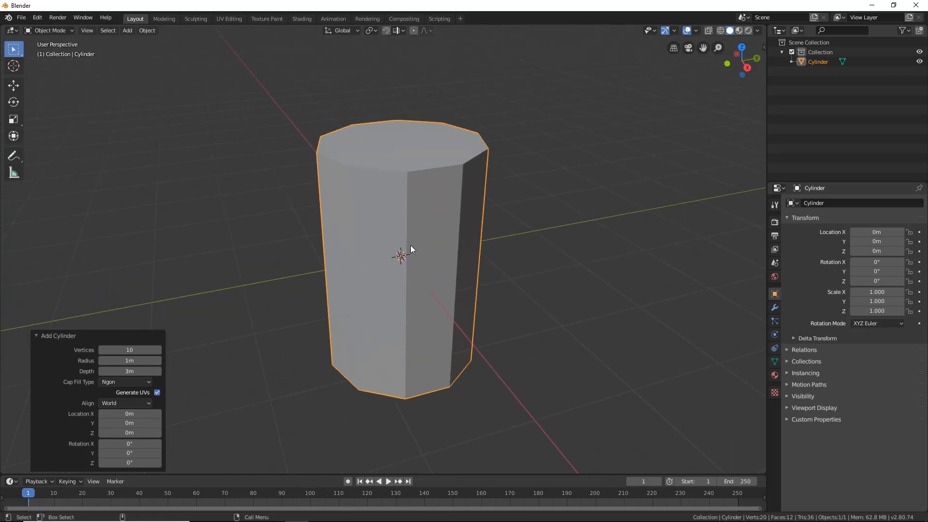
pyautogui.click(50, 336)
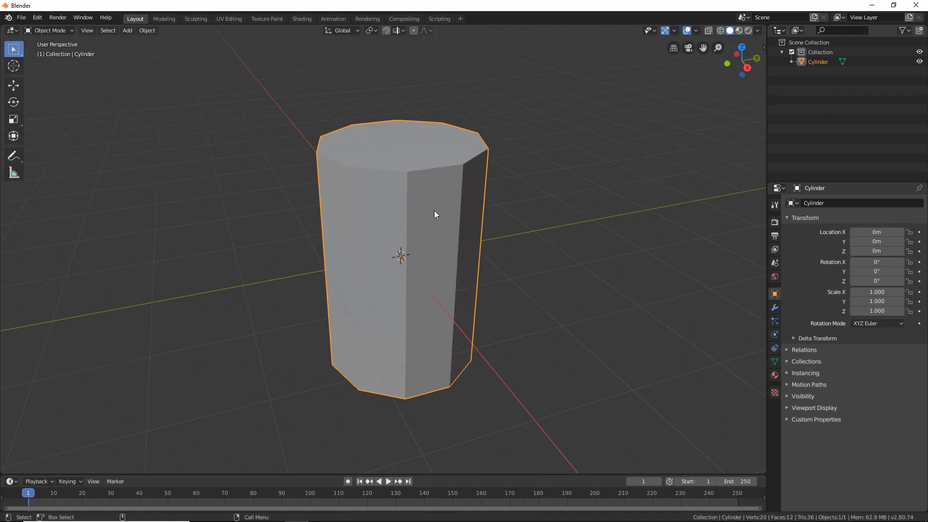
# Step: Enable the Wireframe viewport overlay to display the cylinder's edges, and deselect the cylinder
pyautogui.moveTo(617, 216)
pyautogui.keyDown('ctrl'); pyautogui.mouseDown()
pyautogui.moveTo(689, 79)
pyautogui.moveTo(699, 38)
pyautogui.mouseUp(); pyautogui.keyUp('ctrl')
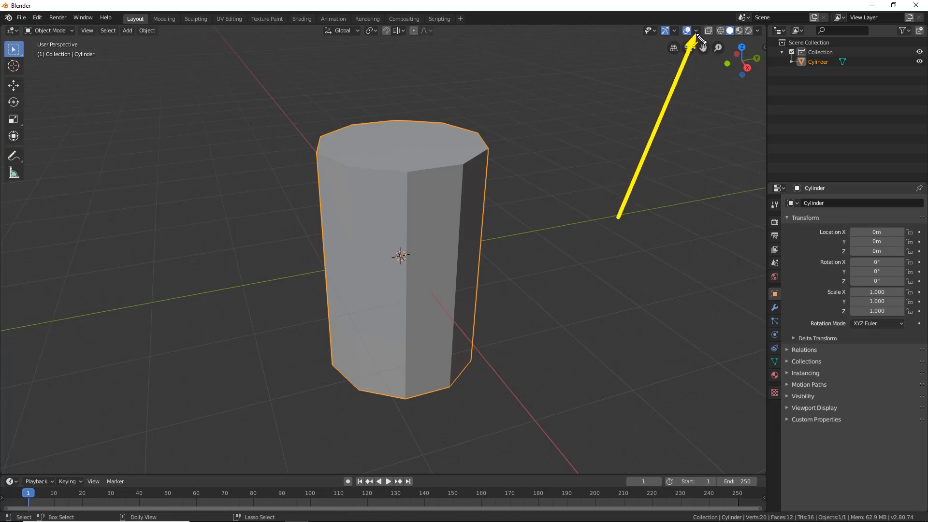
pyautogui.click(696, 31)
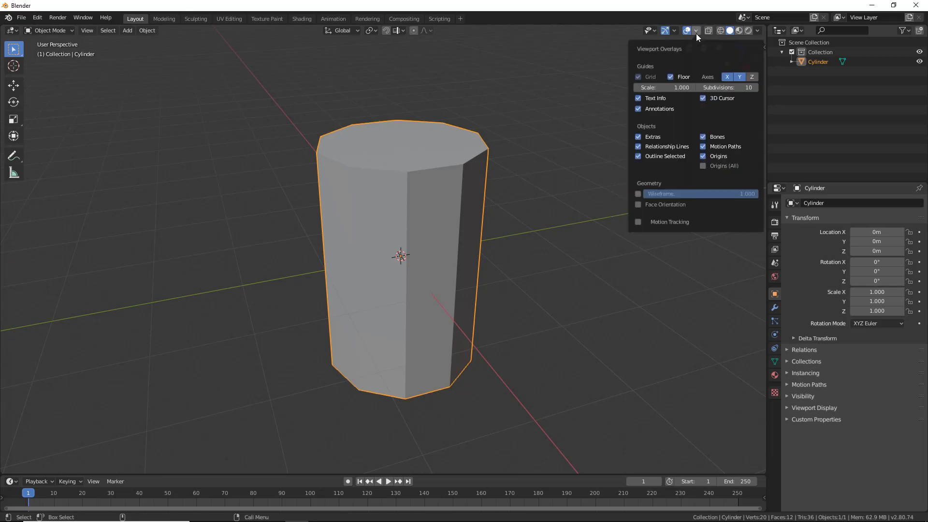
pyautogui.click(638, 194)
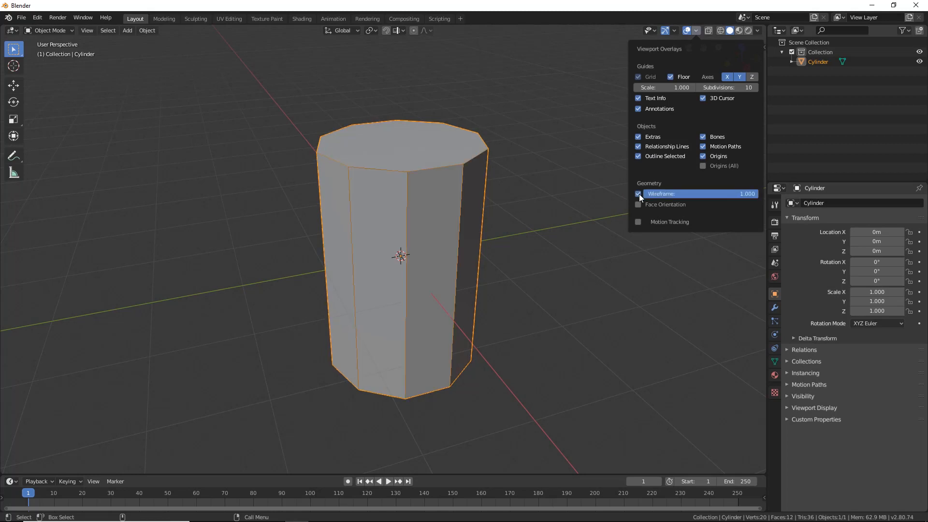
pyautogui.click(511, 251)
pyautogui.moveTo(510, 251); pyautogui.dragTo(442, 264, button='middle')
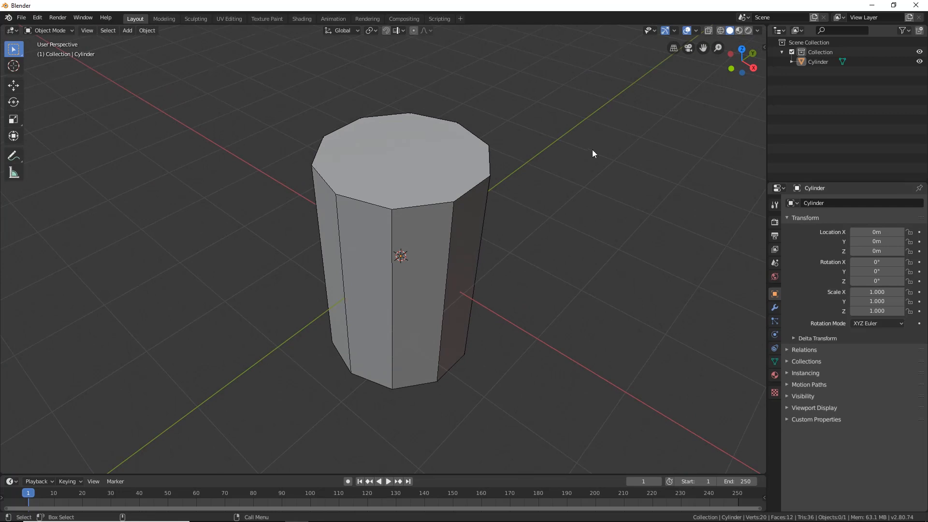
pyautogui.click(696, 30)
pyautogui.moveTo(420, 243); pyautogui.dragTo(407, 223, button='middle')
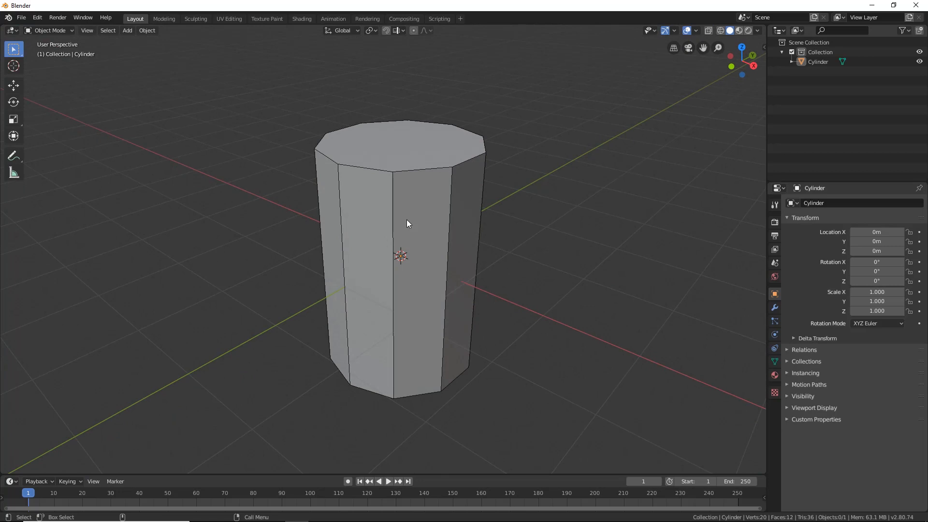
# Step: Select the cylinder and switch it to Edit Mode with its whole mesh selected
pyautogui.click(403, 208)
pyautogui.scroll(-3, 410, 219)
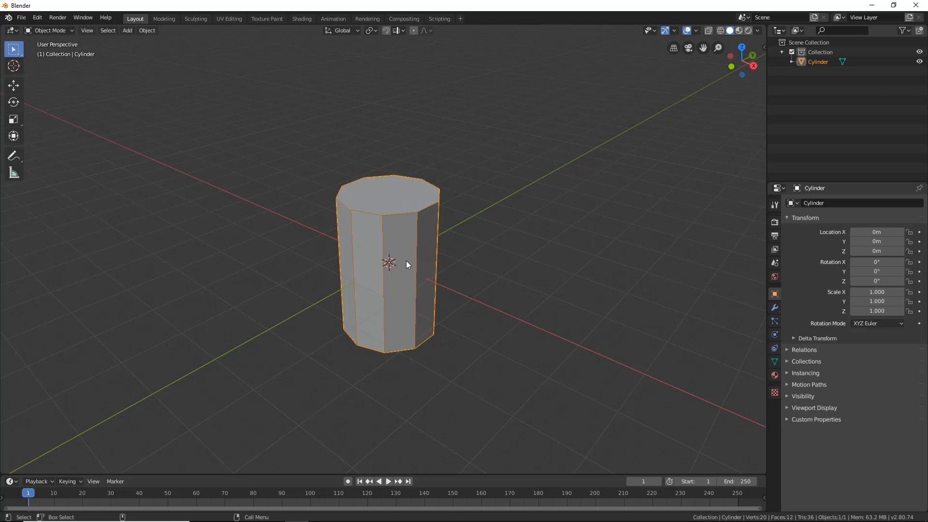
pyautogui.moveTo(401, 248)
pyautogui.keyDown('ctrl'); pyautogui.mouseDown(button='middle')
pyautogui.moveTo(392, 241)
pyautogui.moveTo(400, 234)
pyautogui.mouseUp(button='middle'); pyautogui.keyUp('ctrl')
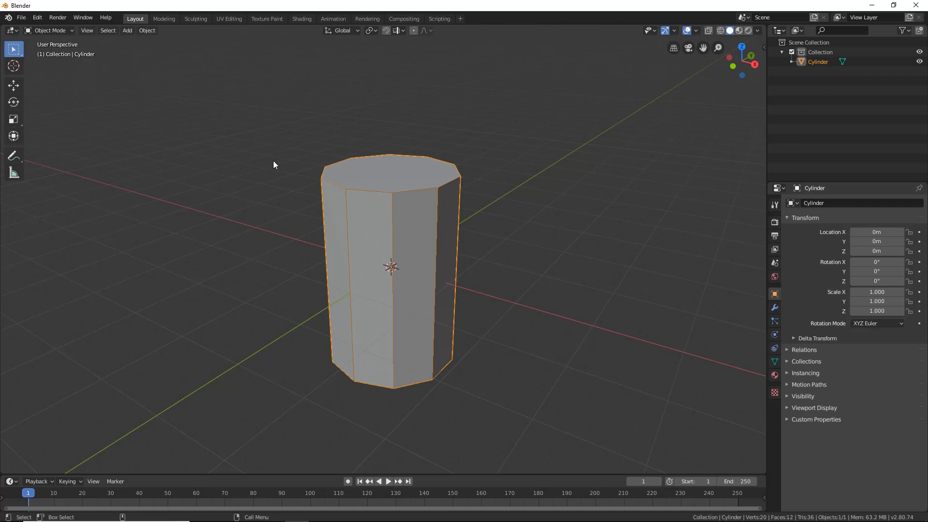
pyautogui.moveTo(89, 200); pyautogui.dragTo(59, 64)
pyautogui.click(47, 30)
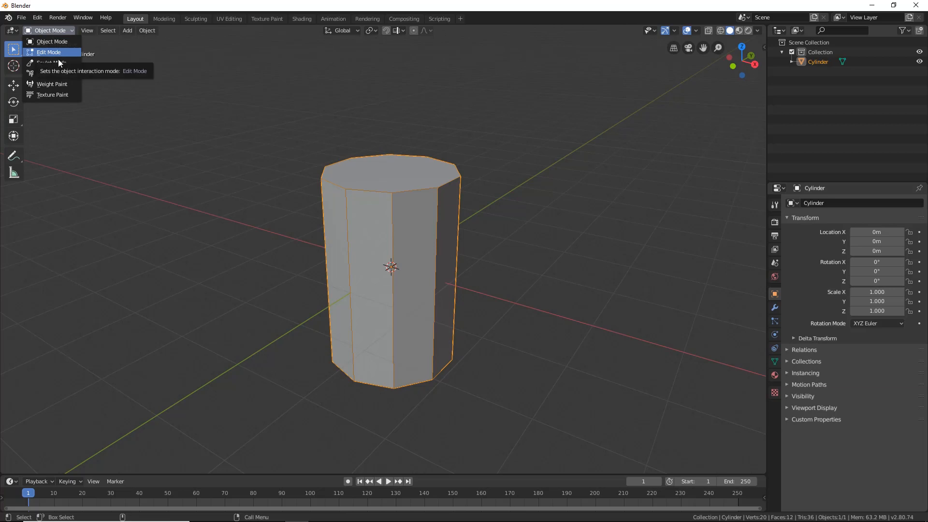
pyautogui.hotkey('alt', 'a')
pyautogui.press('a')
pyautogui.hotkey('alt', 'a')
pyautogui.press('a')
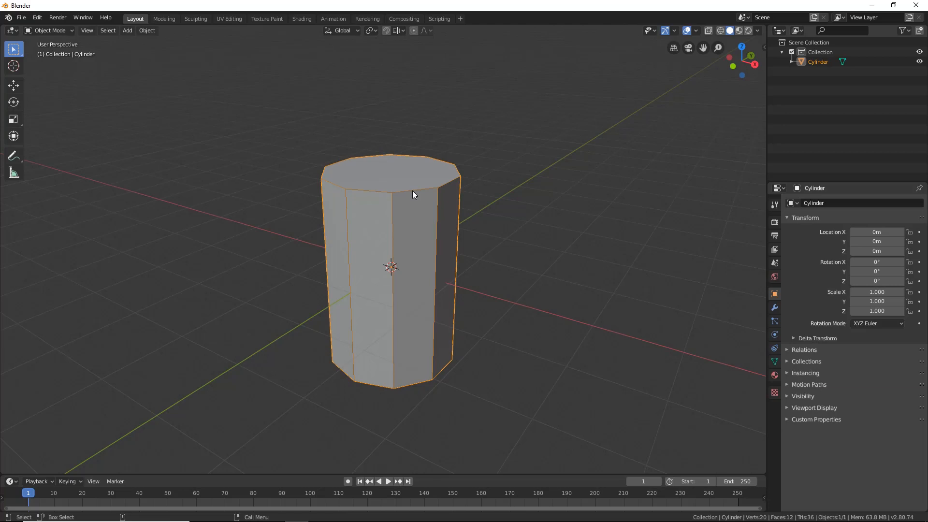
pyautogui.press('Tab')
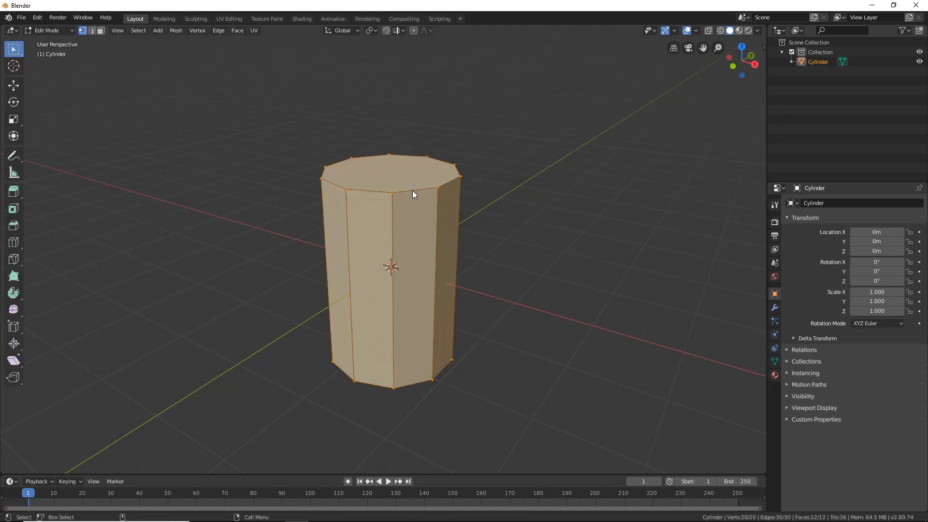
pyautogui.moveTo(408, 205); pyautogui.dragTo(396, 242, button='middle')
pyautogui.keyDown('ctrl'); pyautogui.moveTo(289, 90); pyautogui.dragTo(25, 83); pyautogui.keyUp('ctrl')
pyautogui.moveTo(4, 302)
pyautogui.keyDown('ctrl'); pyautogui.mouseDown()
pyautogui.moveTo(10, 207)
pyautogui.moveTo(17, 327)
pyautogui.moveTo(102, 59)
pyautogui.moveTo(95, 36)
pyautogui.moveTo(84, 36)
pyautogui.moveTo(104, 43)
pyautogui.mouseUp(); pyautogui.keyUp('ctrl')
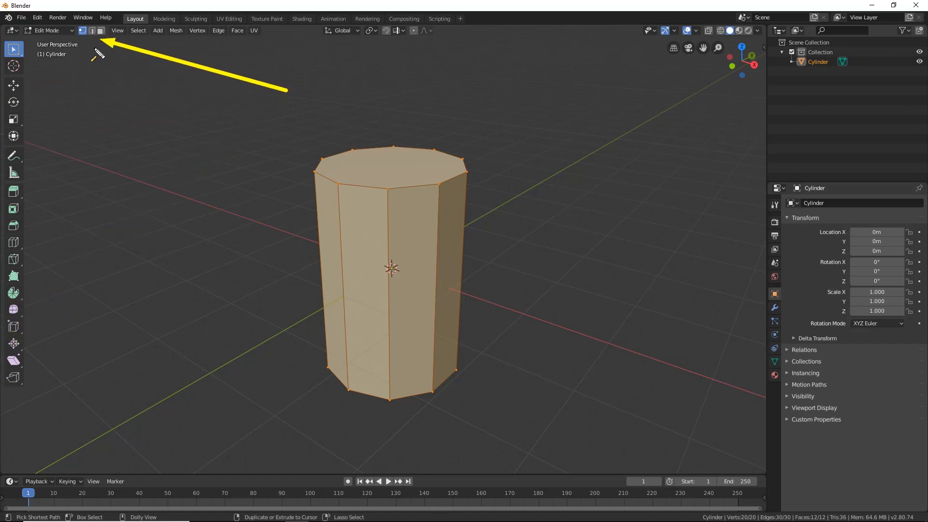
pyautogui.moveTo(68, 129)
pyautogui.keyDown('ctrl'); pyautogui.mouseDown()
pyautogui.moveTo(83, 44)
pyautogui.moveTo(88, 52)
pyautogui.moveTo(92, 35)
pyautogui.moveTo(97, 54)
pyautogui.moveTo(102, 28)
pyautogui.moveTo(439, 136)
pyautogui.moveTo(396, 221)
pyautogui.moveTo(418, 198)
pyautogui.moveTo(417, 361)
pyautogui.moveTo(401, 247)
pyautogui.moveTo(421, 245)
pyautogui.moveTo(365, 146)
pyautogui.moveTo(392, 163)
pyautogui.moveTo(420, 226)
pyautogui.mouseUp(); pyautogui.keyUp('ctrl')
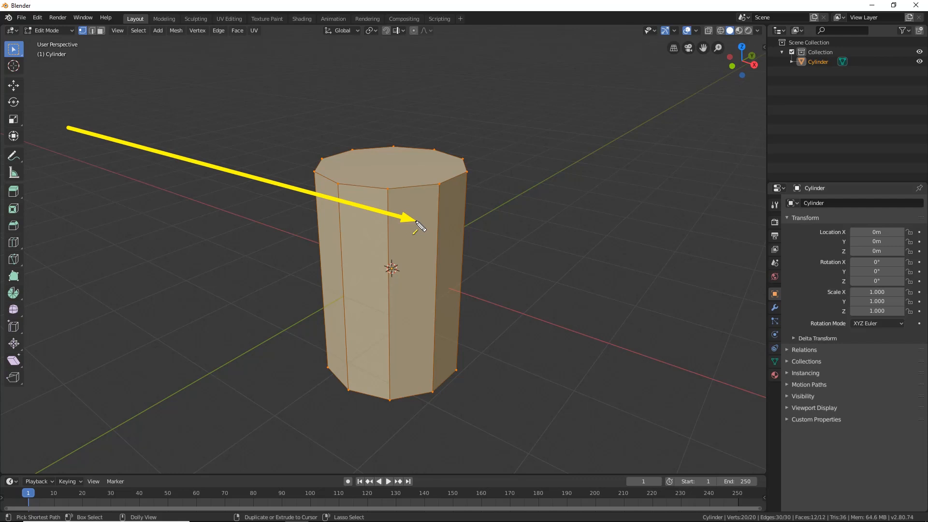
pyautogui.hotkey('ctrl', 'z')
pyautogui.moveTo(538, 94); pyautogui.dragTo(414, 216)
pyautogui.moveTo(391, 99); pyautogui.dragTo(357, 205)
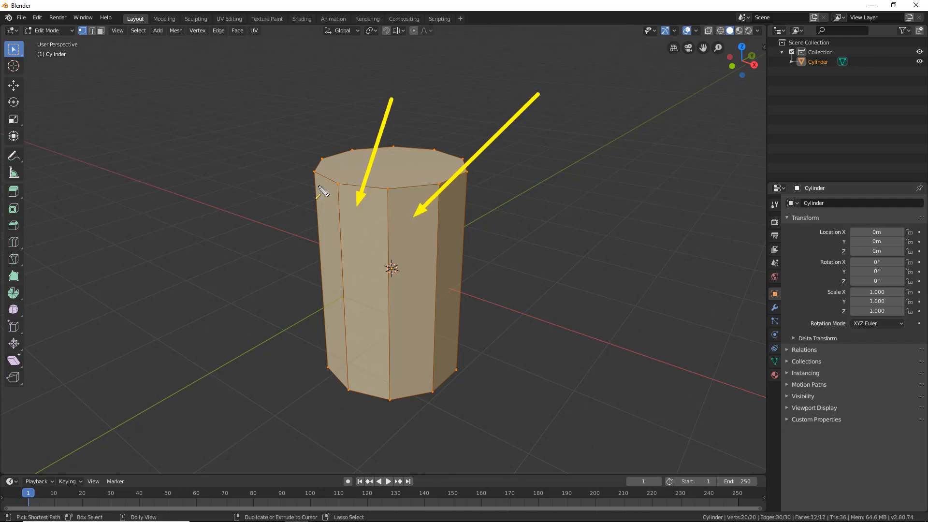
pyautogui.moveTo(300, 176); pyautogui.dragTo(334, 221)
pyautogui.moveTo(525, 183); pyautogui.dragTo(451, 236)
pyautogui.moveTo(444, 103); pyautogui.dragTo(415, 183)
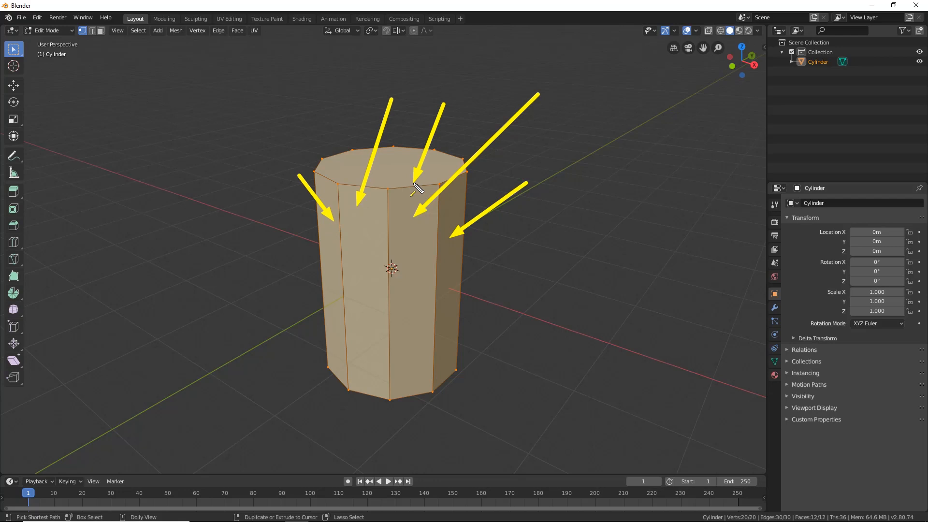
pyautogui.hotkey('ctrl', 'z')
pyautogui.hotkey('ctrl', 'z')
pyautogui.hotkey('ctrl', 'z')
pyautogui.hotkey('ctrl', 'z')
pyautogui.hotkey('ctrl', 'z')
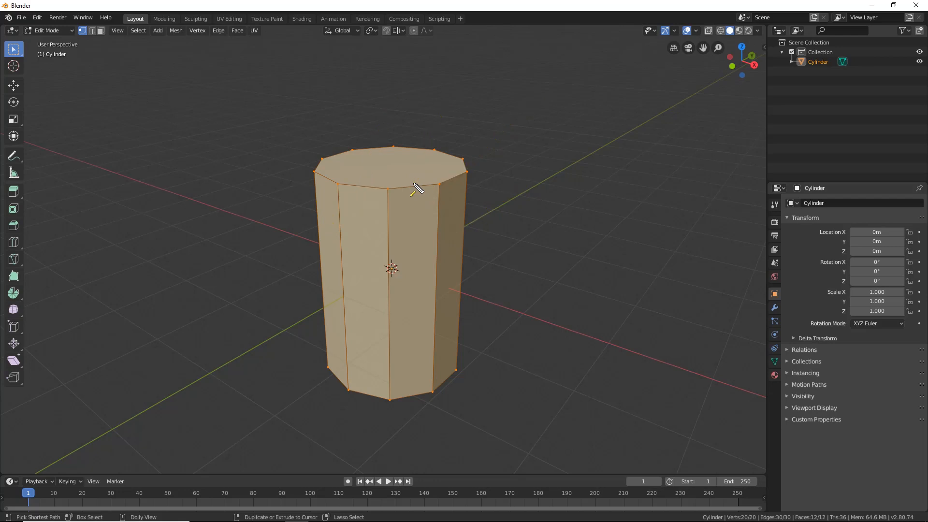
# Step: Switch to face selection mode and select one front side face of the cylinder
pyautogui.click(100, 31)
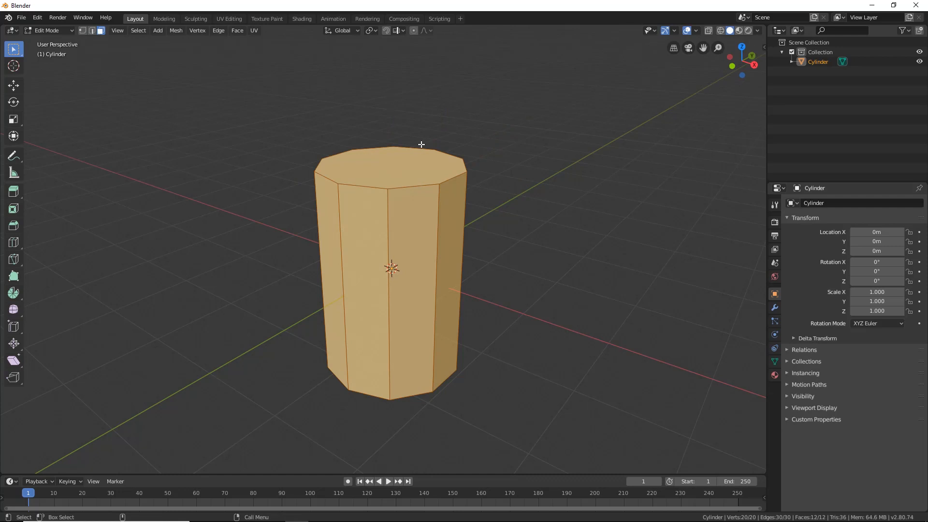
pyautogui.click(354, 163)
pyautogui.click(416, 219)
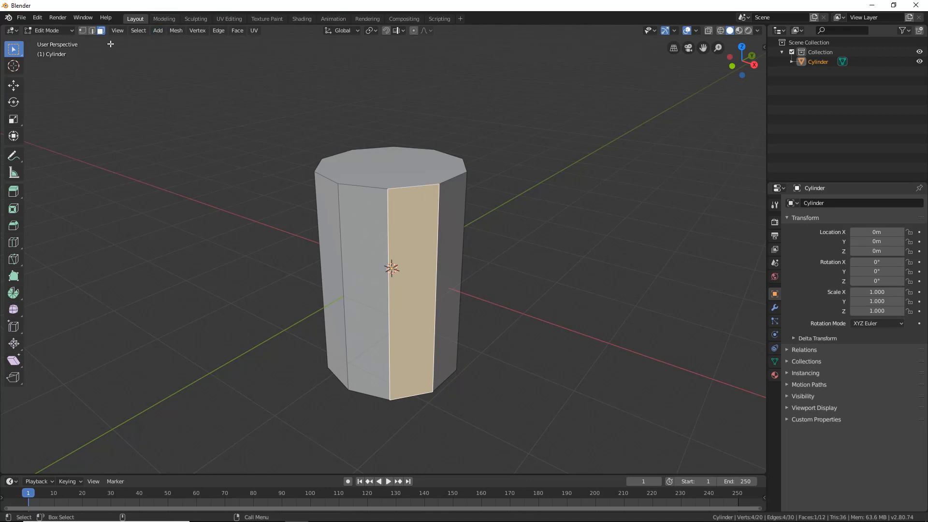
# Step: Switch to vertex selection mode and clear the selection of the side face's corner vertices
pyautogui.click(83, 31)
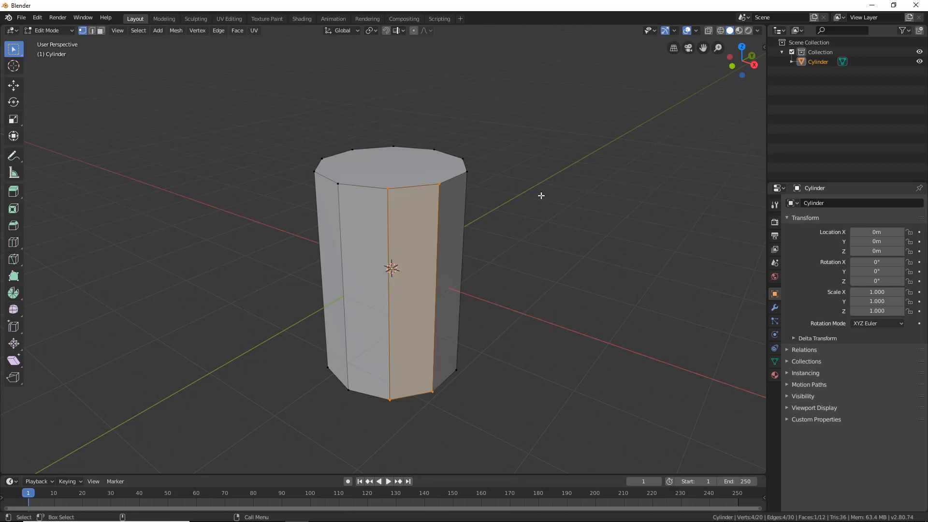
pyautogui.press('ctrl')
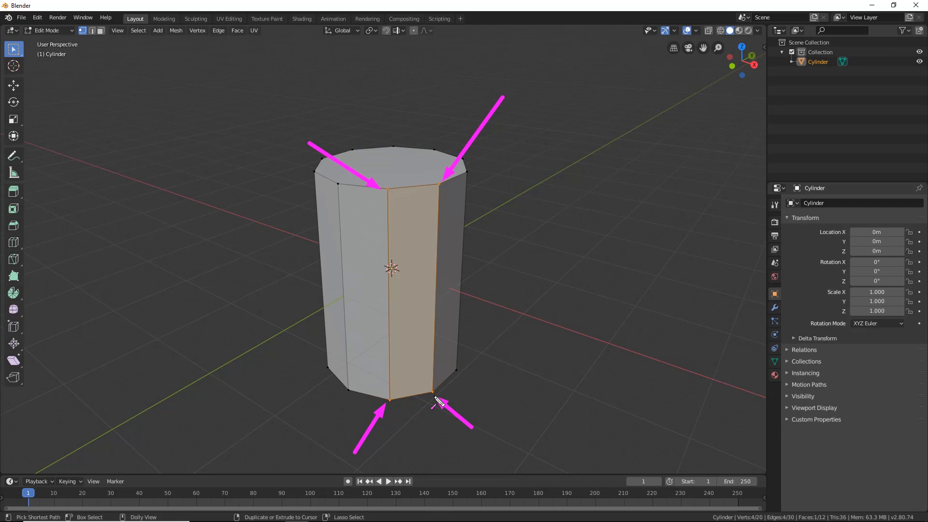
pyautogui.press('Escape')
pyautogui.click(408, 251)
pyautogui.moveTo(433, 238)
pyautogui.mouseDown(button='middle')
pyautogui.moveTo(416, 207)
pyautogui.moveTo(382, 240)
pyautogui.mouseUp(button='middle')
pyautogui.hotkey('ctrl', '2')
pyautogui.moveTo(108, 212)
pyautogui.mouseDown()
pyautogui.moveTo(112, 58)
pyautogui.moveTo(103, 34)
pyautogui.moveTo(85, 38)
pyautogui.moveTo(100, 39)
pyautogui.mouseUp()
pyautogui.press('Escape')
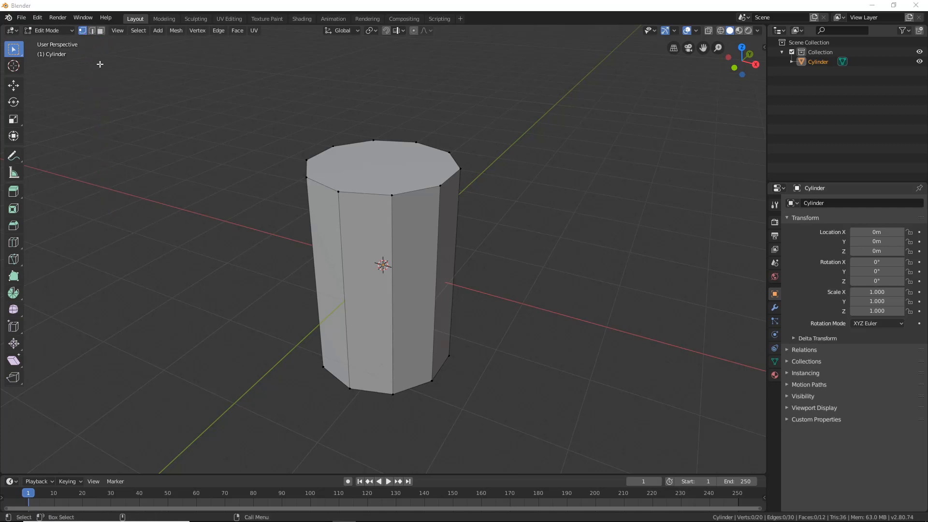
# Step: Cycle through the vertex, edge and face selection modes, finish in face selection, and select the cylinder's top face
pyautogui.press('2')
pyautogui.press('3')
pyautogui.press('1')
pyautogui.press('2')
pyautogui.press('3')
pyautogui.press('1')
pyautogui.press('3')
pyautogui.click(391, 170)
pyautogui.moveTo(389, 169); pyautogui.dragTo(373, 142, button='middle')
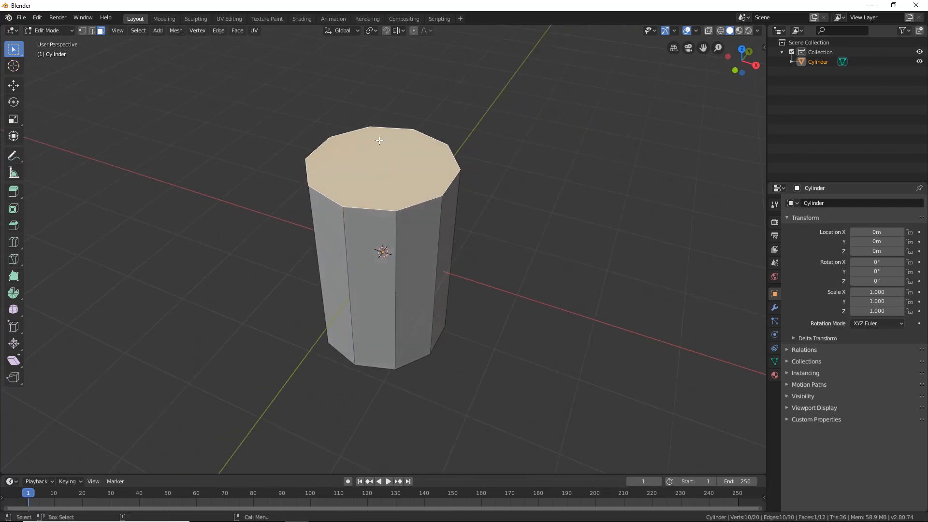
pyautogui.hotkey('ctrl', '2')
pyautogui.moveTo(144, 94); pyautogui.dragTo(26, 57)
# Step: Try an inset of the cylinder's top face with a thickness of about 0.14 m, and undo it
pyautogui.moveTo(389, 198); pyautogui.dragTo(400, 194, button='middle')
pyautogui.scroll(3, 400, 194)
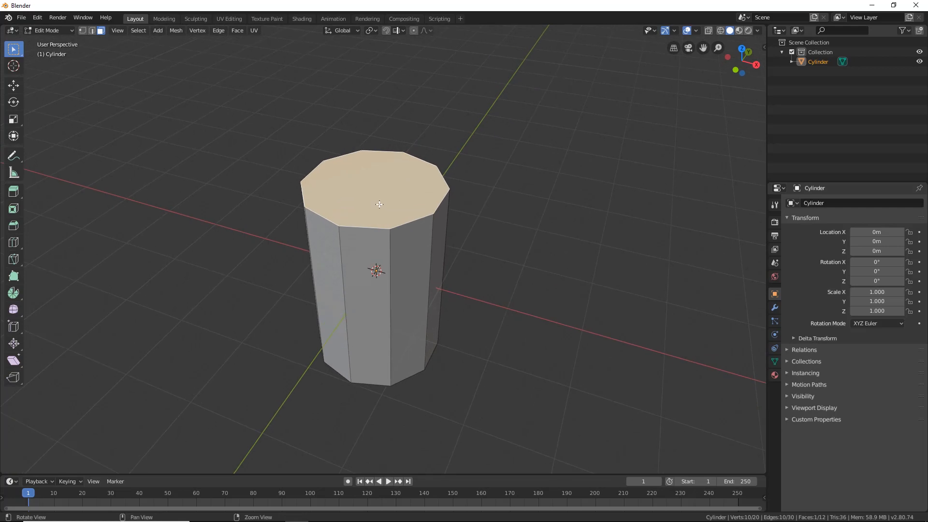
pyautogui.moveTo(390, 210); pyautogui.dragTo(359, 168, button='middle')
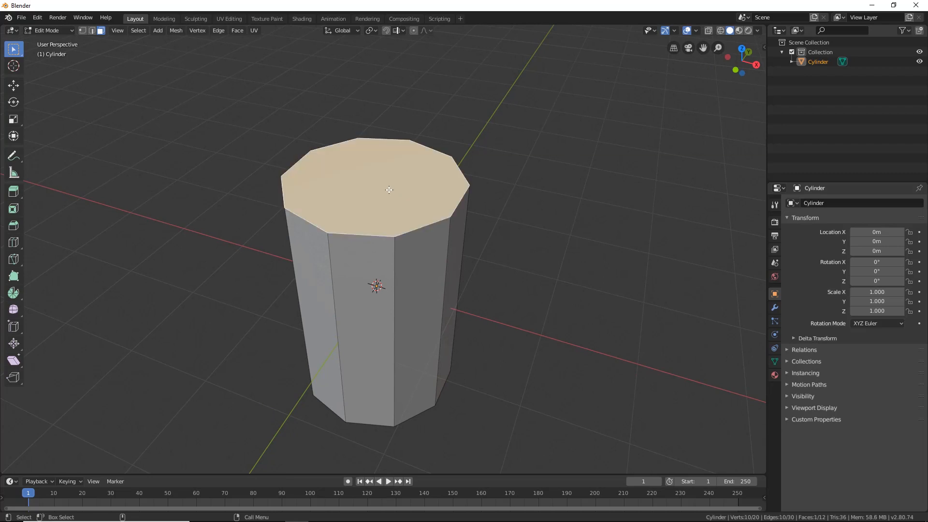
pyautogui.rightClick(353, 146)
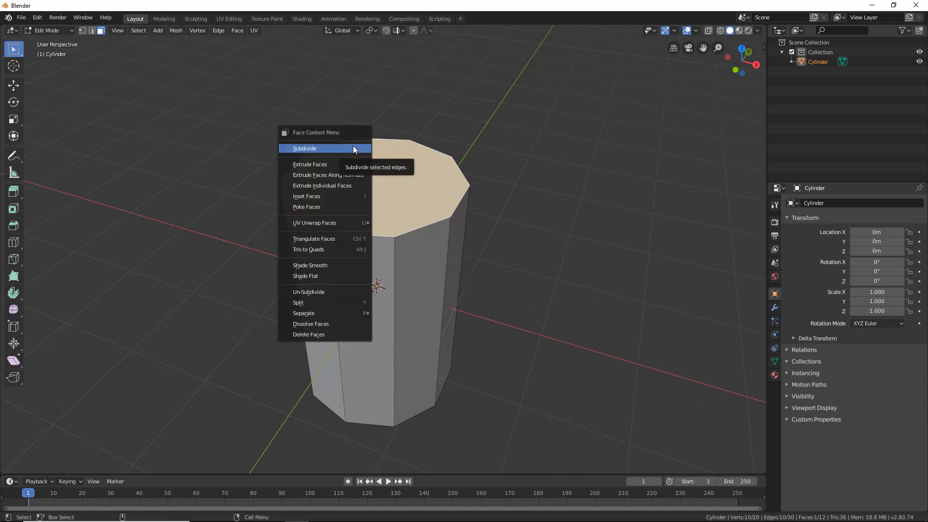
pyautogui.click(318, 196)
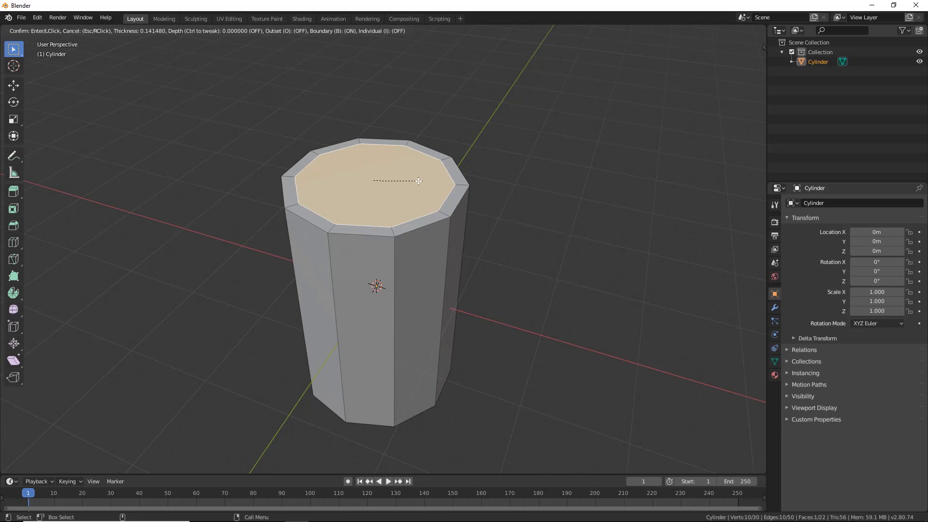
pyautogui.click(419, 181)
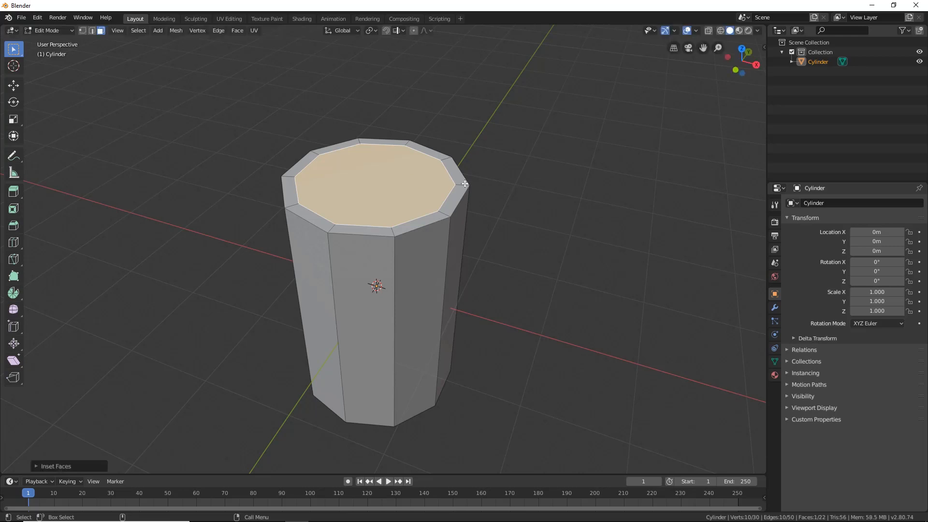
pyautogui.hotkey('ctrl', 'z')
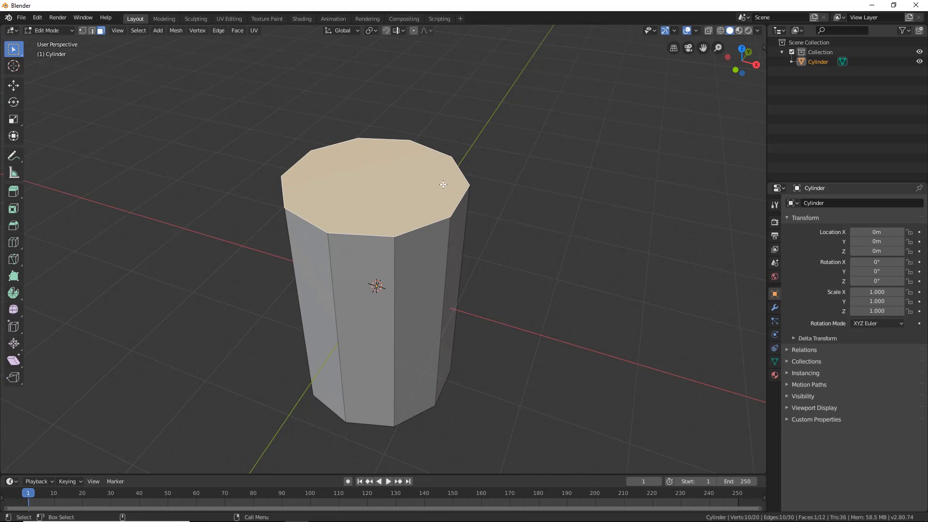
# Step: Inset the cylinder's top face slightly to form a thin rim around its edge
pyautogui.rightClick(387, 167)
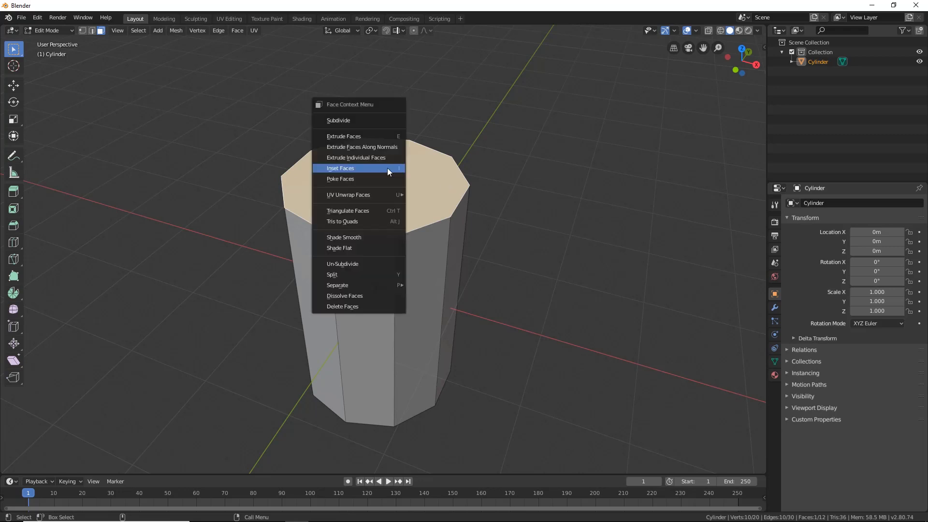
pyautogui.click(348, 170)
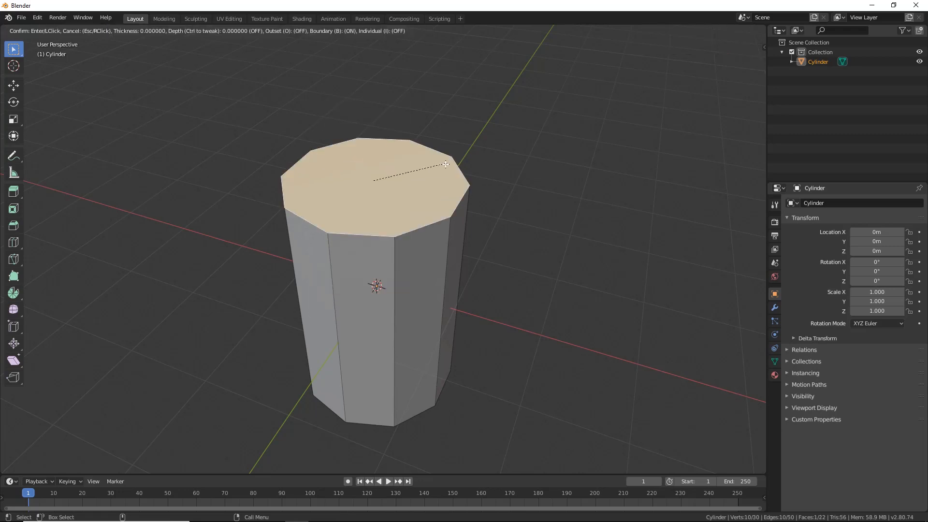
pyautogui.click(391, 177)
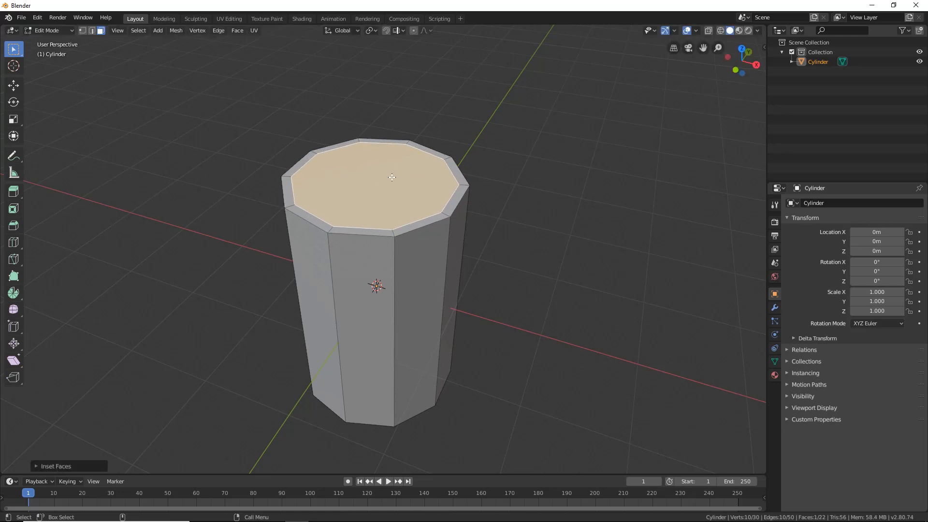
# Step: Extrude the inset top face about 2.2 m down into the cylinder to hollow out the cup
pyautogui.moveTo(433, 216); pyautogui.dragTo(369, 216, button='middle')
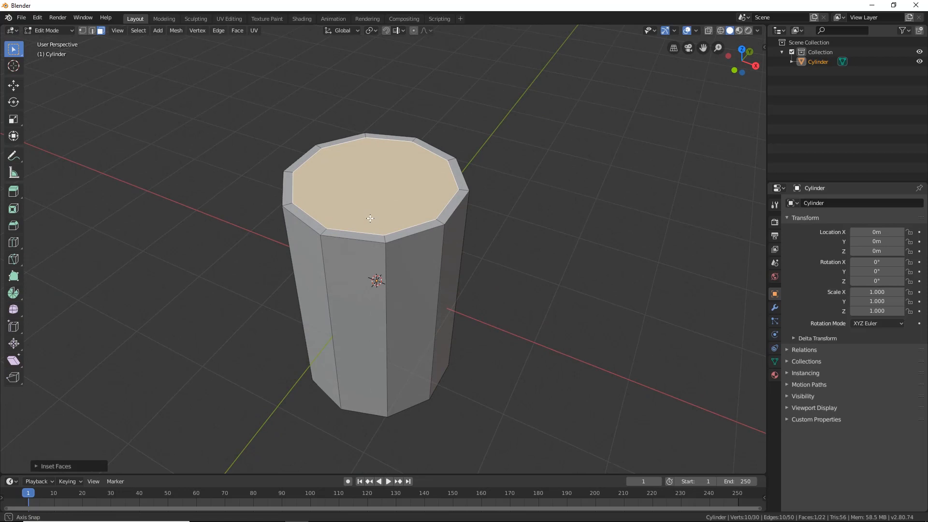
pyautogui.scroll(-3, 386, 173)
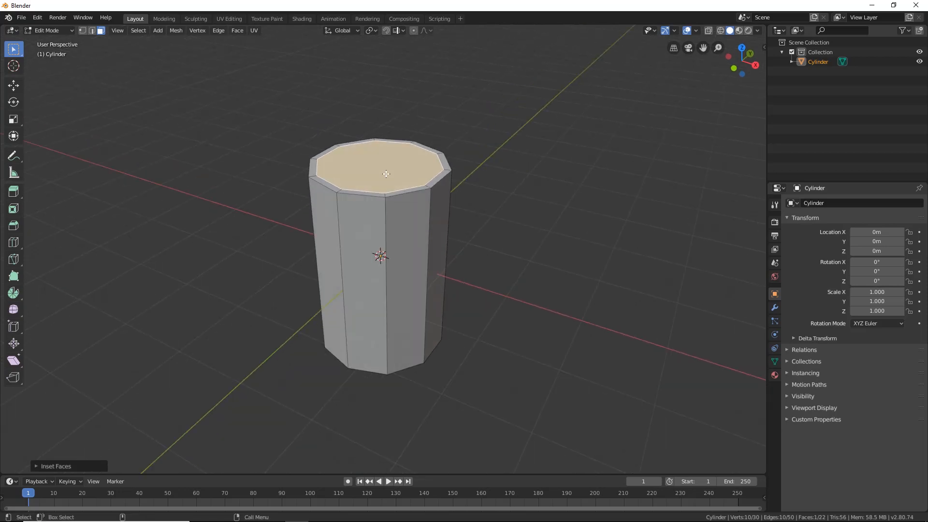
pyautogui.rightClick(414, 167)
pyautogui.click(413, 167)
pyautogui.rightClick(353, 156)
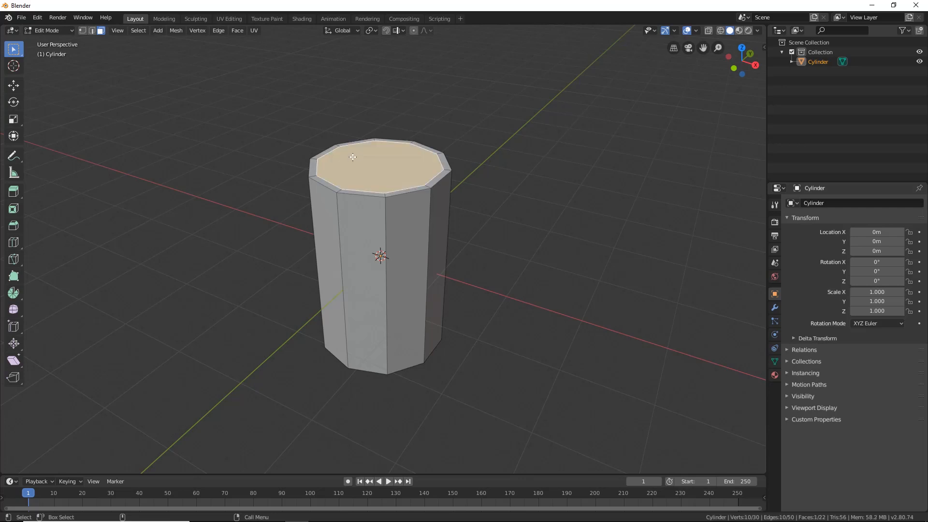
pyautogui.rightClick(398, 159)
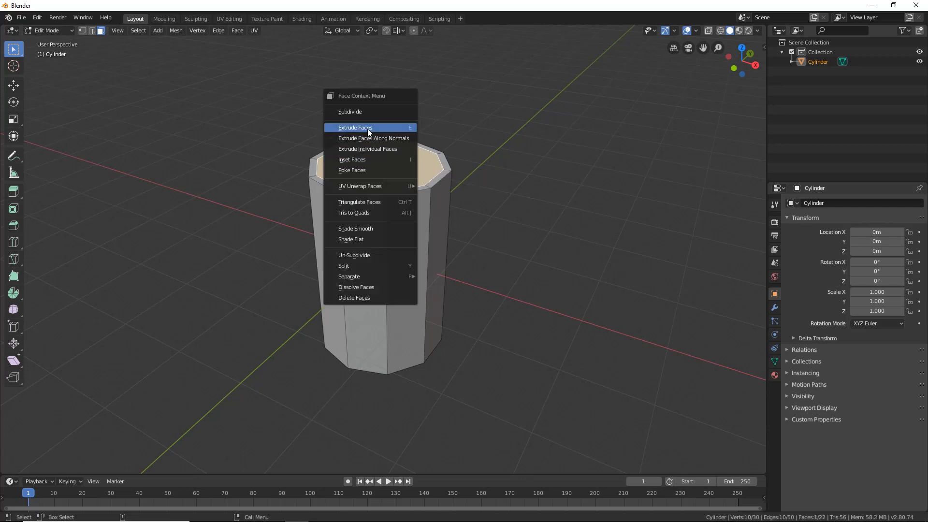
pyautogui.click(409, 127)
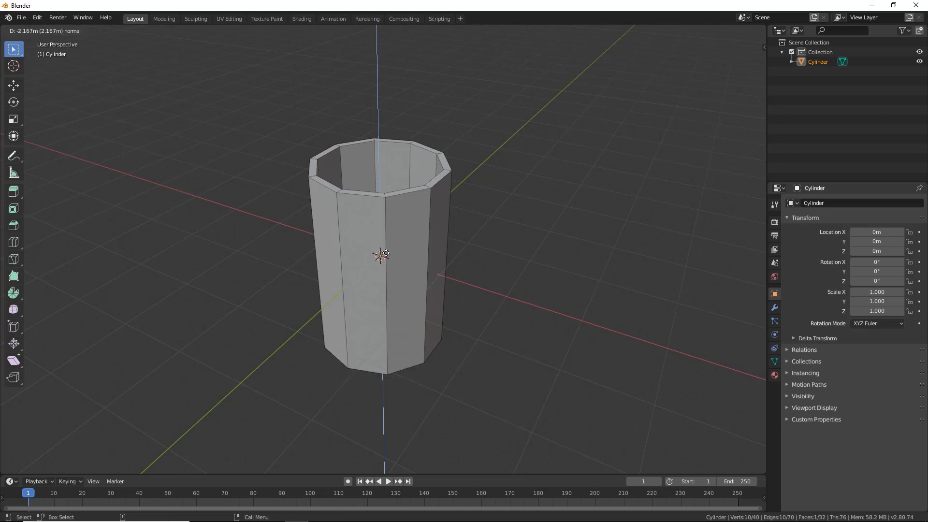
pyautogui.click(425, 247)
pyautogui.moveTo(429, 247); pyautogui.dragTo(383, 239, button='middle')
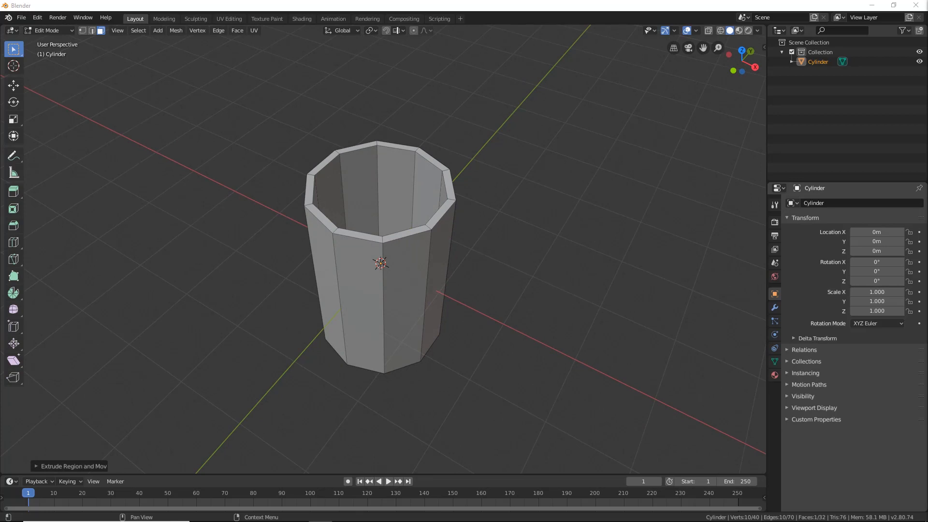
# Step: Clear the face selection on the hollowed cup and view it from the side
pyautogui.click(387, 266)
pyautogui.moveTo(387, 266); pyautogui.dragTo(384, 229, button='middle')
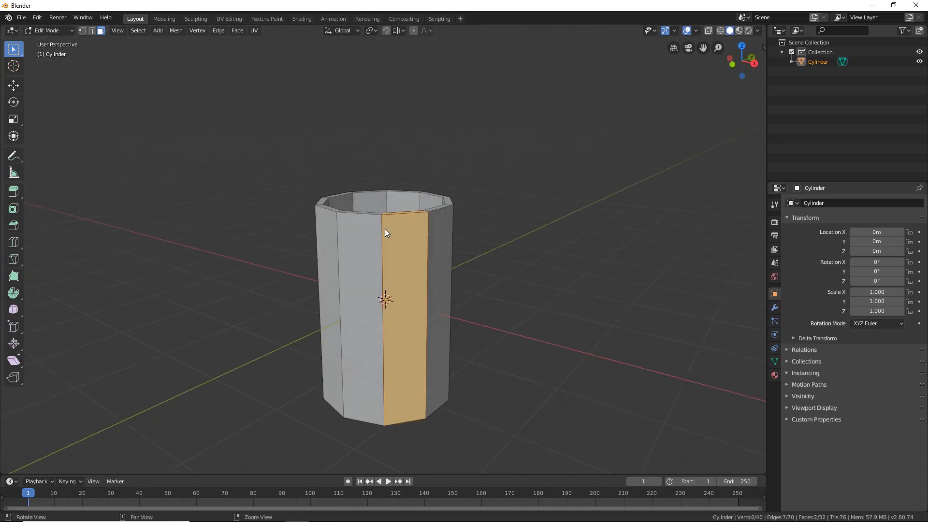
pyautogui.click(465, 199)
pyautogui.keyDown('shift'); pyautogui.moveTo(393, 289); pyautogui.dragTo(390, 213, button='middle'); pyautogui.keyUp('shift')
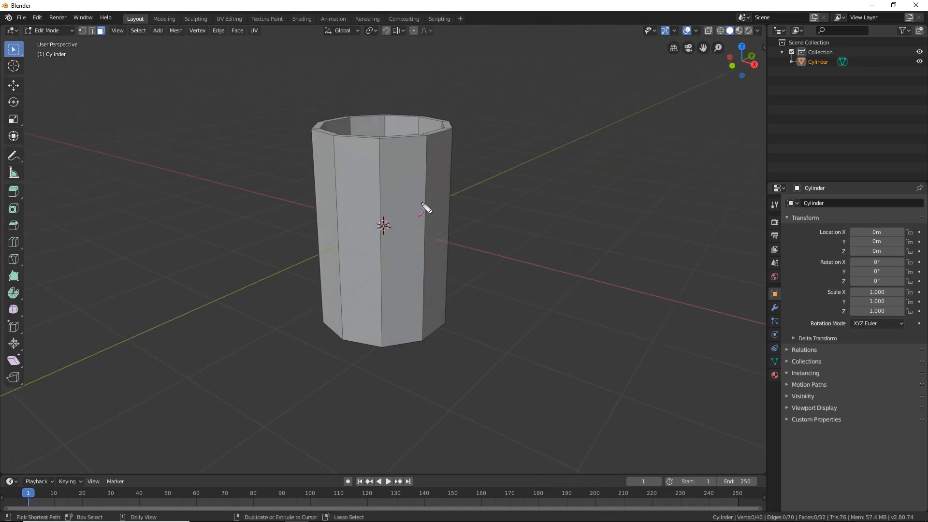
pyautogui.moveTo(432, 177)
pyautogui.mouseDown()
pyautogui.moveTo(471, 174)
pyautogui.moveTo(503, 238)
pyautogui.moveTo(457, 285)
pyautogui.moveTo(432, 288)
pyautogui.mouseUp()
pyautogui.moveTo(432, 207)
pyautogui.mouseDown()
pyautogui.moveTo(450, 206)
pyautogui.moveTo(478, 246)
pyautogui.moveTo(432, 267)
pyautogui.moveTo(433, 289)
pyautogui.mouseUp()
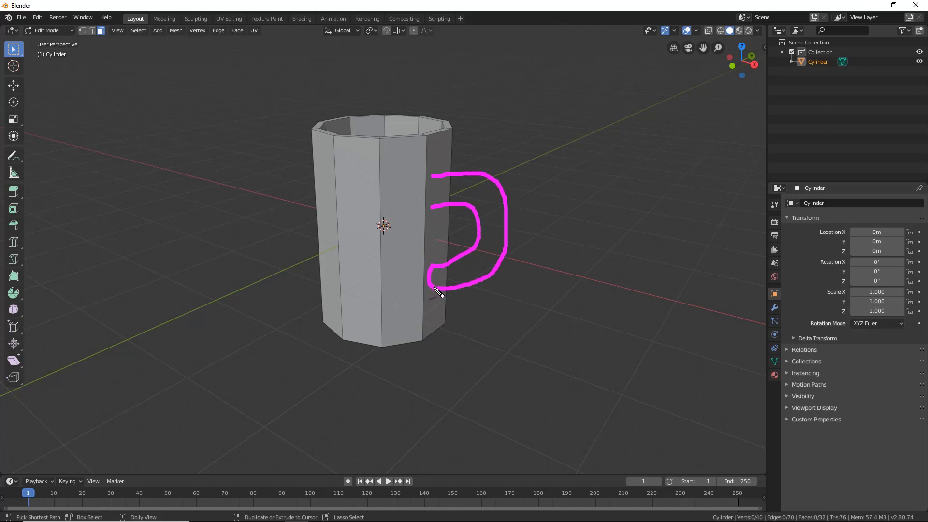
pyautogui.moveTo(432, 207); pyautogui.dragTo(434, 177)
pyautogui.moveTo(452, 169)
pyautogui.mouseDown()
pyautogui.moveTo(370, 177)
pyautogui.moveTo(313, 164)
pyautogui.mouseUp()
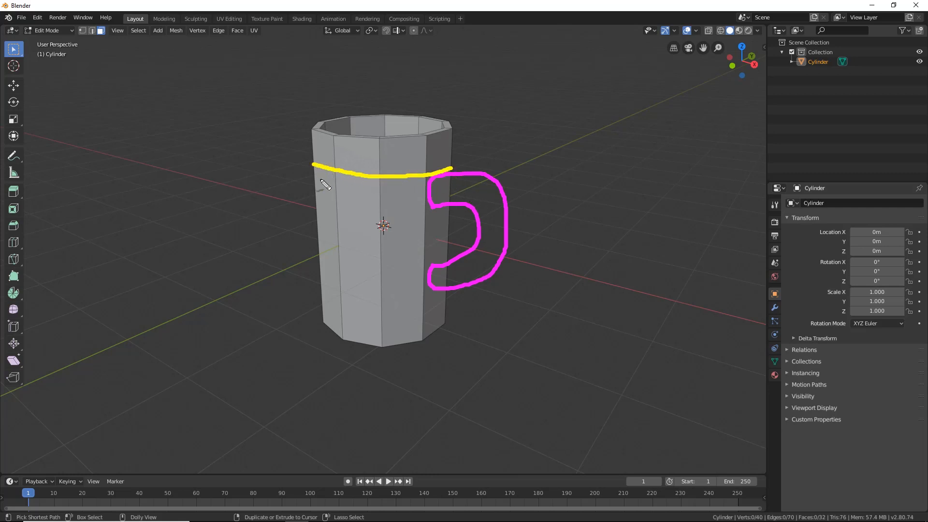
pyautogui.moveTo(315, 202)
pyautogui.mouseDown()
pyautogui.moveTo(352, 219)
pyautogui.moveTo(449, 209)
pyautogui.mouseUp()
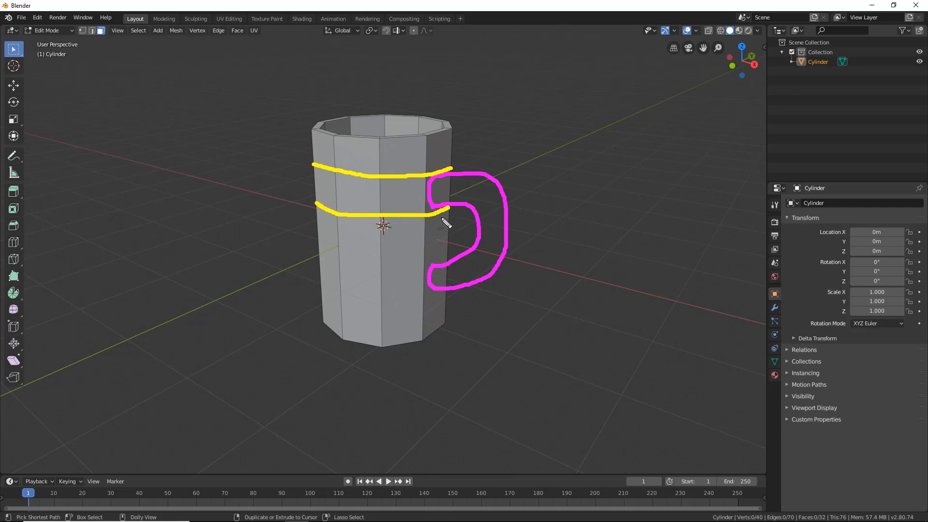
pyautogui.moveTo(450, 259)
pyautogui.mouseDown()
pyautogui.moveTo(323, 261)
pyautogui.moveTo(448, 306)
pyautogui.moveTo(487, 272)
pyautogui.mouseUp()
pyautogui.moveTo(444, 199); pyautogui.dragTo(461, 189)
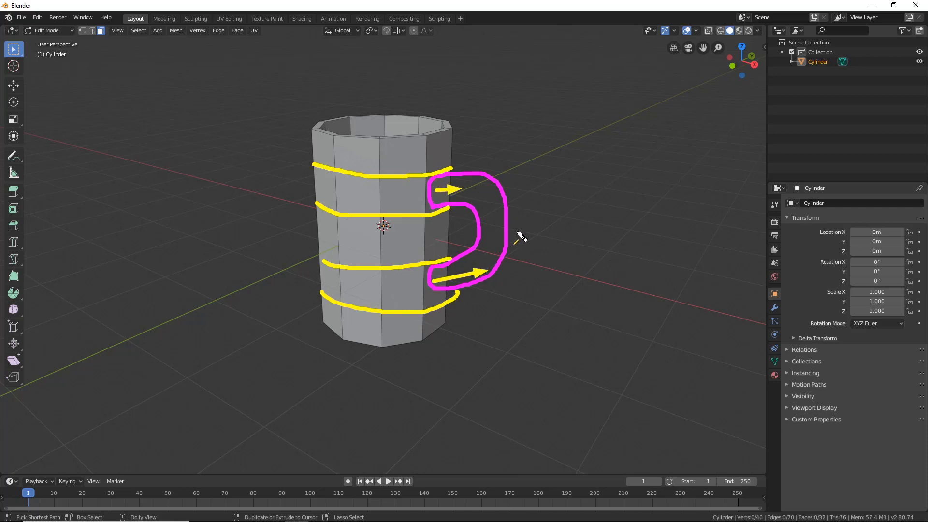
pyautogui.press('Escape')
pyautogui.moveTo(379, 215)
pyautogui.mouseDown(button='middle')
pyautogui.moveTo(387, 201)
pyautogui.moveTo(416, 208)
pyautogui.mouseUp(button='middle')
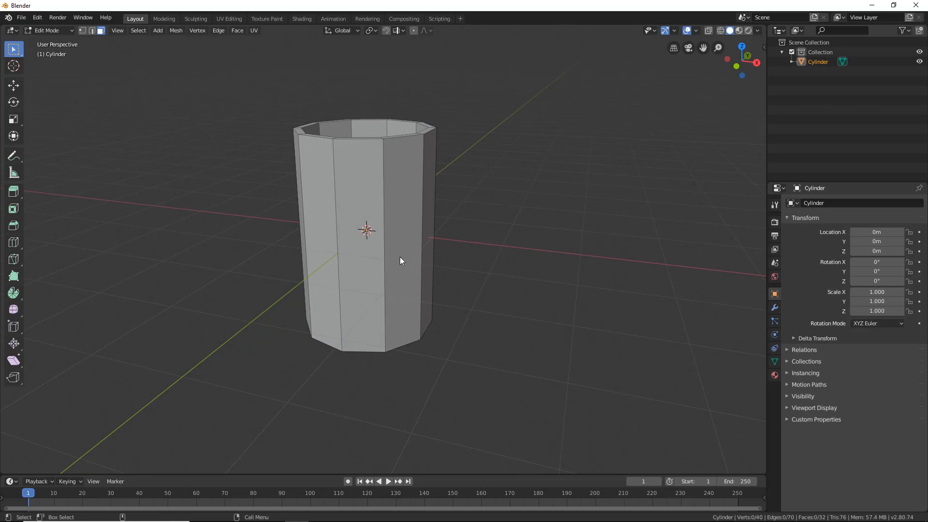
pyautogui.hotkey('ctrl', '2')
pyautogui.moveTo(329, 141)
pyautogui.keyDown('ctrl'); pyautogui.keyDown('shift'); pyautogui.mouseDown()
pyautogui.moveTo(48, 238)
pyautogui.moveTo(21, 238)
pyautogui.mouseUp(); pyautogui.keyUp('shift'); pyautogui.keyUp('ctrl')
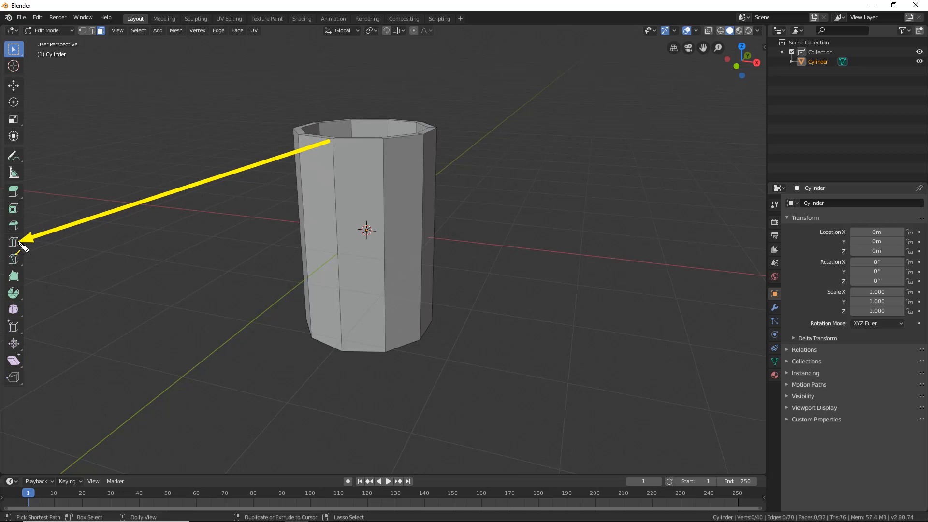
pyautogui.press('Escape')
# Step: Add 4 evenly spaced horizontal loop cuts around the cylinder's outer wall
pyautogui.click(14, 242)
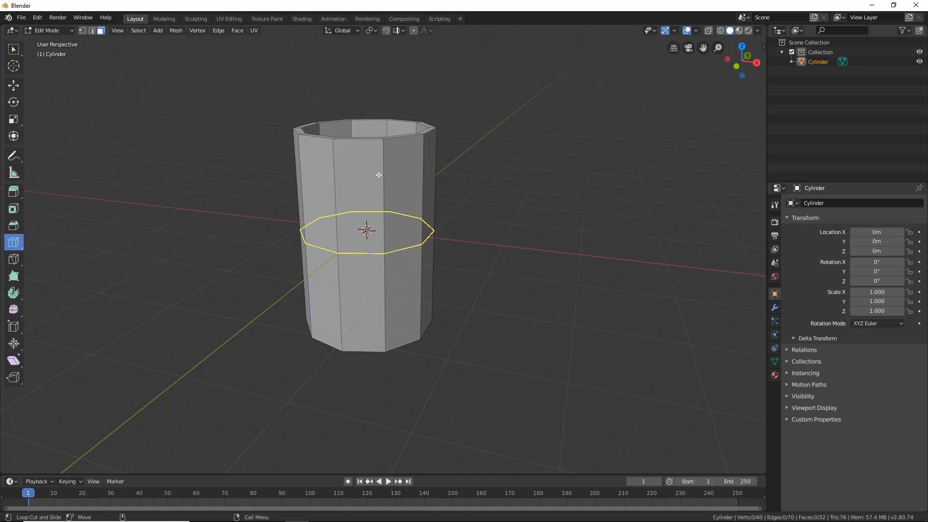
pyautogui.click(338, 214)
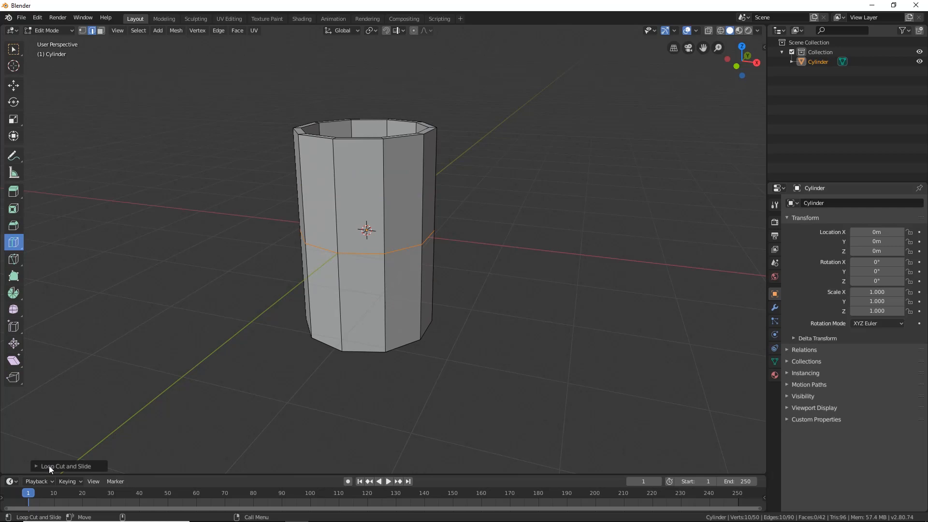
pyautogui.click(48, 466)
pyautogui.click(59, 379)
pyautogui.click(64, 465)
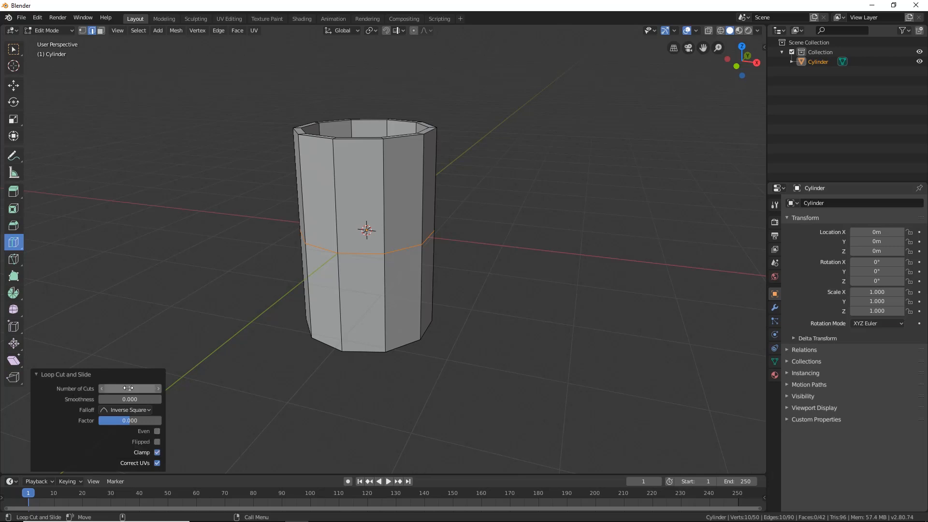
pyautogui.click(161, 387)
pyautogui.click(161, 387)
pyautogui.click(161, 387)
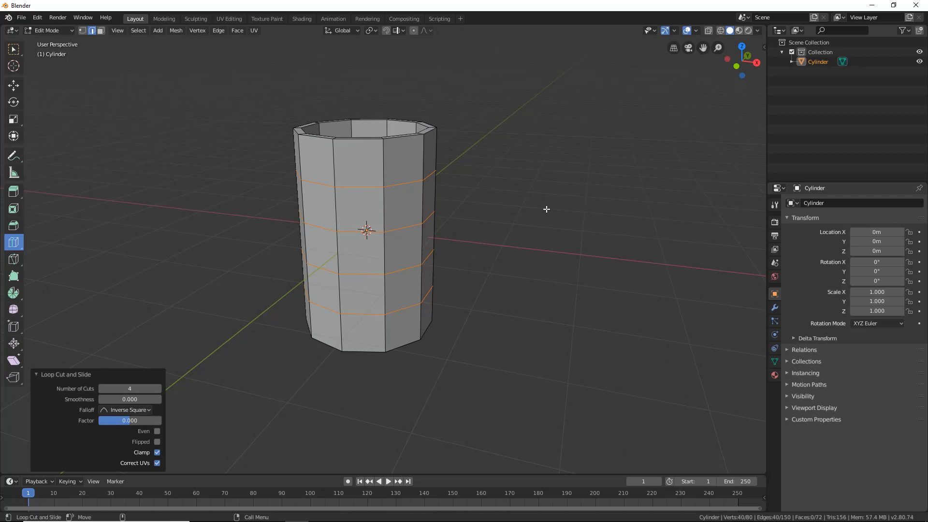
# Step: Return to the selection tool and deselect the new edge loops
pyautogui.click(14, 49)
pyautogui.moveTo(477, 227); pyautogui.dragTo(369, 184, button='middle')
pyautogui.hotkey('alt', 'a')
pyautogui.moveTo(379, 247); pyautogui.dragTo(364, 271, button='middle')
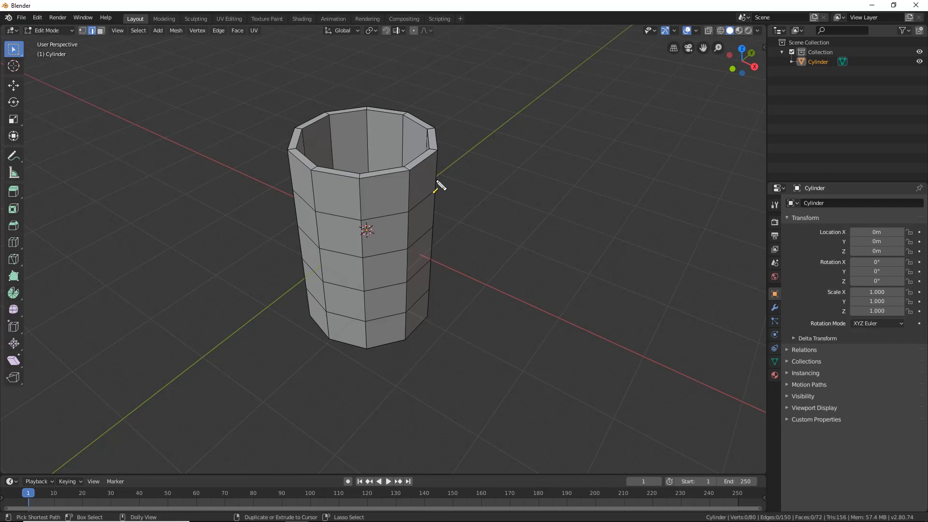
pyautogui.moveTo(481, 59); pyautogui.dragTo(482, 135)
pyautogui.hotkey('ctrl', 'z')
pyautogui.moveTo(476, 51); pyautogui.dragTo(477, 133)
pyautogui.moveTo(169, 262); pyautogui.dragTo(205, 342)
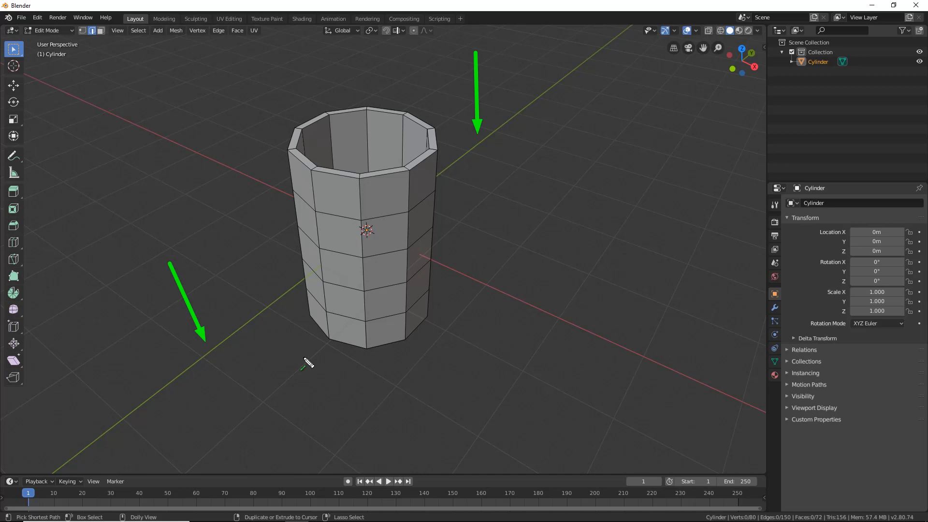
pyautogui.hotkey('ctrl', 'z')
pyautogui.hotkey('ctrl', 'z')
pyautogui.moveTo(54, 460)
pyautogui.mouseDown()
pyautogui.moveTo(275, 338)
pyautogui.moveTo(645, 6)
pyautogui.moveTo(639, 26)
pyautogui.moveTo(166, 481)
pyautogui.moveTo(622, 66)
pyautogui.moveTo(607, 45)
pyautogui.mouseUp()
pyautogui.hotkey('ctrl', 'z')
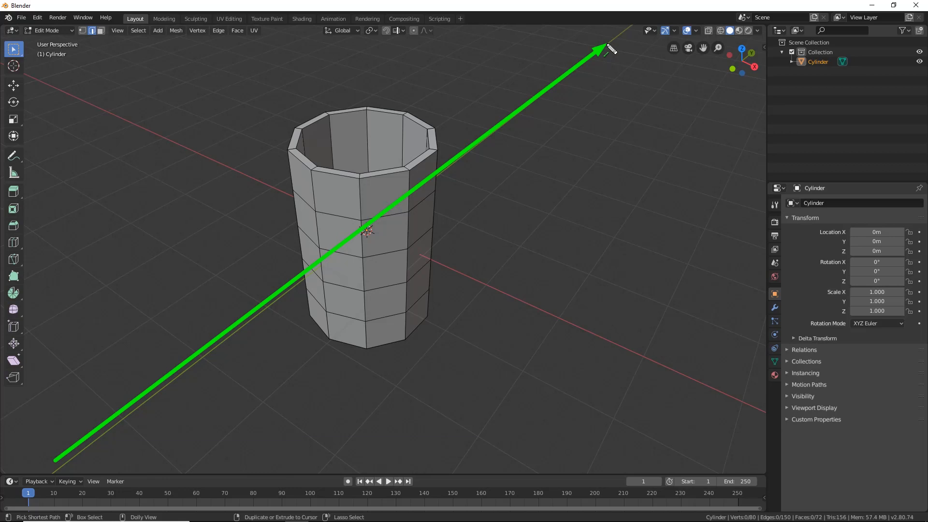
pyautogui.hotkey('ctrl', 'z')
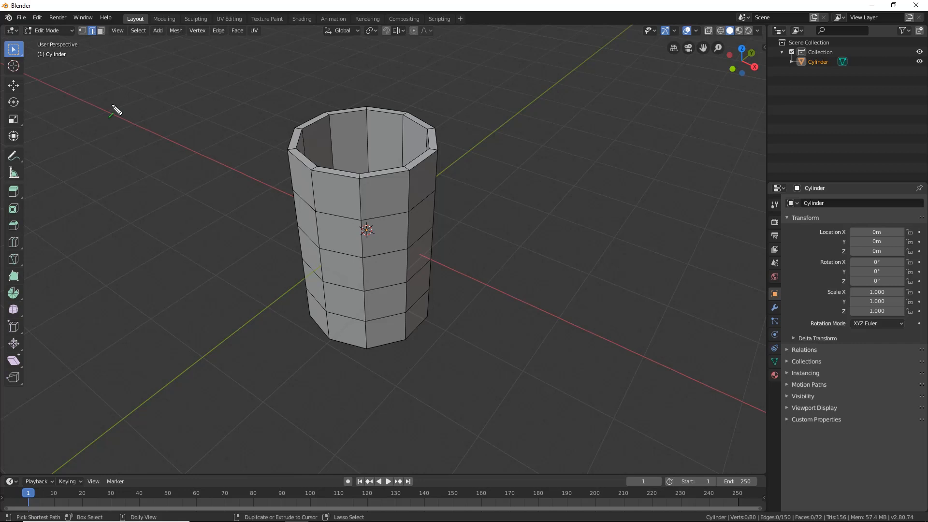
pyautogui.moveTo(76, 96)
pyautogui.mouseDown()
pyautogui.moveTo(715, 393)
pyautogui.moveTo(704, 397)
pyautogui.mouseUp()
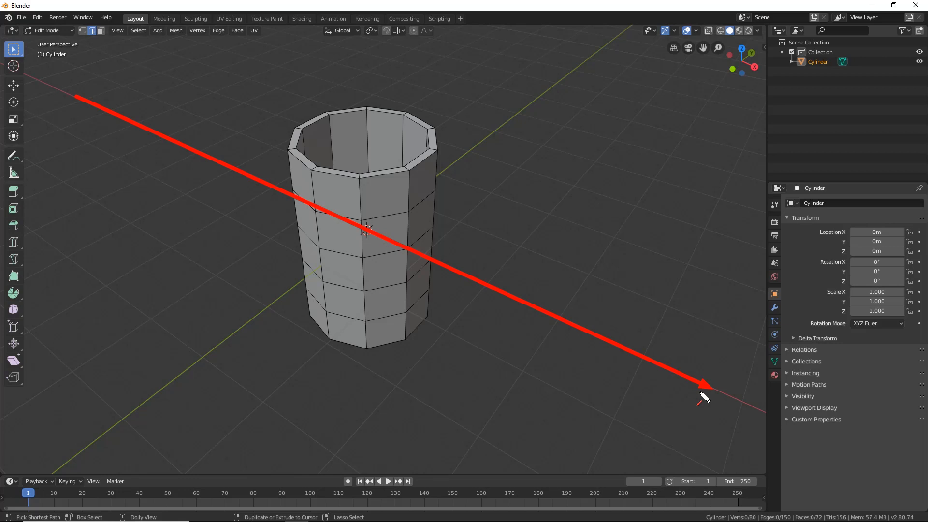
pyautogui.hotkey('ctrl', 'z')
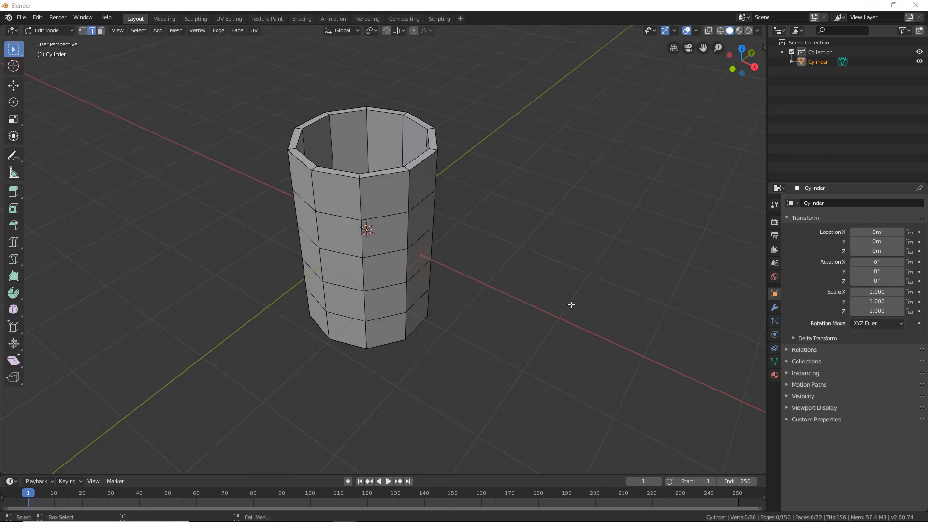
# Step: In face selection mode, select the second and fourth faces from the top in the wall column facing the X axis
pyautogui.moveTo(386, 250)
pyautogui.mouseDown(button='middle')
pyautogui.moveTo(382, 242)
pyautogui.moveTo(437, 257)
pyautogui.mouseUp(button='middle')
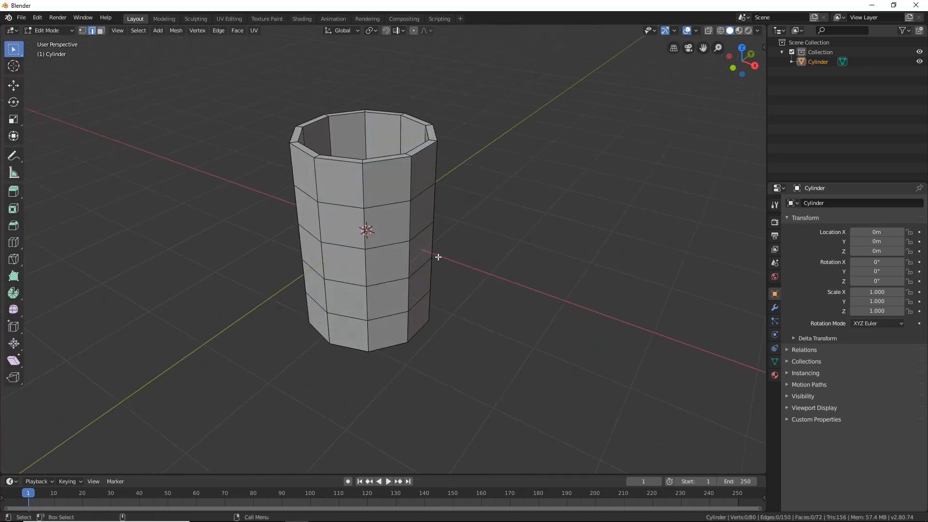
pyautogui.moveTo(332, 253); pyautogui.dragTo(306, 262, button='middle')
pyautogui.moveTo(432, 227); pyautogui.dragTo(412, 215, button='middle')
pyautogui.moveTo(421, 264); pyautogui.dragTo(391, 215, button='middle')
pyautogui.press('3')
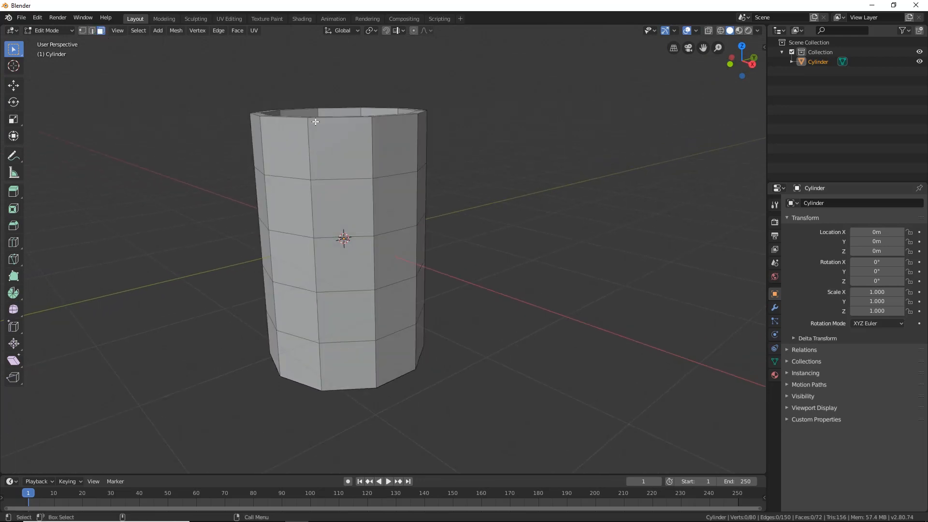
pyautogui.click(397, 191)
pyautogui.moveTo(416, 245); pyautogui.dragTo(416, 269, button='middle')
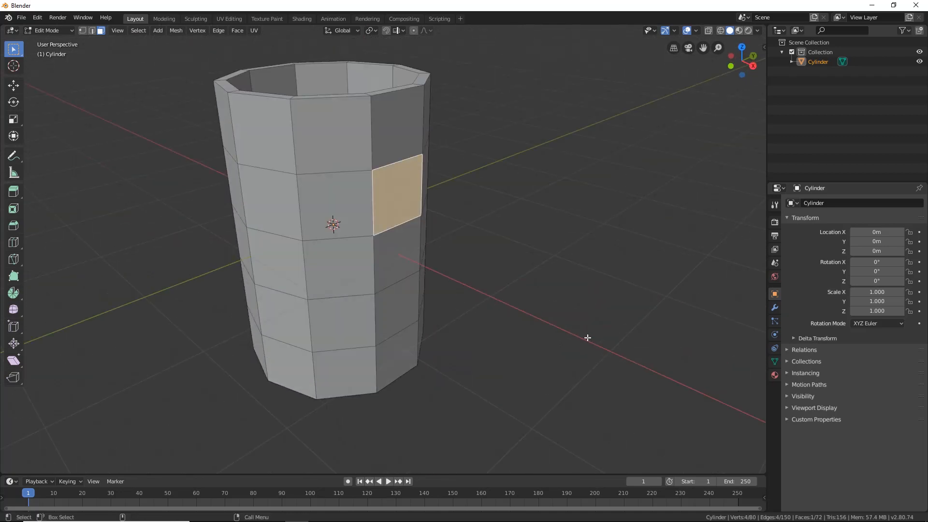
pyautogui.click(394, 255)
pyautogui.moveTo(445, 288); pyautogui.dragTo(397, 272, button='middle')
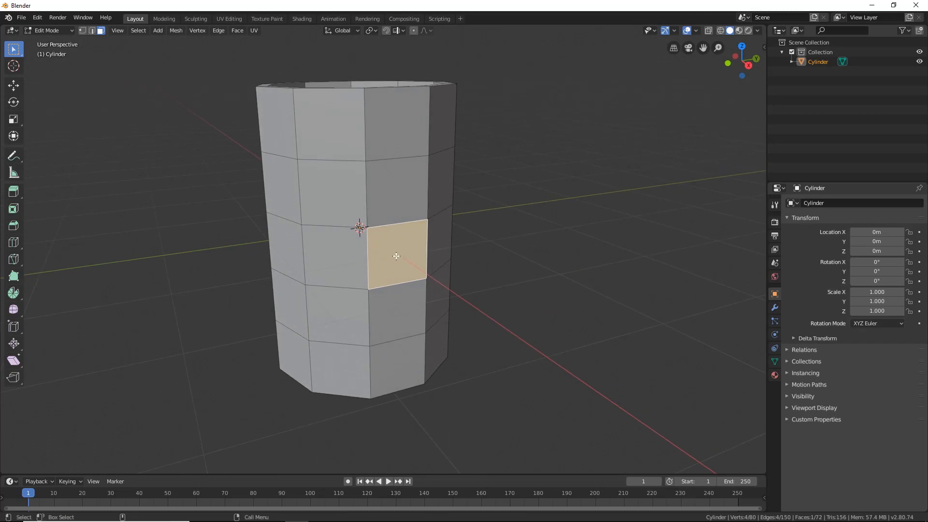
pyautogui.click(402, 192)
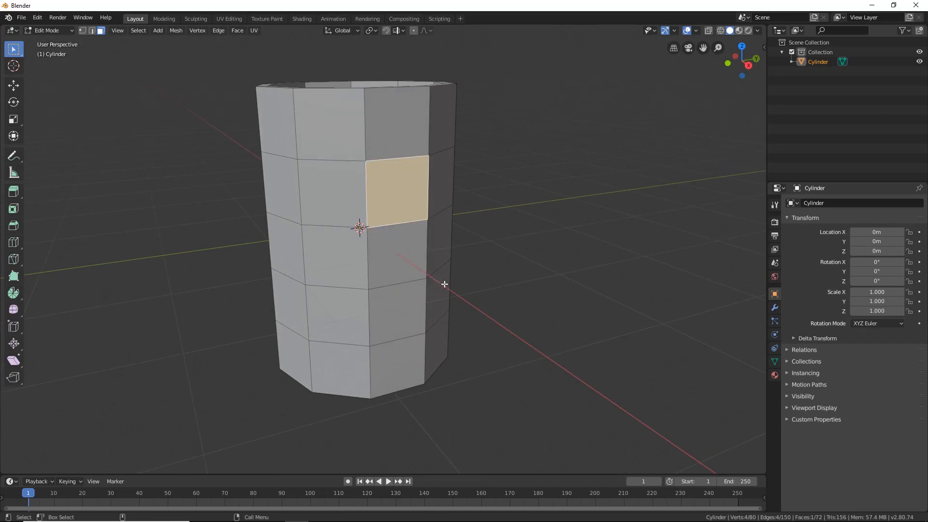
pyautogui.keyDown('shift'); pyautogui.click(393, 289); pyautogui.keyUp('shift')
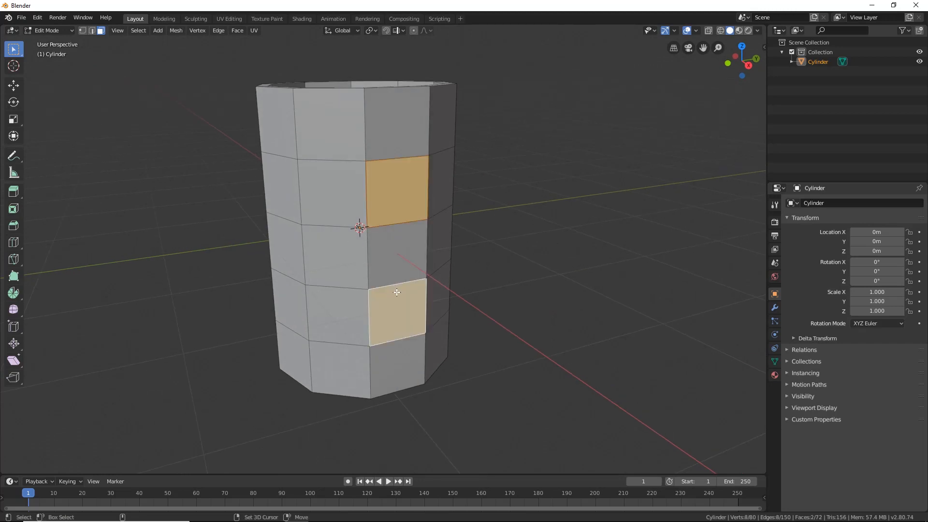
# Step: Inset the two selected wall faces with a thickness of about 0.15 m
pyautogui.moveTo(423, 306); pyautogui.dragTo(394, 194, button='middle')
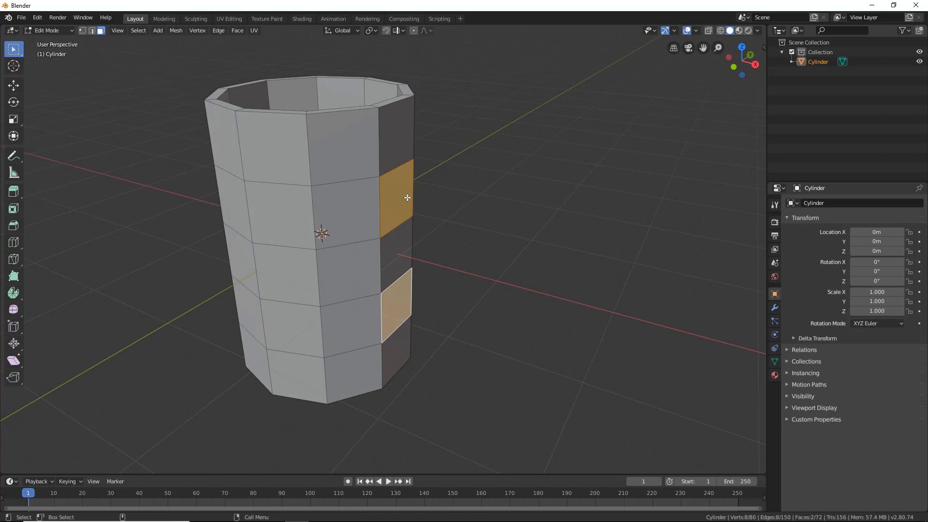
pyautogui.moveTo(408, 198); pyautogui.dragTo(420, 195, button='middle')
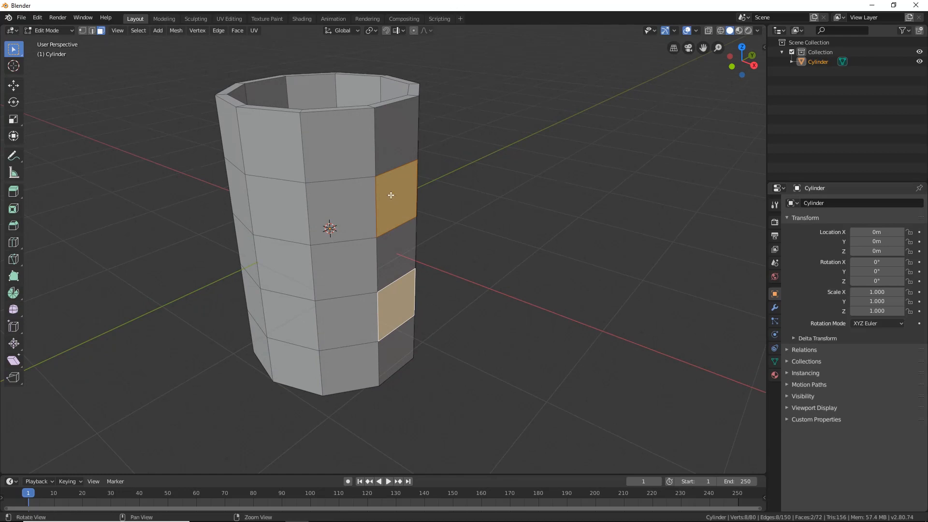
pyautogui.moveTo(388, 199); pyautogui.dragTo(397, 183, button='middle')
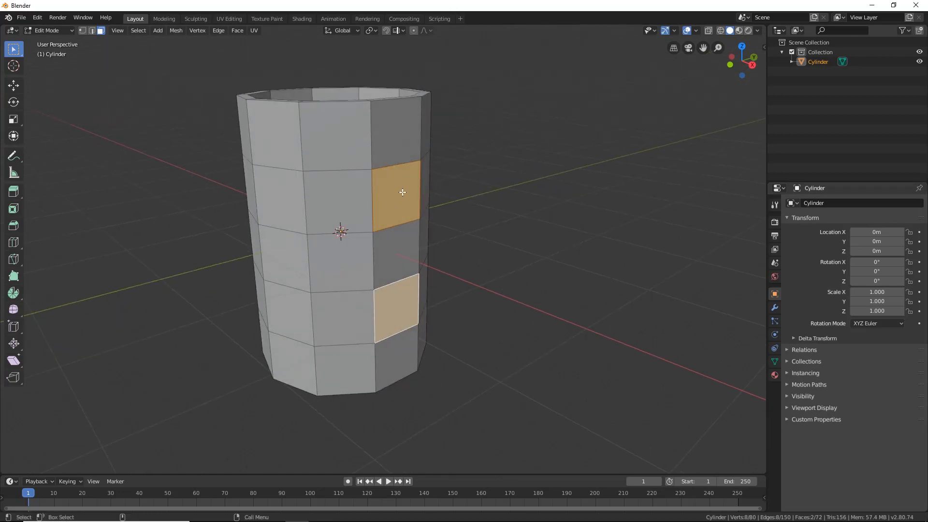
pyautogui.rightClick(540, 98)
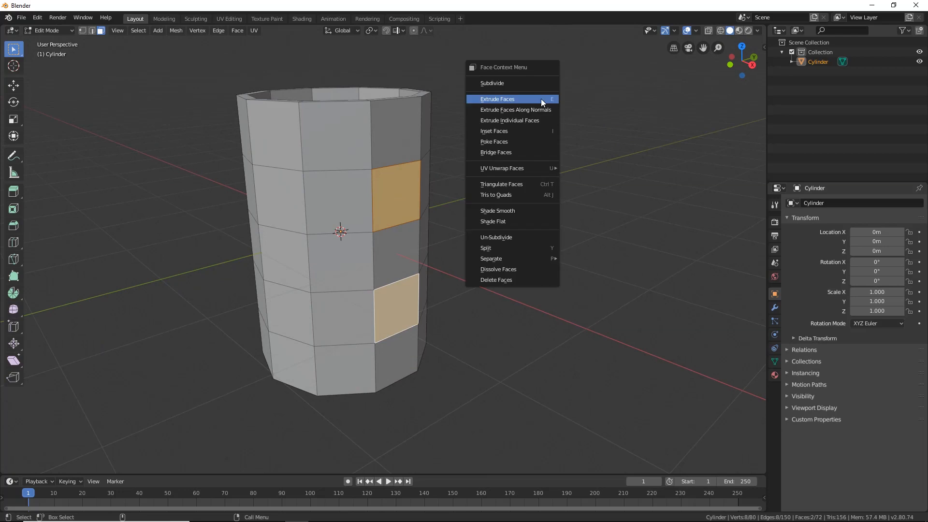
pyautogui.click(494, 132)
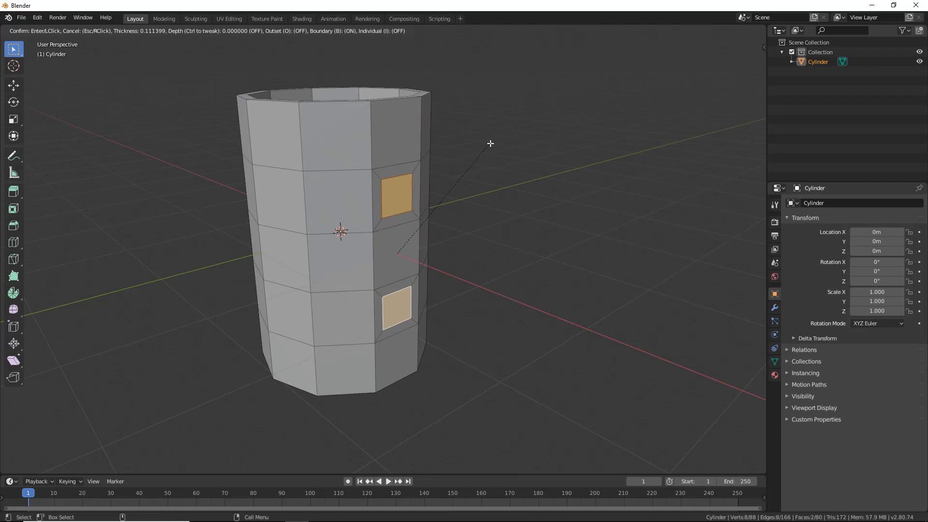
pyautogui.click(488, 146)
# Step: Extrude the two inset faces about 0.71 m outward from the wall to start the handle
pyautogui.moveTo(499, 219); pyautogui.dragTo(472, 269, button='middle')
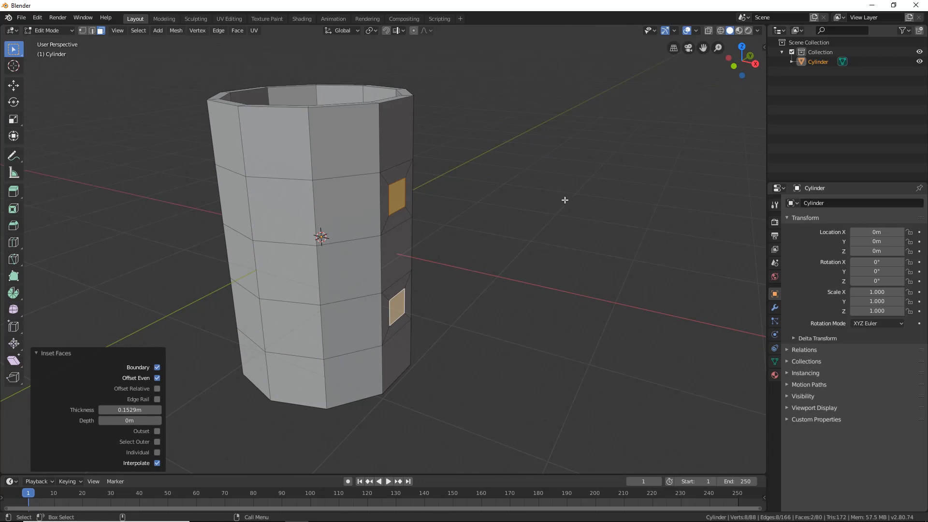
pyautogui.press('e')
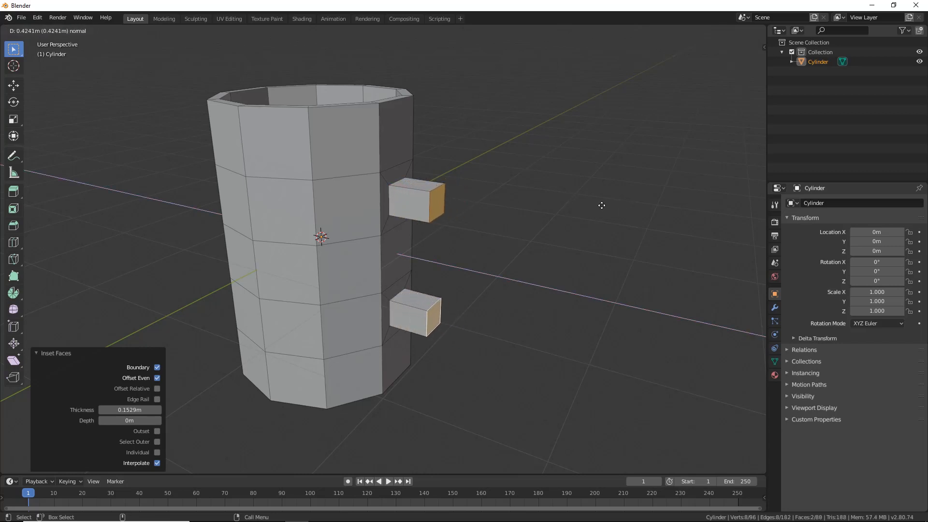
pyautogui.click(631, 214)
pyautogui.scroll(5, 352, 211)
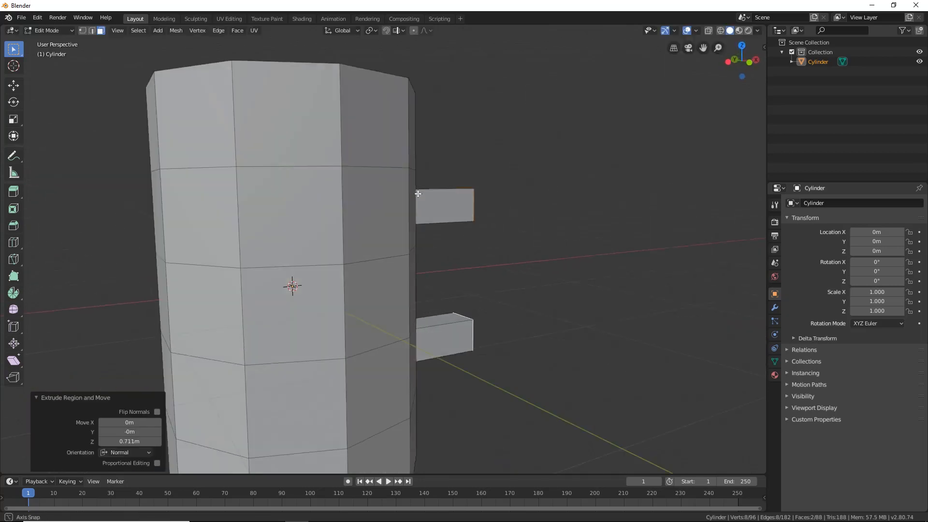
pyautogui.scroll(-4, 377, 198)
pyautogui.moveTo(376, 198); pyautogui.dragTo(338, 201, button='middle')
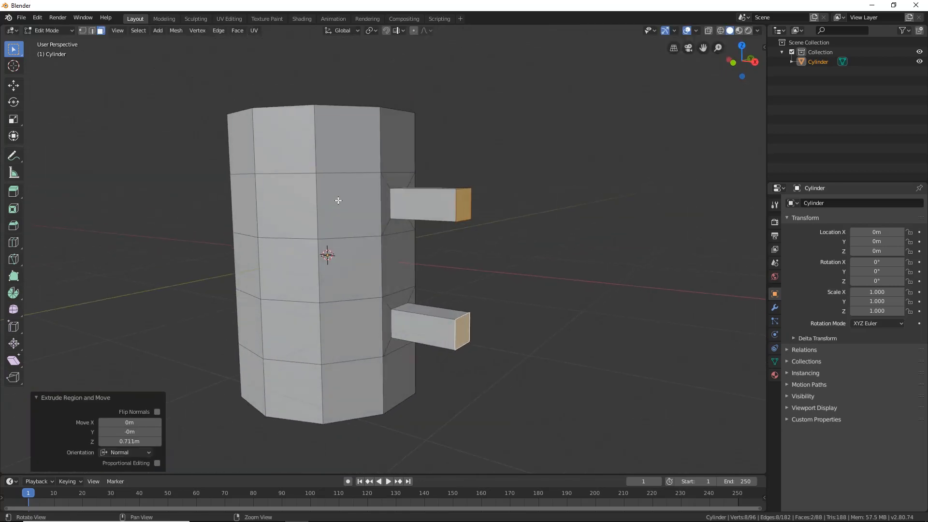
pyautogui.moveTo(479, 228); pyautogui.dragTo(399, 230, button='middle')
pyautogui.scroll(1, 421, 227)
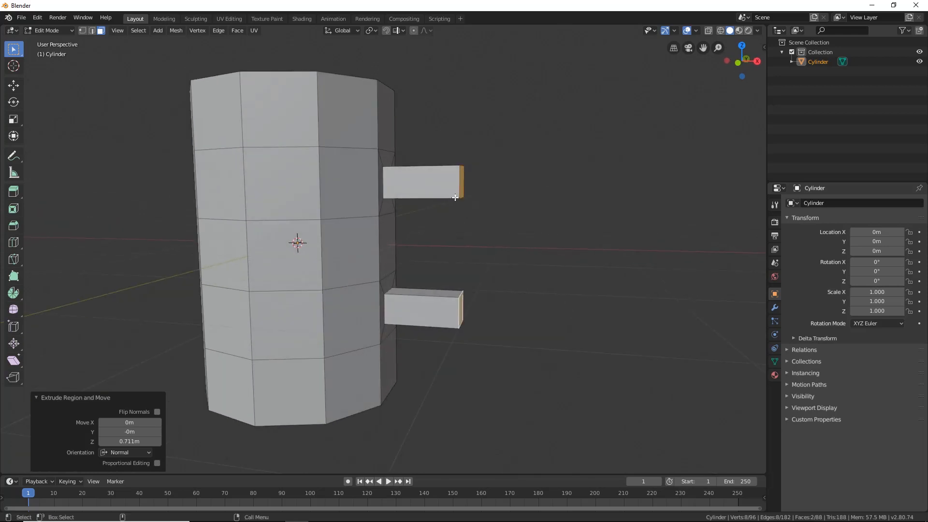
pyautogui.moveTo(463, 184); pyautogui.dragTo(456, 300)
pyautogui.moveTo(440, 191); pyautogui.dragTo(439, 280)
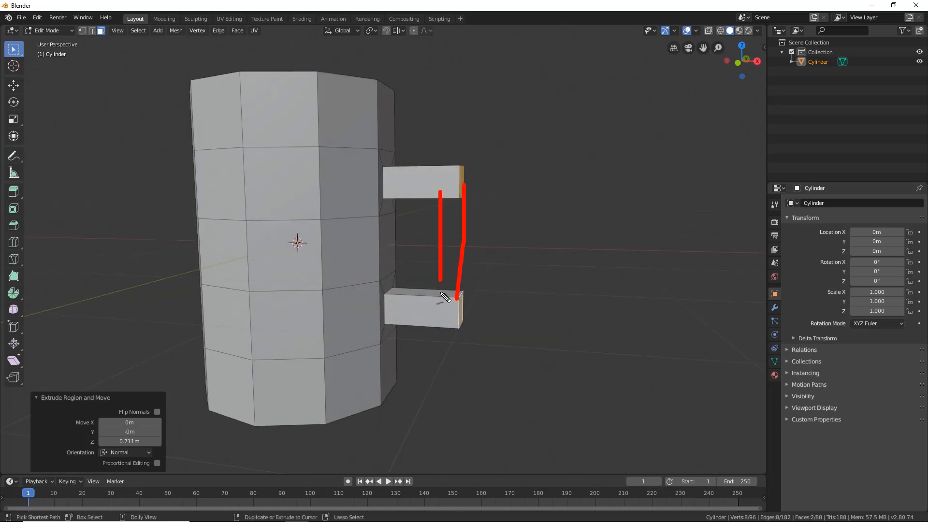
pyautogui.press('Escape')
# Step: Switch to vertex selection mode and clear the current selection
pyautogui.press('1')
pyautogui.moveTo(125, 112); pyautogui.dragTo(160, 132, button='middle')
pyautogui.click(161, 132)
pyautogui.moveTo(84, 145); pyautogui.dragTo(90, 41)
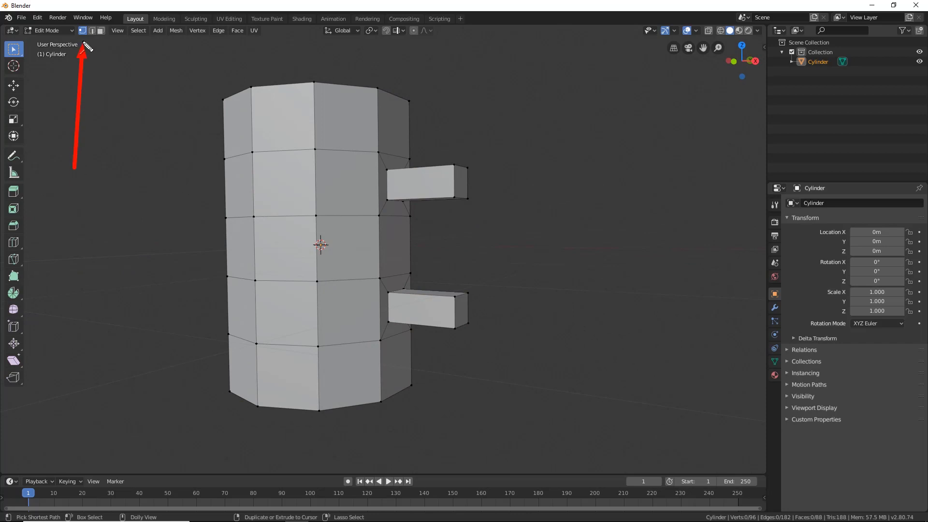
pyautogui.press('Escape')
# Step: Select the two lower end vertices of the upper handle stub and the two upper end vertices of the lower stub
pyautogui.moveTo(472, 205); pyautogui.dragTo(481, 182, button='middle')
pyautogui.click(480, 182)
pyautogui.moveTo(518, 234); pyautogui.dragTo(500, 206, button='middle')
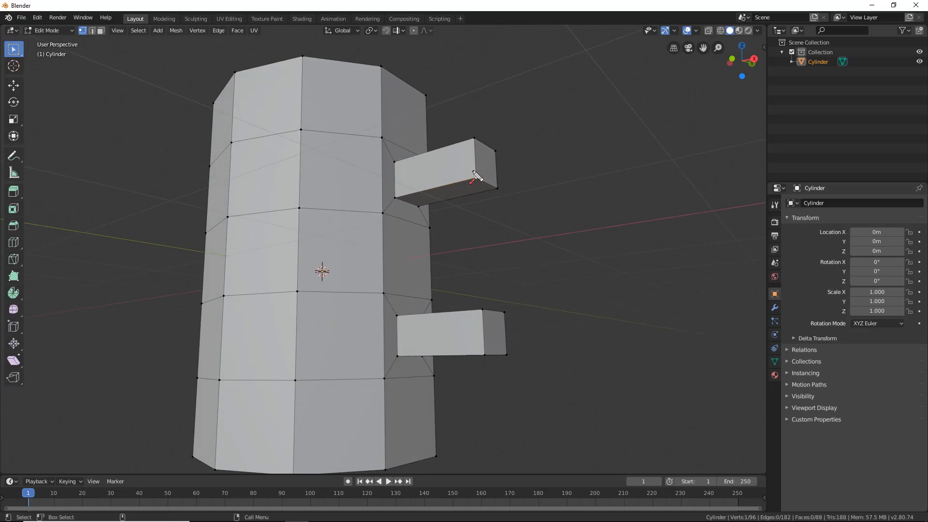
pyautogui.keyDown('shift'); pyautogui.click(498, 188); pyautogui.keyUp('shift')
pyautogui.click(479, 182)
pyautogui.keyDown('shift'); pyautogui.click(498, 189); pyautogui.keyUp('shift')
pyautogui.moveTo(486, 242); pyautogui.dragTo(490, 285, button='middle')
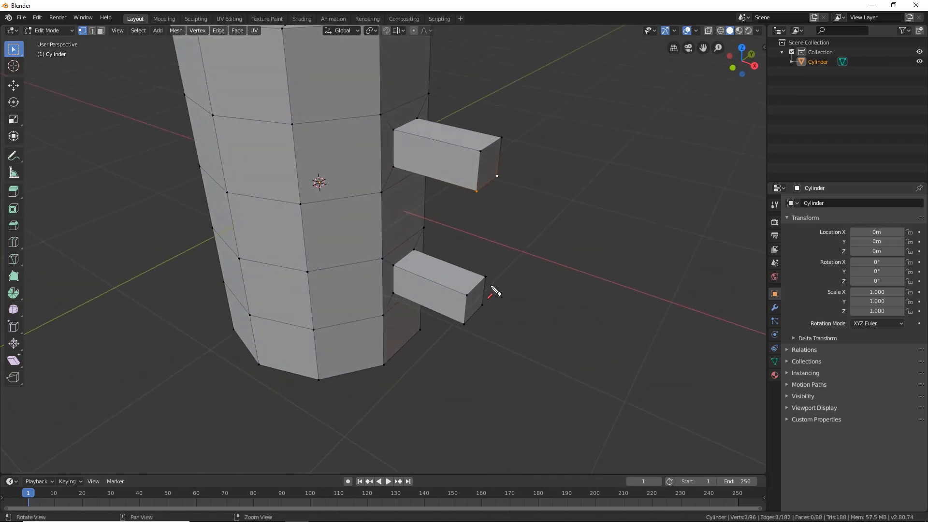
pyautogui.keyDown('shift'); pyautogui.click(467, 295); pyautogui.keyUp('shift')
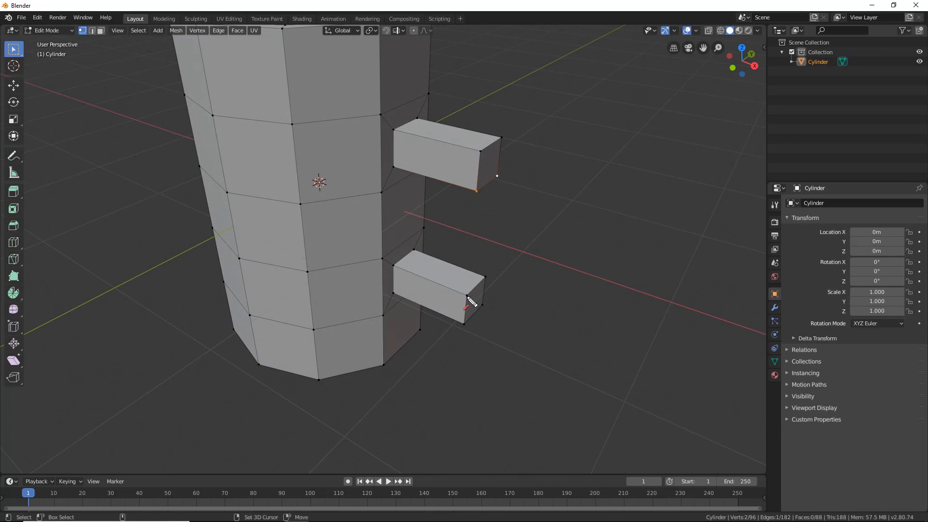
pyautogui.keyDown('shift'); pyautogui.click(486, 276); pyautogui.keyUp('shift')
pyautogui.moveTo(464, 212); pyautogui.dragTo(511, 248, button='middle')
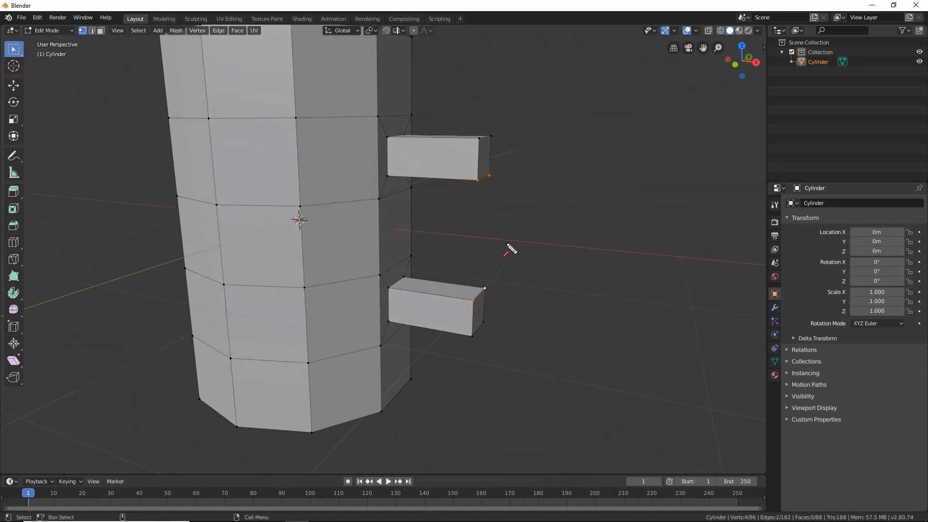
# Step: Move the four selected vertices -0.225 m along X to slant the stub ends
pyautogui.press('ctrl')
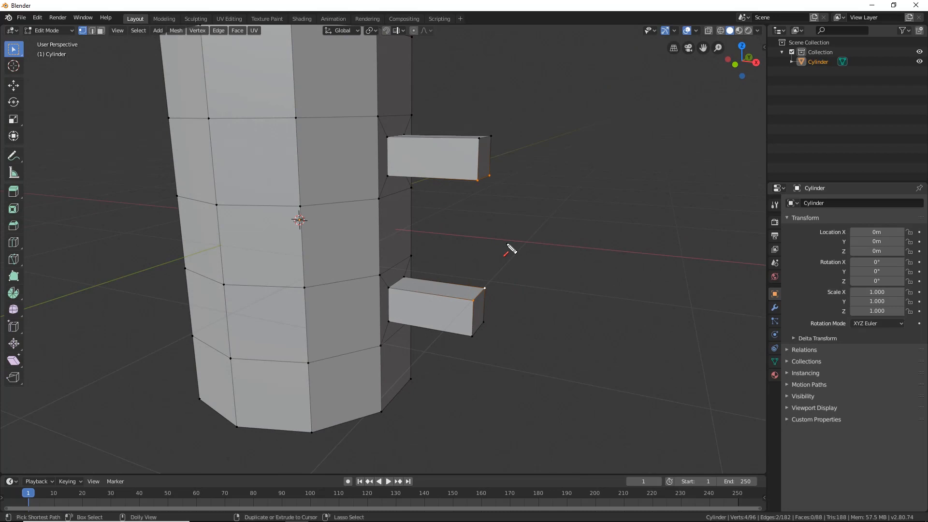
pyautogui.click(18, 87)
pyautogui.moveTo(524, 248)
pyautogui.mouseDown(button='middle')
pyautogui.moveTo(536, 203)
pyautogui.moveTo(481, 242)
pyautogui.moveTo(475, 263)
pyautogui.moveTo(535, 269)
pyautogui.moveTo(524, 251)
pyautogui.mouseUp(button='middle')
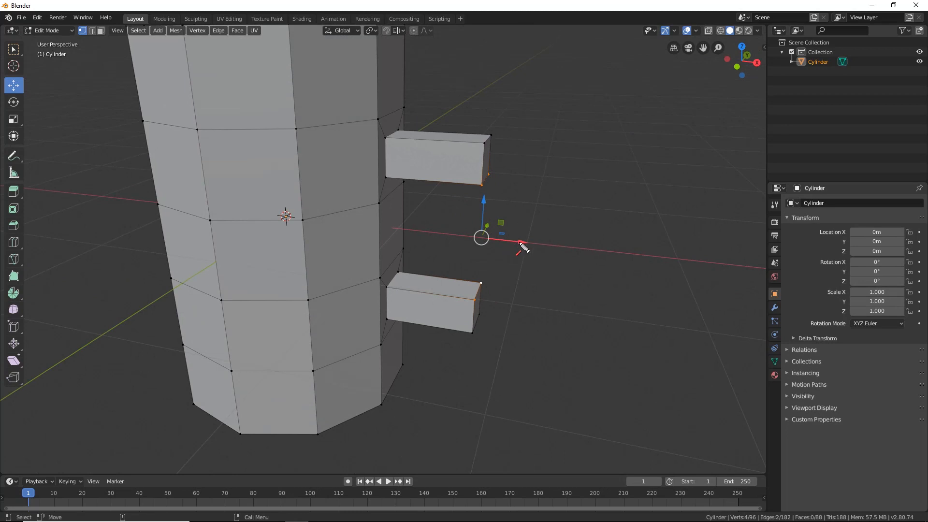
pyautogui.moveTo(522, 244); pyautogui.dragTo(491, 242)
pyautogui.moveTo(491, 242); pyautogui.dragTo(165, 90, button='middle')
# Step: In face selection mode, select the slanted end faces of both handle stubs
pyautogui.click(100, 30)
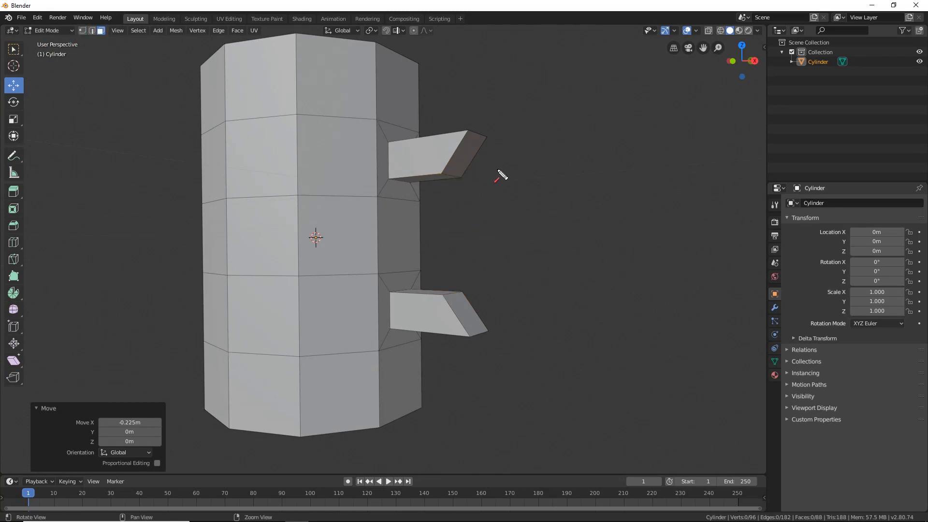
pyautogui.moveTo(499, 174); pyautogui.dragTo(477, 183, button='middle')
pyautogui.click(473, 158)
pyautogui.moveTo(506, 211); pyautogui.dragTo(509, 242, button='middle')
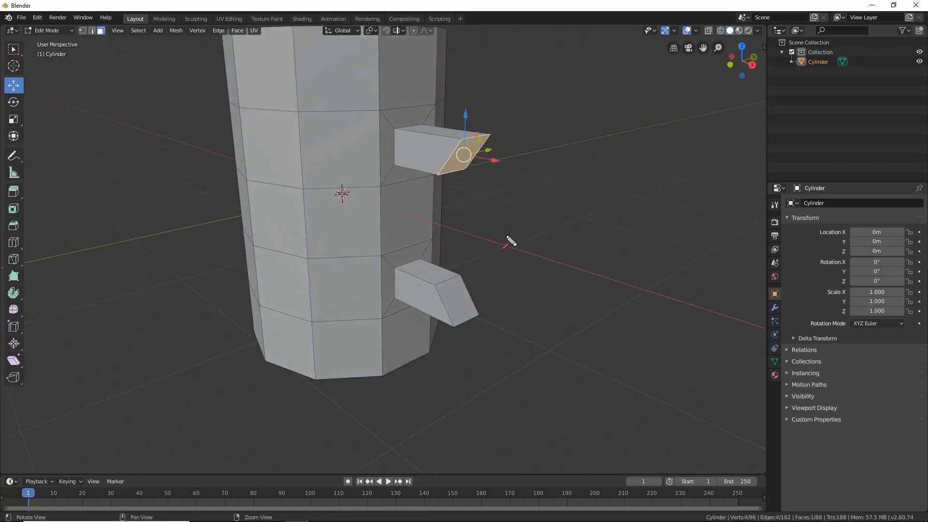
pyautogui.keyDown('shift'); pyautogui.click(465, 301); pyautogui.keyUp('shift')
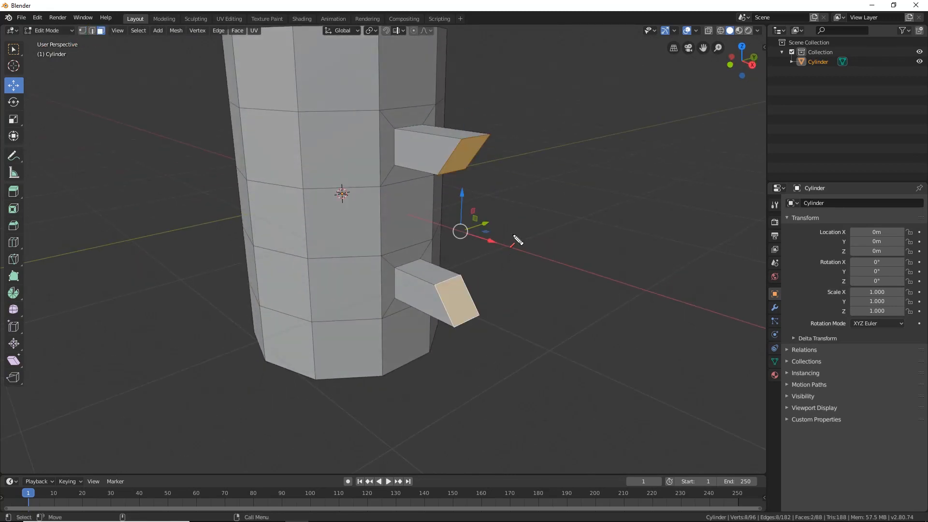
# Step: Bridge the two selected stub faces to join them into a handle
pyautogui.rightClick(507, 178)
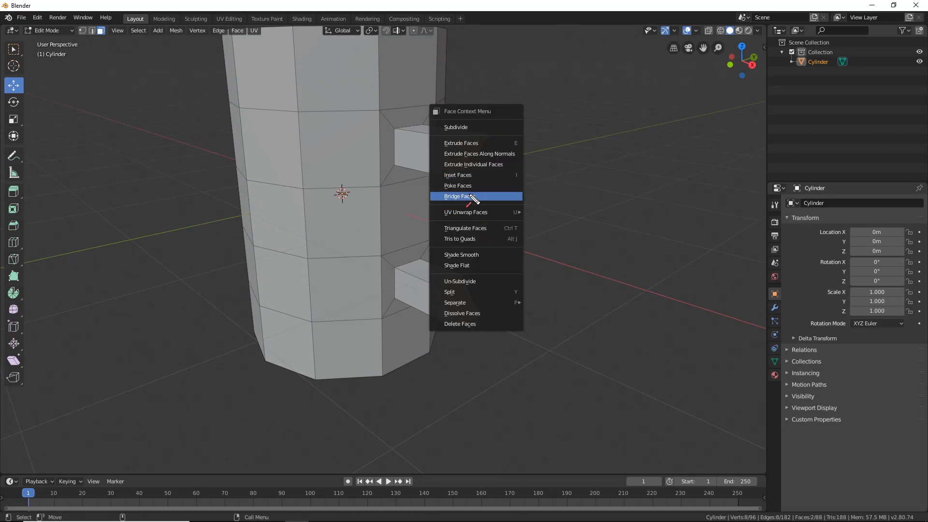
pyautogui.click(471, 197)
pyautogui.moveTo(467, 205); pyautogui.dragTo(185, 398, button='middle')
# Step: Set the bridge's number of cuts to 1 and clear the selection
pyautogui.click(61, 367)
pyautogui.click(57, 466)
pyautogui.click(55, 369)
pyautogui.click(63, 466)
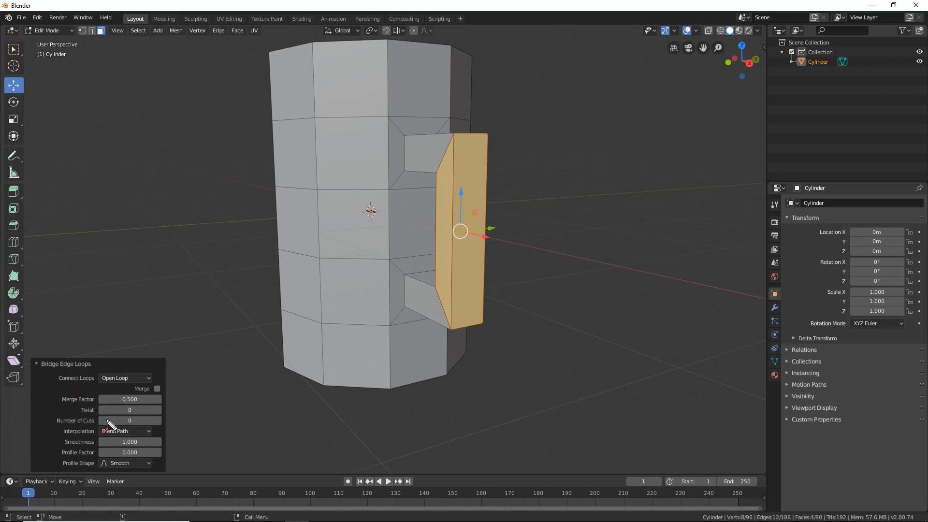
pyautogui.click(158, 420)
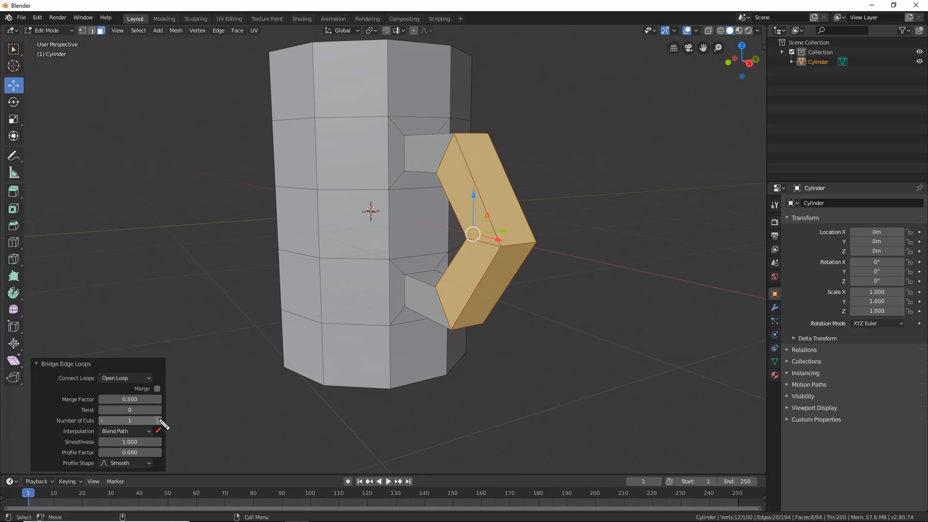
pyautogui.moveTo(415, 227); pyautogui.dragTo(489, 223, button='middle')
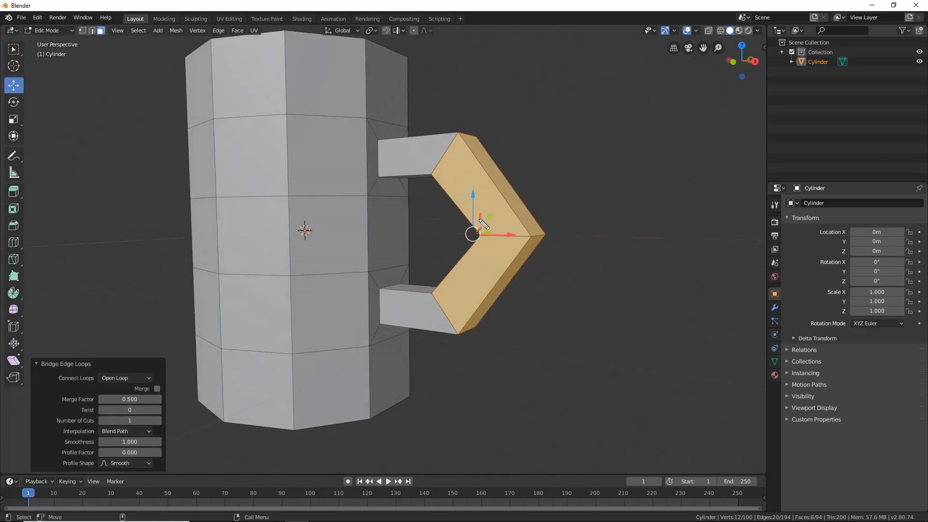
pyautogui.click(583, 205)
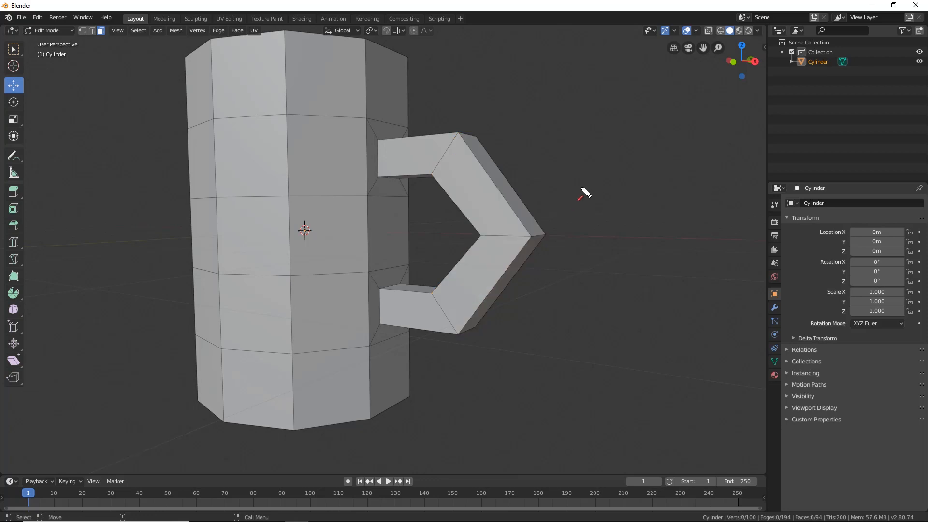
# Step: In edge selection mode, select the edge loop around the middle bend of the handle
pyautogui.press('ctrl')
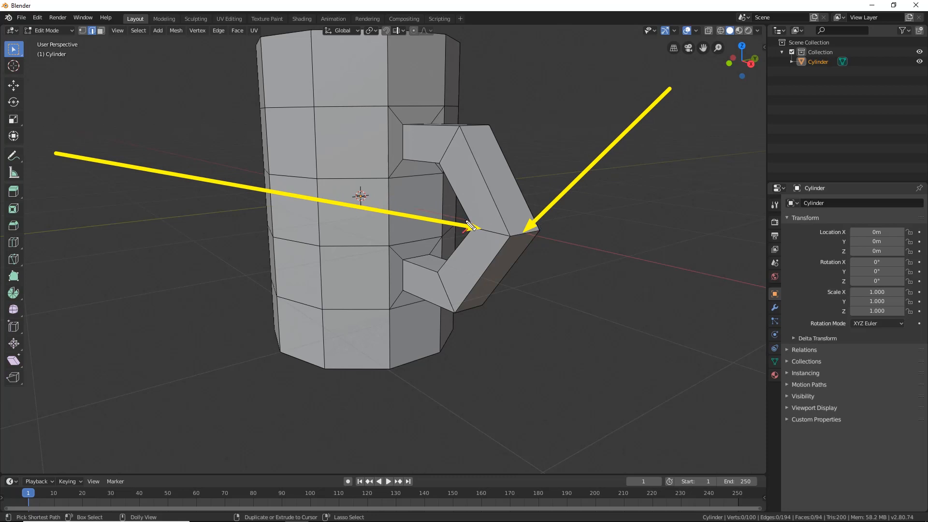
pyautogui.click(489, 234)
pyautogui.moveTo(506, 244)
pyautogui.mouseDown(button='middle')
pyautogui.moveTo(554, 255)
pyautogui.moveTo(385, 240)
pyautogui.moveTo(517, 259)
pyautogui.moveTo(479, 238)
pyautogui.moveTo(317, 238)
pyautogui.moveTo(470, 257)
pyautogui.moveTo(520, 245)
pyautogui.moveTo(526, 251)
pyautogui.mouseUp(button='middle')
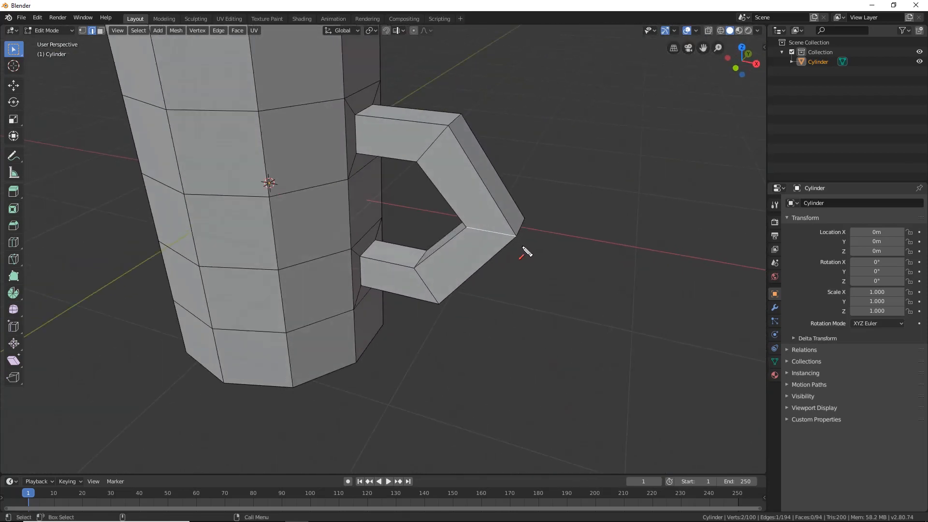
pyautogui.click(138, 30)
pyautogui.moveTo(159, 176)
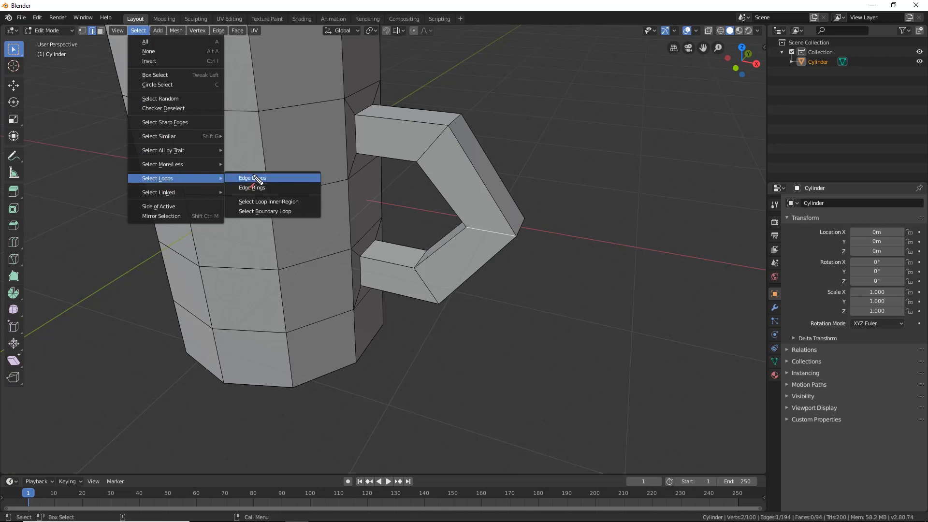
pyautogui.click(268, 178)
# Step: Move the selected handle loop slightly toward the mug along X, and return to the selection tool
pyautogui.moveTo(612, 229); pyautogui.dragTo(513, 232, button='middle')
pyautogui.click(13, 85)
pyautogui.moveTo(512, 232); pyautogui.dragTo(497, 232)
pyautogui.moveTo(497, 232); pyautogui.dragTo(338, 237, button='middle')
pyautogui.click(14, 49)
pyautogui.click(439, 207)
pyautogui.moveTo(440, 207)
pyautogui.mouseDown(button='middle')
pyautogui.moveTo(420, 224)
pyautogui.moveTo(387, 203)
pyautogui.moveTo(413, 250)
pyautogui.moveTo(451, 205)
pyautogui.moveTo(437, 209)
pyautogui.mouseUp(button='middle')
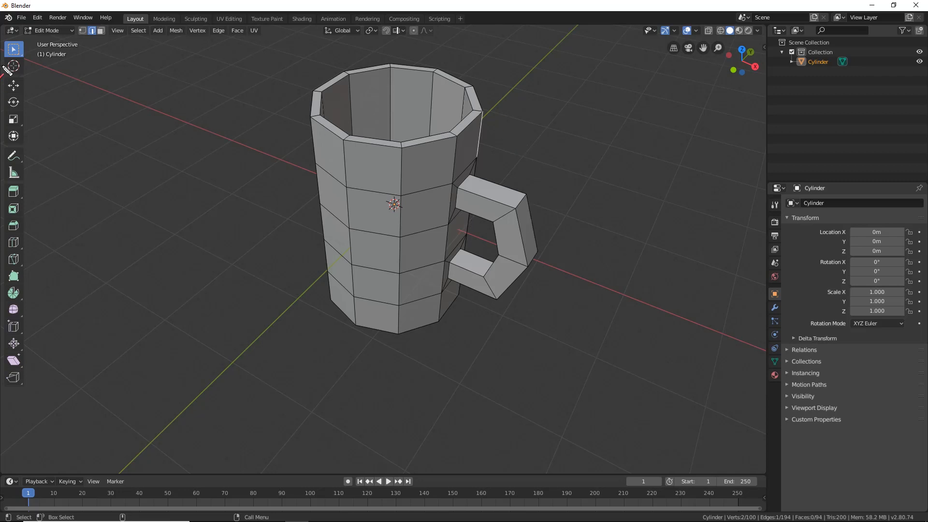
# Step: Switch to Object Mode and select the whole mug
pyautogui.press('Tab')
pyautogui.click(476, 120)
pyautogui.moveTo(477, 120); pyautogui.dragTo(442, 209, button='middle')
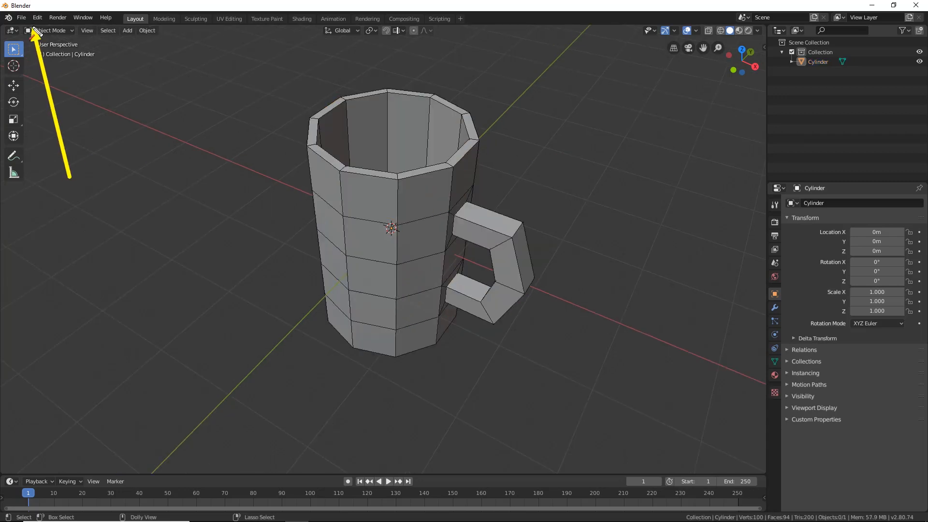
pyautogui.moveTo(390, 222); pyautogui.dragTo(389, 179, button='middle')
pyautogui.click(425, 151)
pyautogui.moveTo(426, 151); pyautogui.dragTo(404, 207, button='middle')
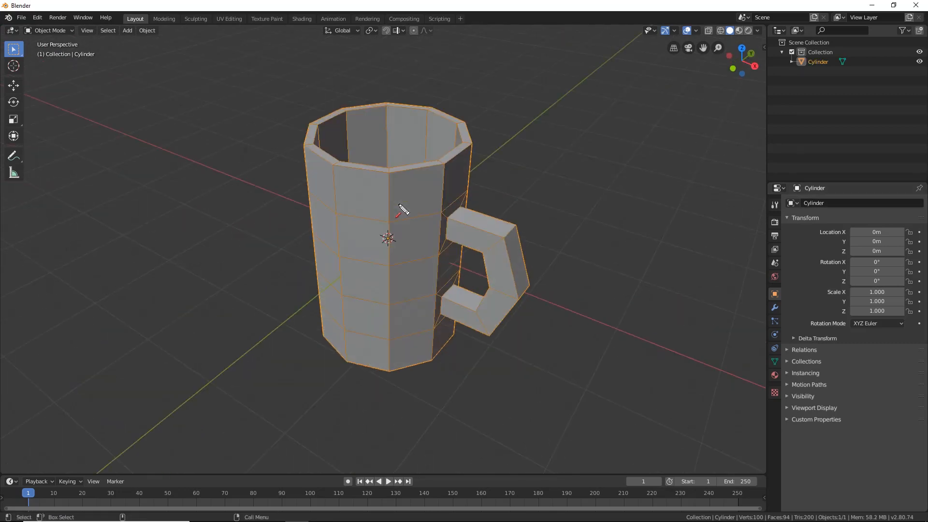
# Step: Add a Subdivision Surface modifier to the mug
pyautogui.click(774, 308)
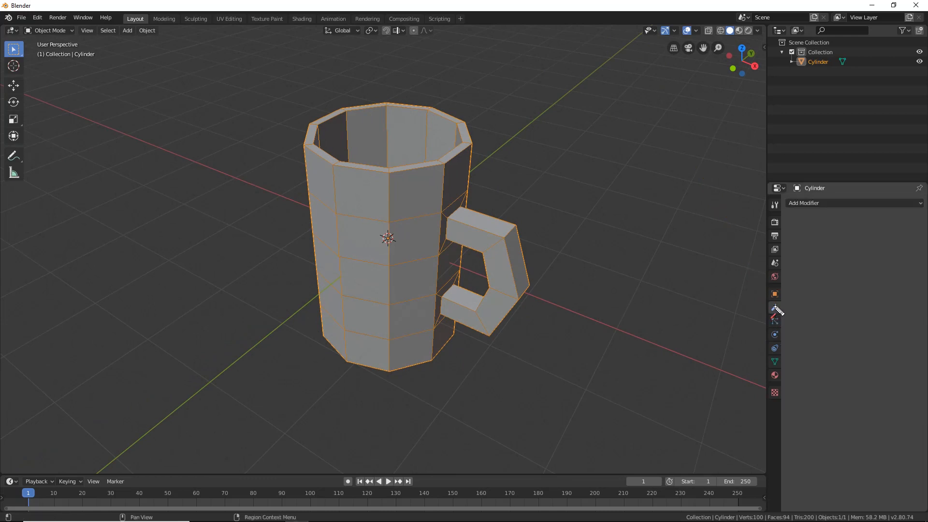
pyautogui.click(816, 203)
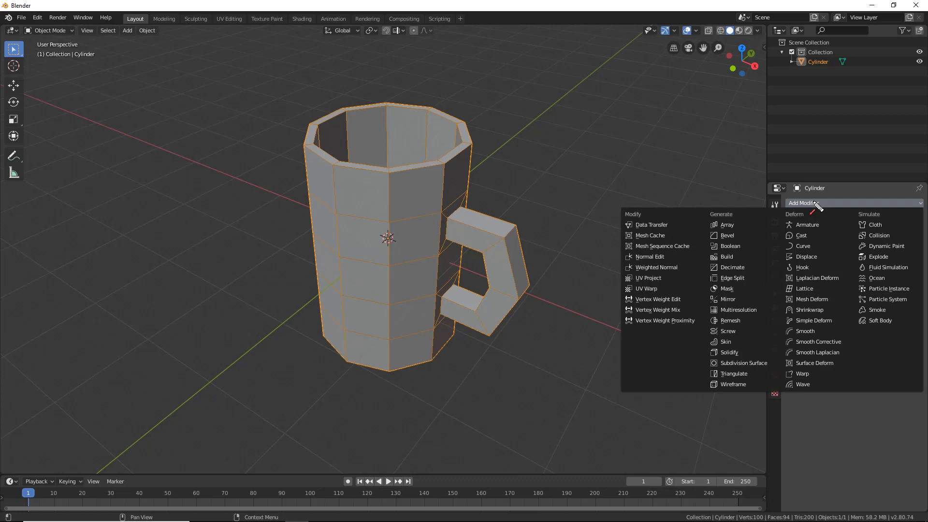
pyautogui.click(739, 365)
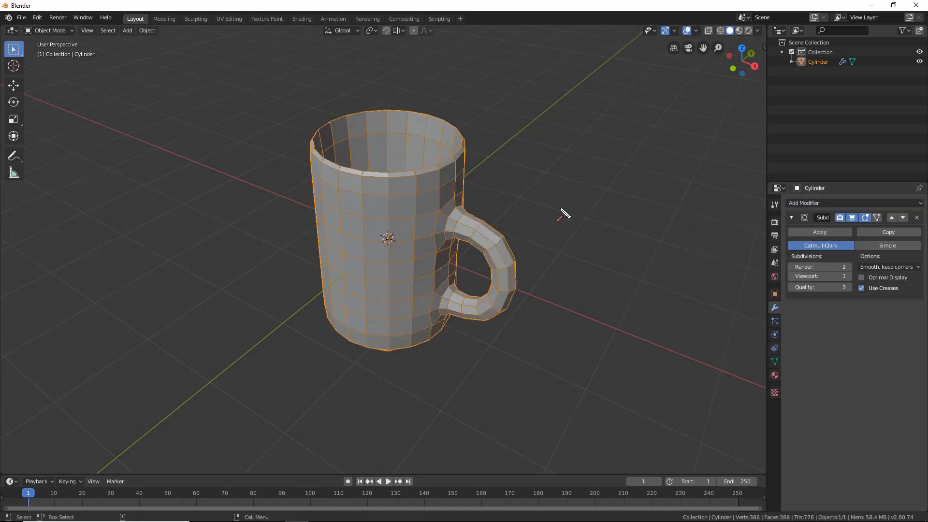
pyautogui.moveTo(366, 207); pyautogui.dragTo(404, 259, button='middle')
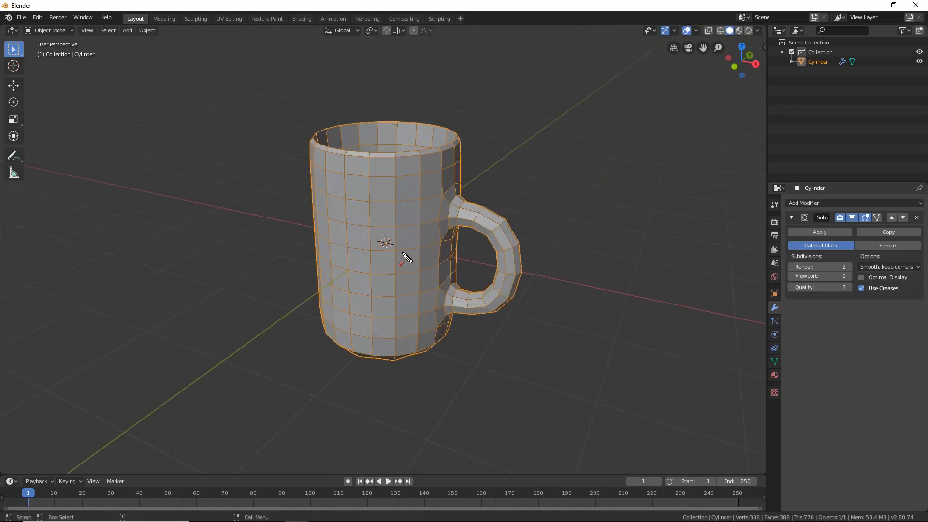
pyautogui.moveTo(416, 209); pyautogui.dragTo(408, 213, button='middle')
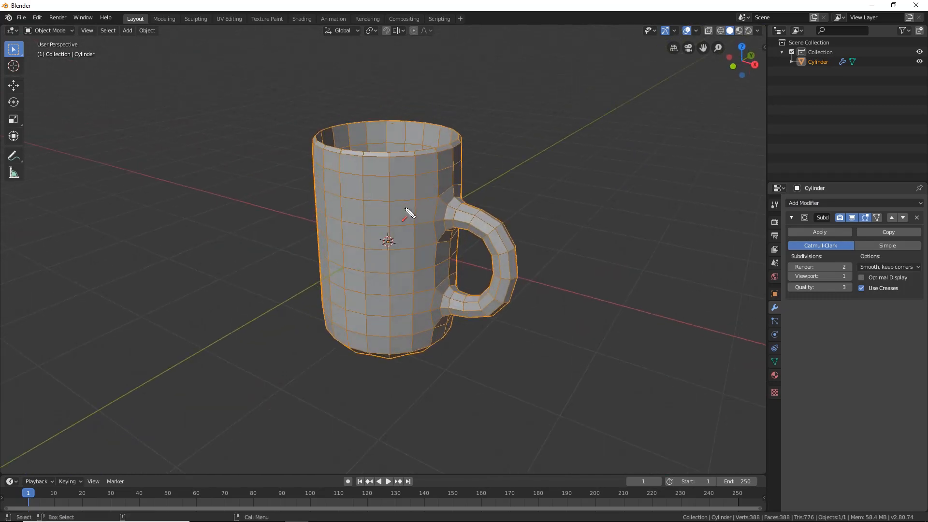
# Step: Apply smooth shading to the mug and deselect it
pyautogui.rightClick(352, 165)
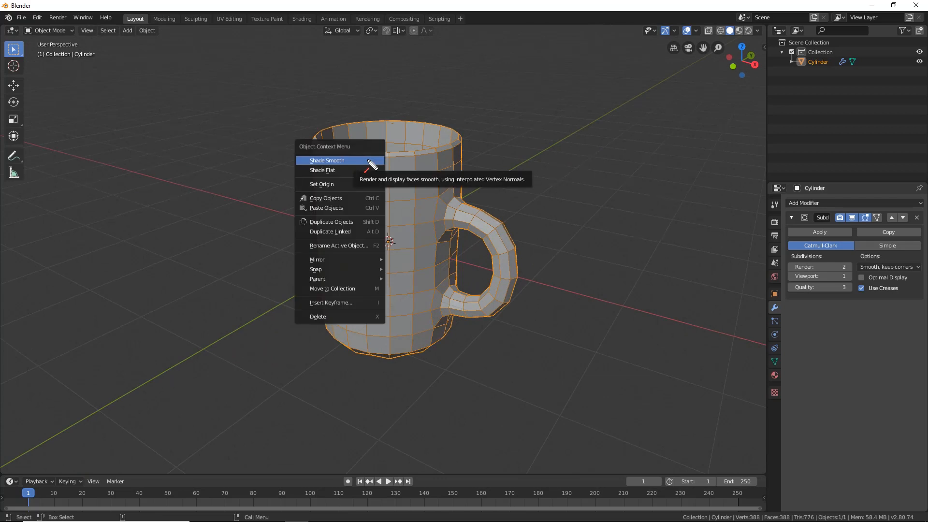
pyautogui.click(332, 161)
pyautogui.click(551, 157)
pyautogui.moveTo(550, 157); pyautogui.dragTo(451, 233, button='middle')
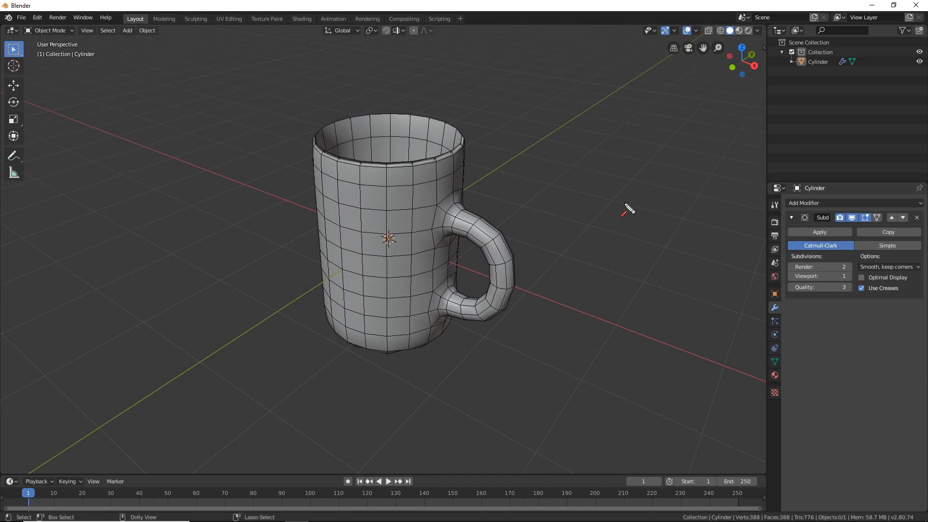
# Step: Turn off the wireframe display in the viewport overlays
pyautogui.keyDown('ctrl'); pyautogui.moveTo(626, 259); pyautogui.dragTo(693, 37); pyautogui.keyUp('ctrl')
pyautogui.click(696, 31)
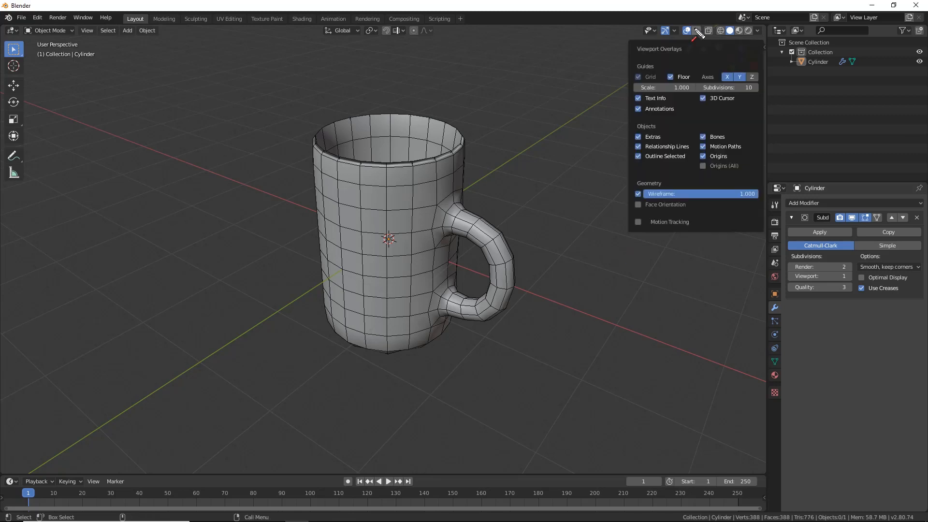
pyautogui.click(639, 199)
pyautogui.moveTo(494, 197); pyautogui.dragTo(445, 177, button='middle')
# Step: Select the mug and set the modifier's viewport subdivisions to 2, trying 3 before returning to 2
pyautogui.click(444, 177)
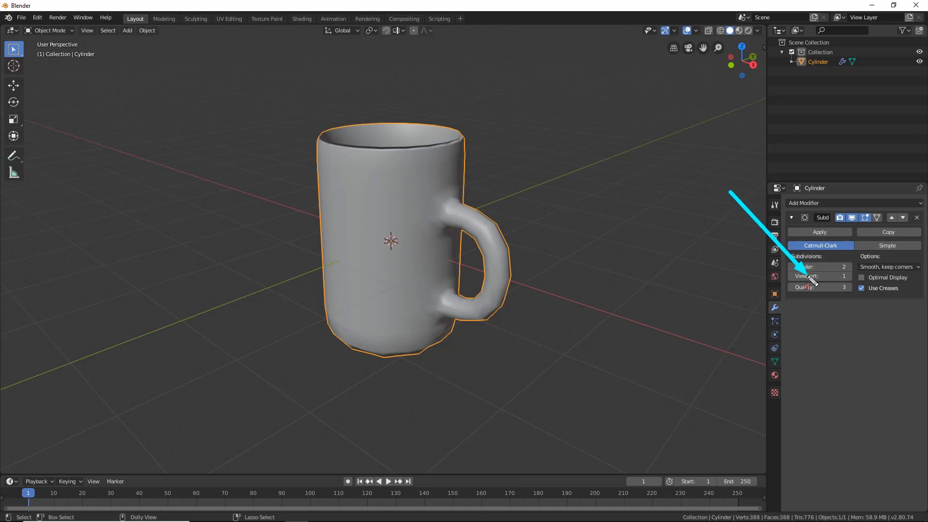
pyautogui.click(840, 280)
pyautogui.write('2')
pyautogui.press('Return')
pyautogui.moveTo(628, 261); pyautogui.dragTo(531, 249, button='middle')
pyautogui.click(849, 276)
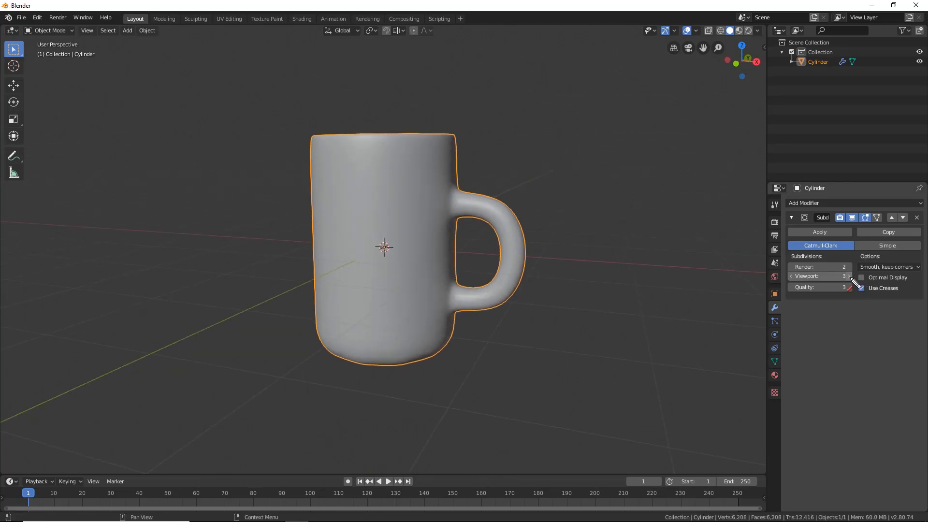
pyautogui.click(791, 275)
pyautogui.moveTo(464, 207); pyautogui.dragTo(435, 237, button='middle')
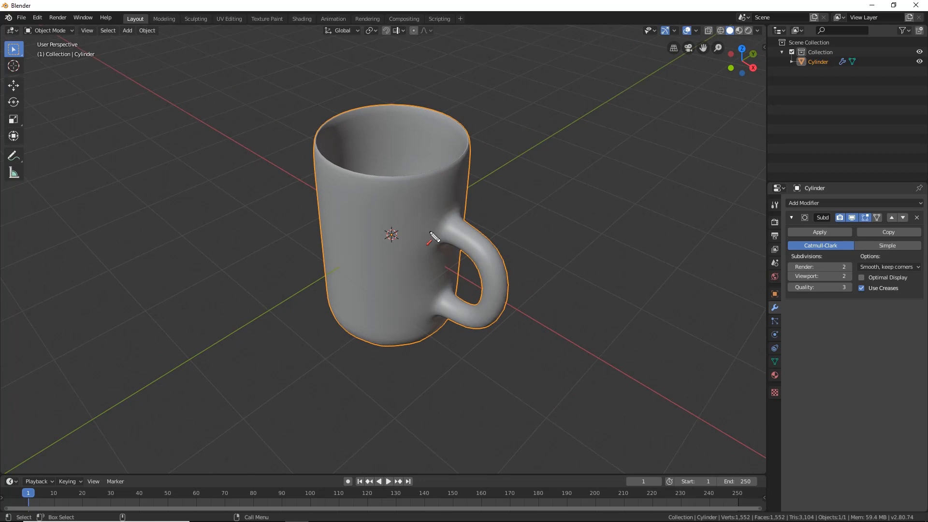
pyautogui.moveTo(432, 210)
pyautogui.mouseDown(button='middle')
pyautogui.moveTo(426, 224)
pyautogui.moveTo(460, 182)
pyautogui.moveTo(389, 239)
pyautogui.moveTo(459, 108)
pyautogui.moveTo(408, 192)
pyautogui.moveTo(406, 222)
pyautogui.moveTo(419, 193)
pyautogui.moveTo(435, 207)
pyautogui.mouseUp(button='middle')
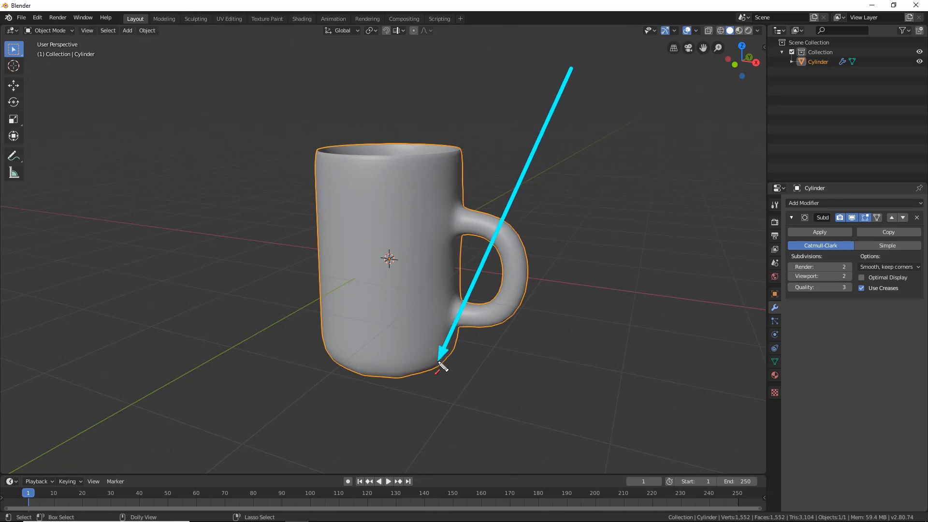
# Step: Enter Edit Mode and add one loop cut around the mug's outer wall, sliding it up to the rim
pyautogui.press('Tab')
pyautogui.moveTo(442, 367); pyautogui.dragTo(403, 211, button='middle')
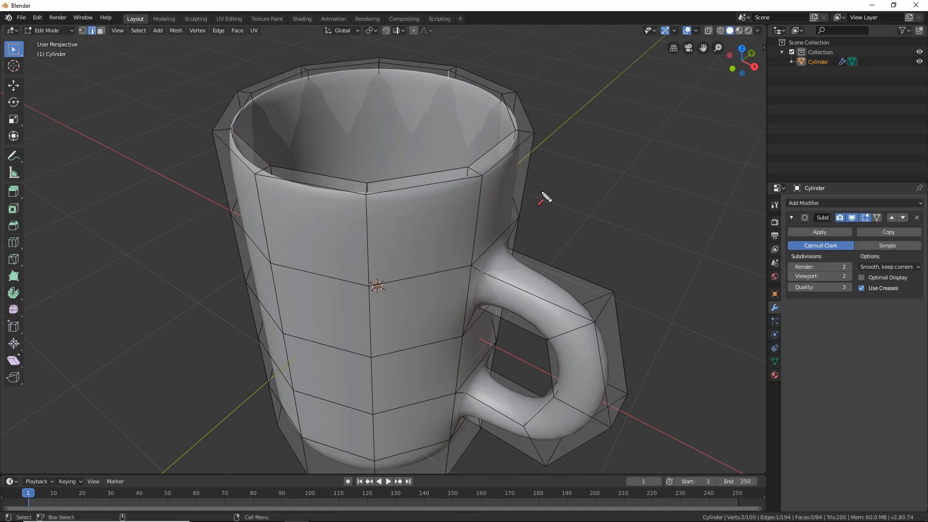
pyautogui.hotkey('ctrl', 'r')
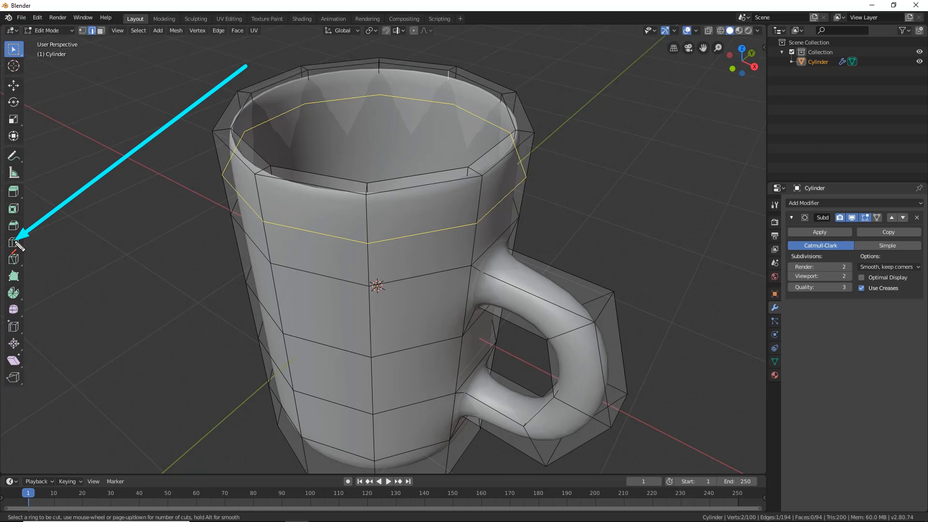
pyautogui.click(373, 250)
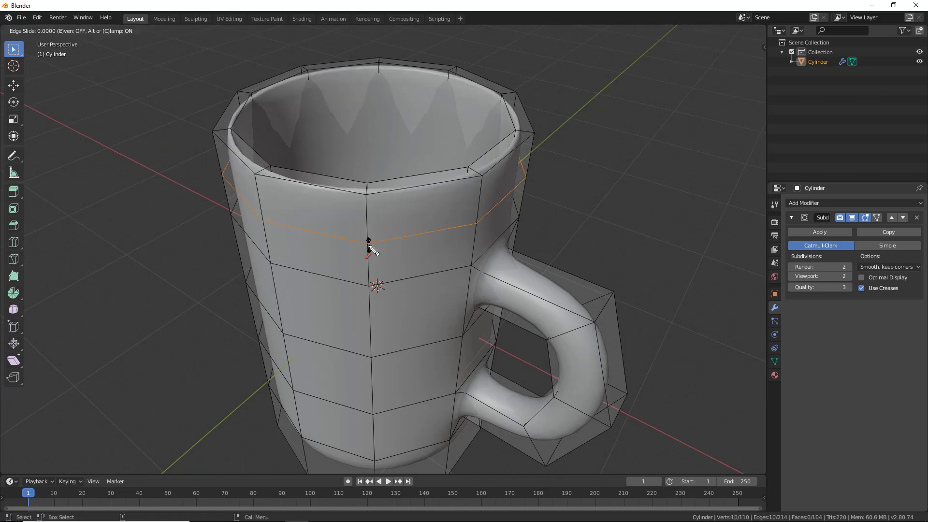
pyautogui.moveTo(373, 249); pyautogui.dragTo(376, 197)
# Step: Add a loop cut where the handle's upper end meets the mug body, sliding it fully towards the handle (factor 1)
pyautogui.moveTo(529, 276); pyautogui.dragTo(490, 162, button='middle')
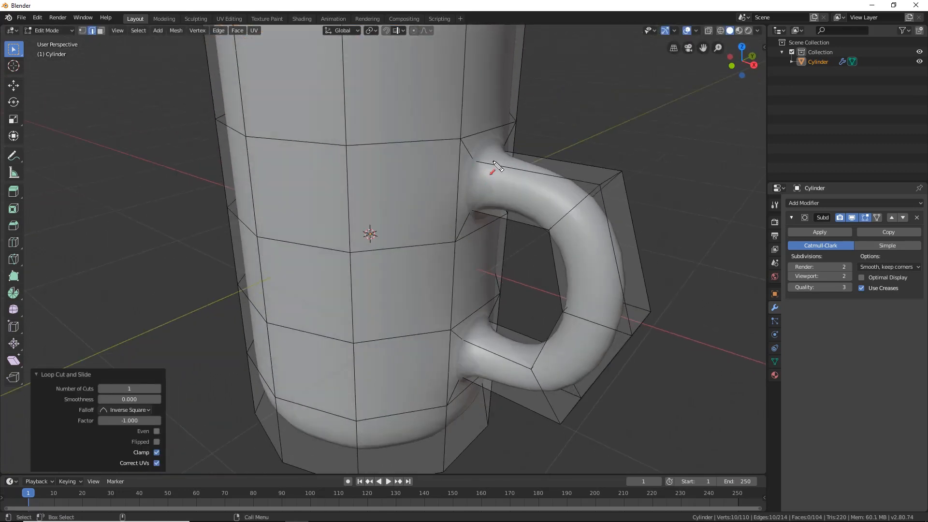
pyautogui.hotkey('ctrl', 'r')
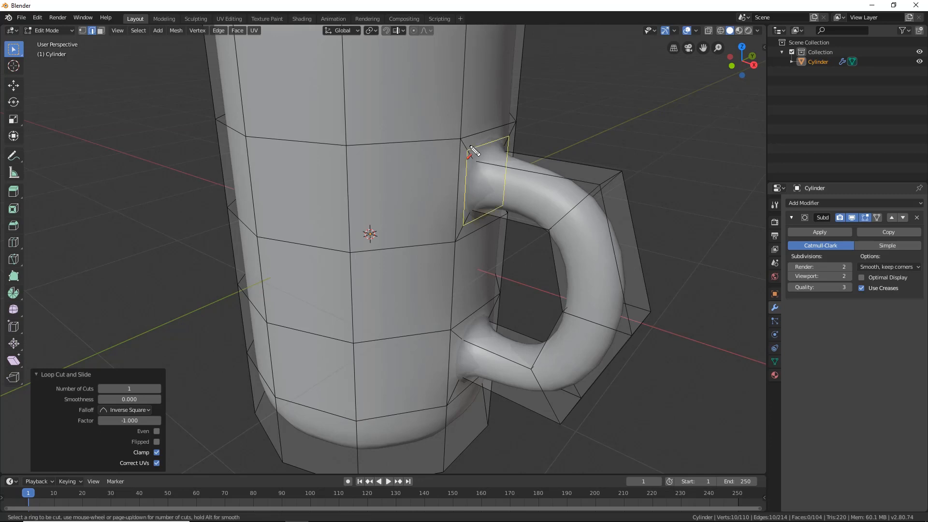
pyautogui.click(474, 156)
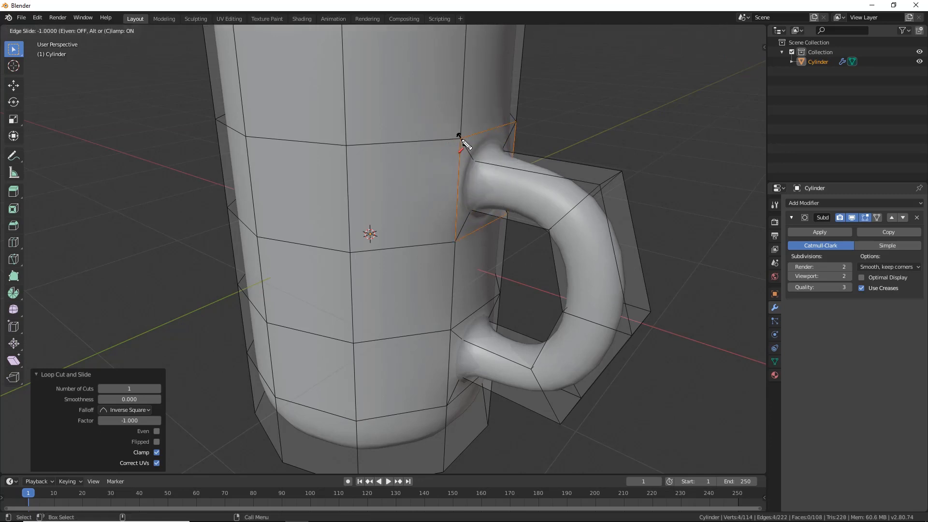
pyautogui.click(480, 165)
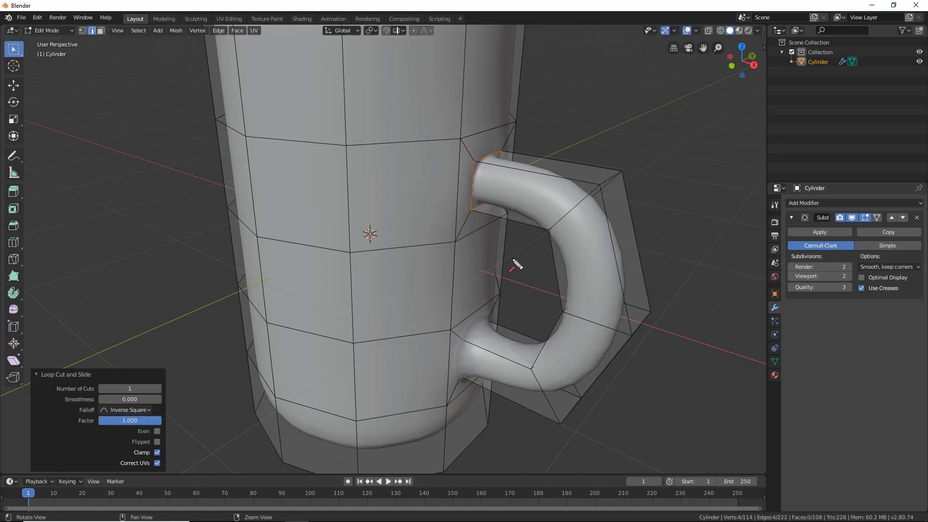
pyautogui.keyDown('shift'); pyautogui.moveTo(515, 270); pyautogui.dragTo(516, 252, button='middle'); pyautogui.keyUp('shift')
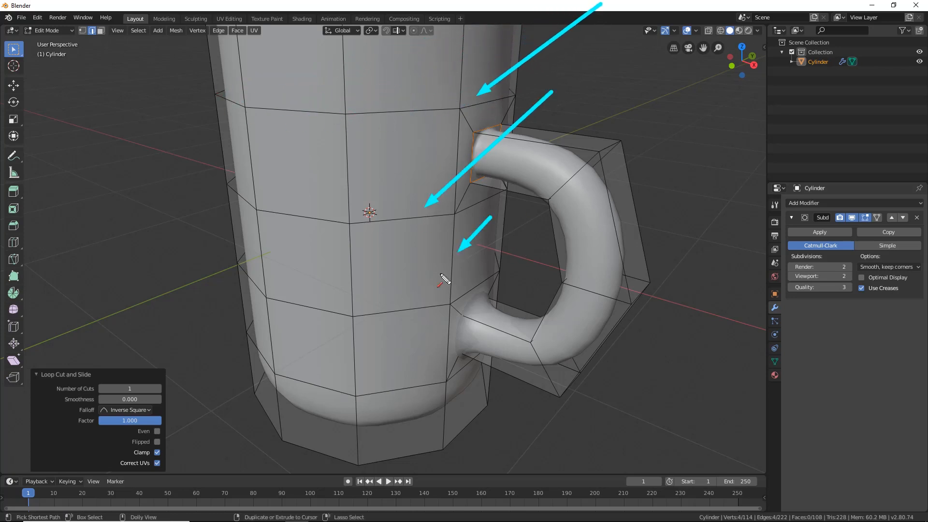
pyautogui.moveTo(437, 376); pyautogui.dragTo(427, 390)
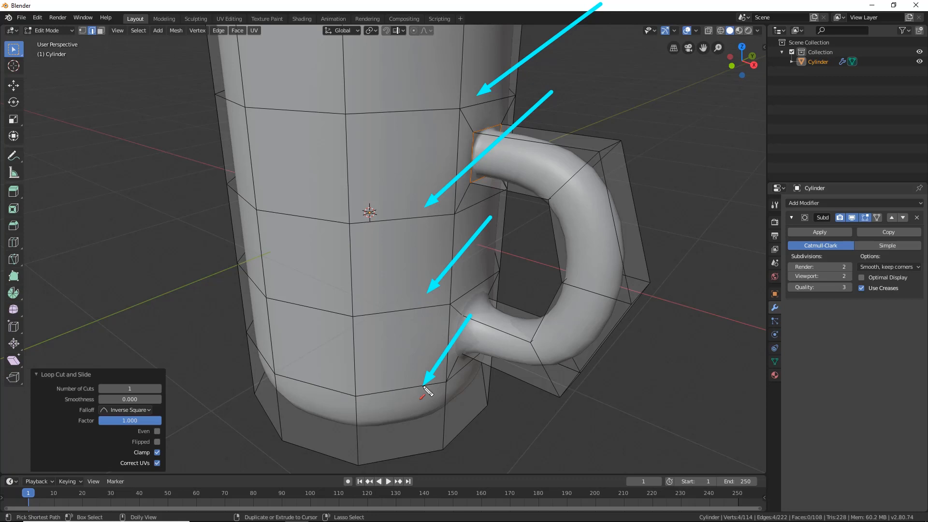
pyautogui.moveTo(597, 45)
pyautogui.mouseDown()
pyautogui.moveTo(486, 129)
pyautogui.moveTo(480, 176)
pyautogui.moveTo(487, 156)
pyautogui.mouseUp()
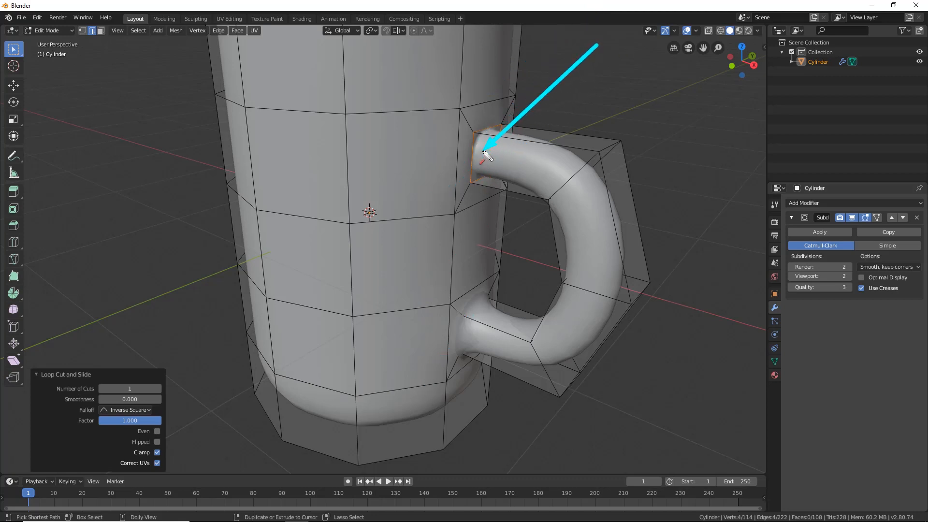
pyautogui.moveTo(523, 63); pyautogui.dragTo(492, 133)
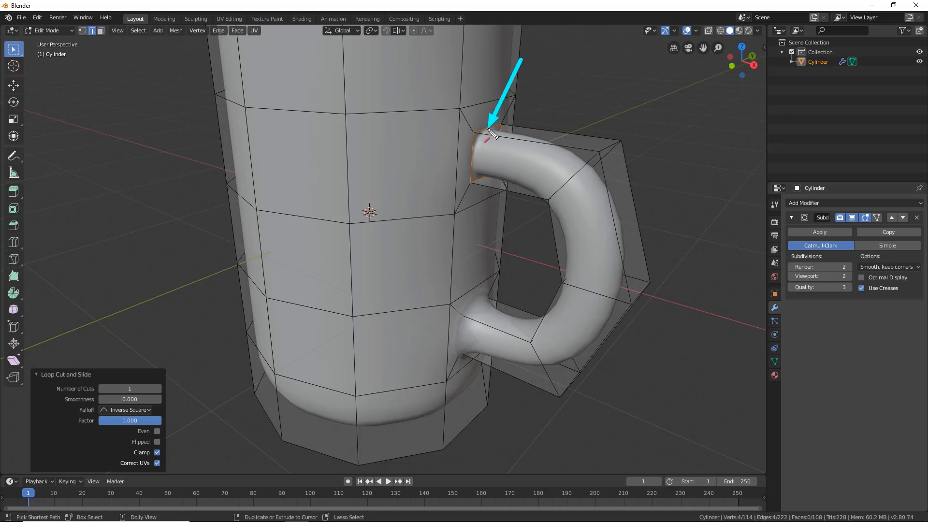
pyautogui.click(534, 213)
pyautogui.click(537, 254)
# Step: Add a loop cut where the handle's lower end meets the mug body, sliding it fully towards the handle (factor 1)
pyautogui.hotkey('ctrl', 'r')
pyautogui.click(463, 315)
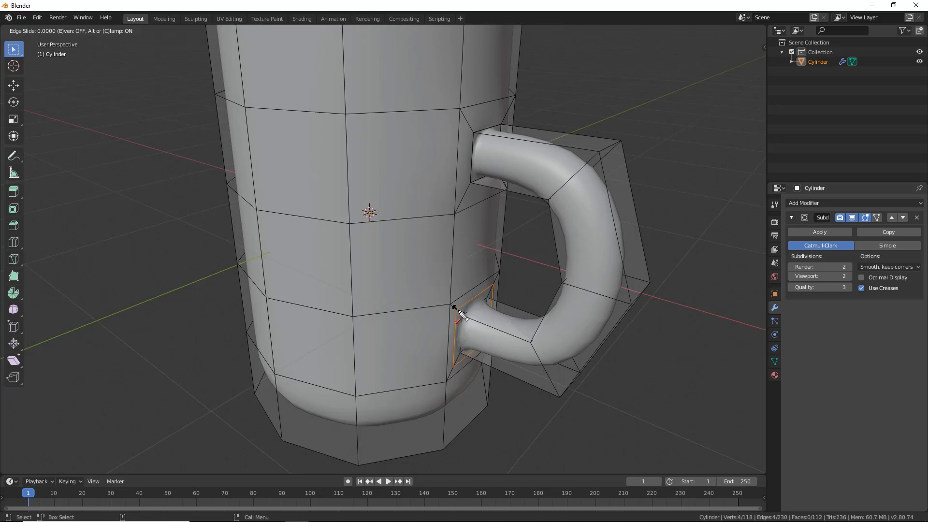
pyautogui.click(466, 325)
# Step: Add a loop cut around the lowest section of the outer wall and slide it down towards the base, factor about 0.57
pyautogui.moveTo(462, 327); pyautogui.dragTo(480, 314, button='middle')
pyautogui.hotkey('ctrl', 'r')
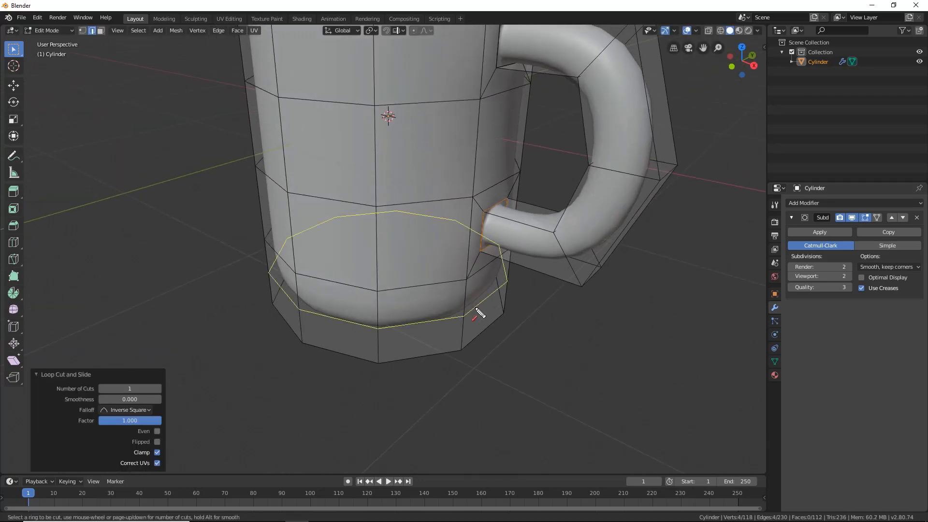
pyautogui.click(466, 317)
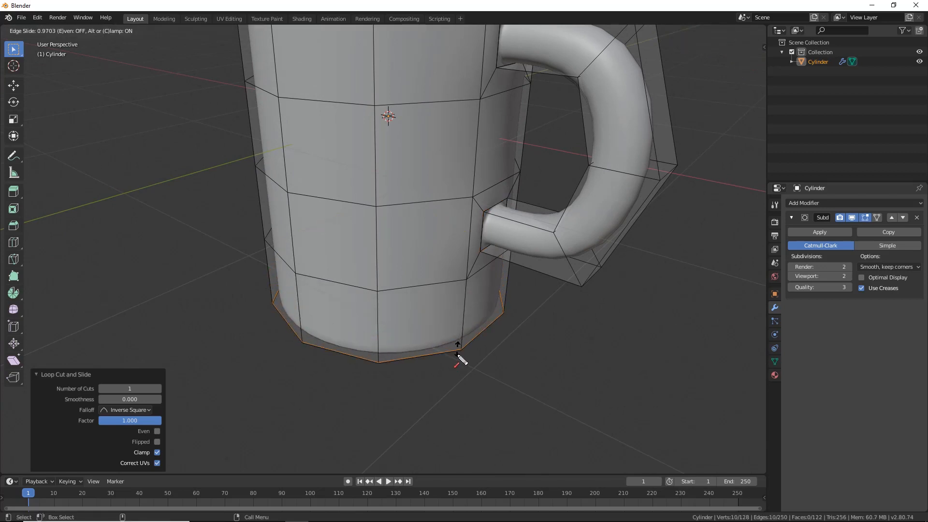
pyautogui.click(463, 341)
# Step: Add a loop cut around the mug's inner wall and slide it up towards the rim, factor about 0.93
pyautogui.keyDown('alt'); pyautogui.moveTo(425, 309); pyautogui.dragTo(409, 222); pyautogui.keyUp('alt')
pyautogui.keyDown('alt'); pyautogui.moveTo(365, 217); pyautogui.dragTo(347, 199, button='middle'); pyautogui.keyUp('alt')
pyautogui.hotkey('ctrl', 'r')
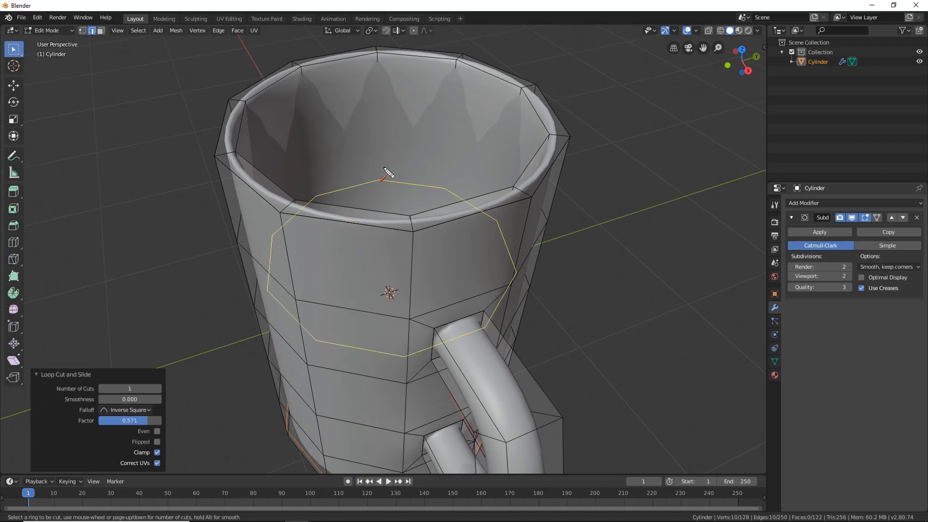
pyautogui.moveTo(386, 175); pyautogui.dragTo(383, 77)
# Step: Add another loop cut on the inner wall and slide it down to the mug's inner floor
pyautogui.moveTo(383, 77); pyautogui.dragTo(426, 175, button='middle')
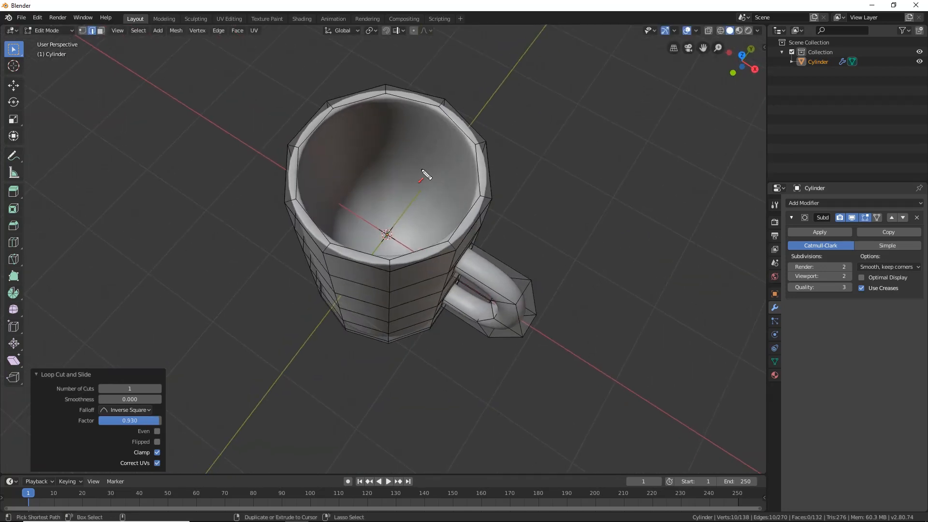
pyautogui.hotkey('ctrl', 'r')
pyautogui.click(408, 154)
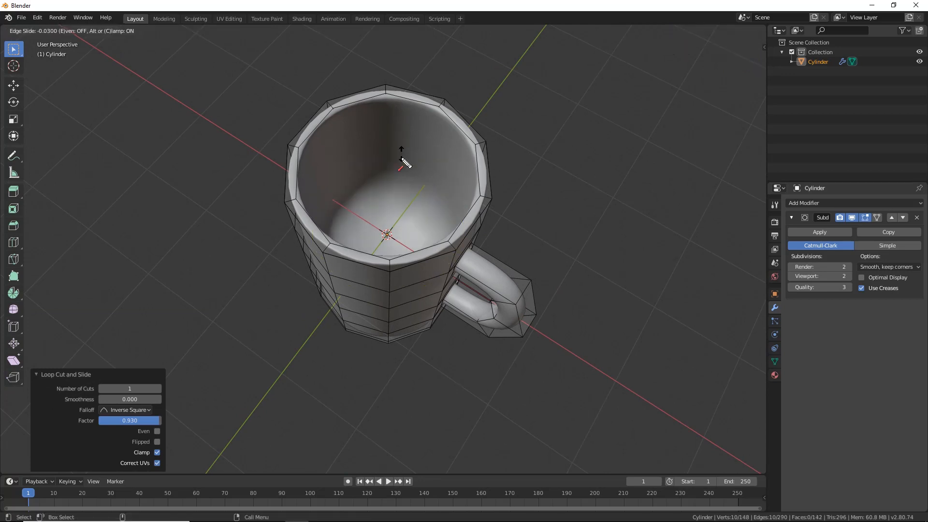
pyautogui.click(395, 215)
# Step: Return to Object Mode and inspect the mug's rim, base and handle joints
pyautogui.moveTo(398, 219); pyautogui.dragTo(382, 275, button='middle')
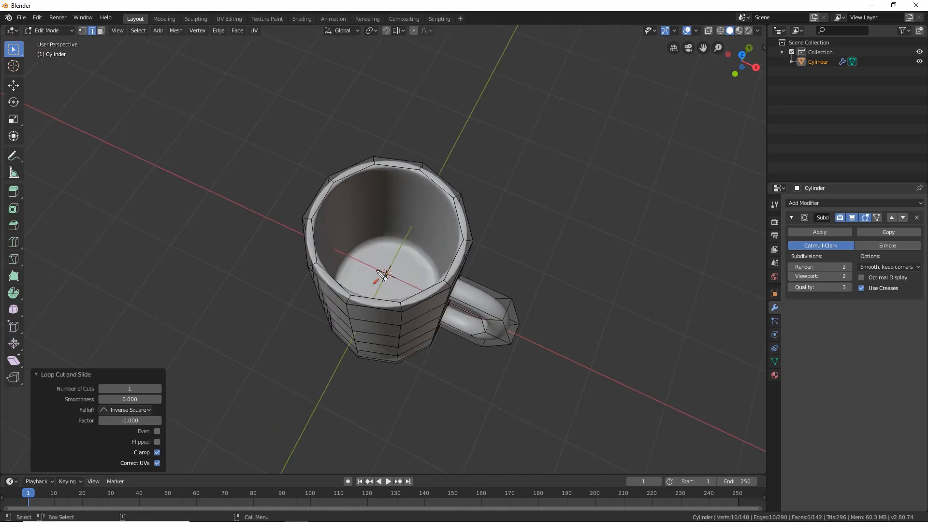
pyautogui.moveTo(379, 273); pyautogui.dragTo(427, 212, button='middle')
pyautogui.press('Tab')
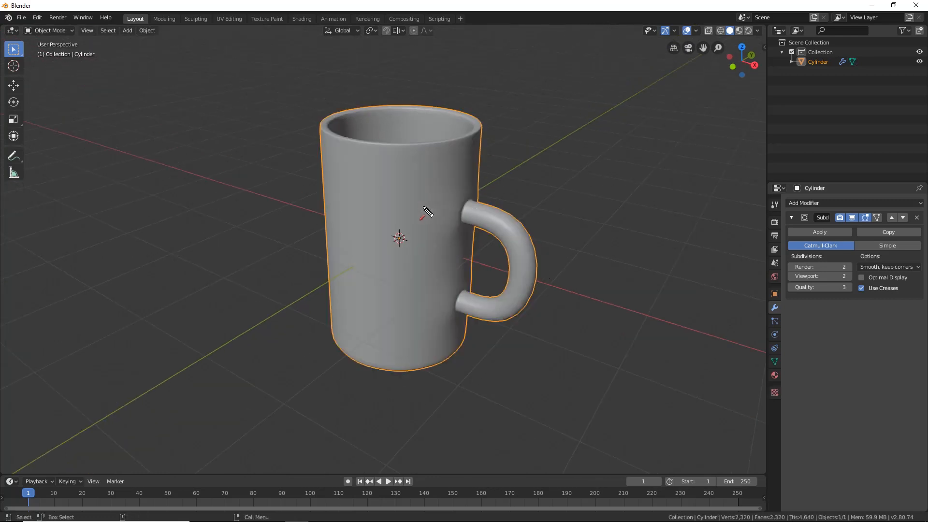
pyautogui.moveTo(427, 183); pyautogui.dragTo(421, 208, button='middle')
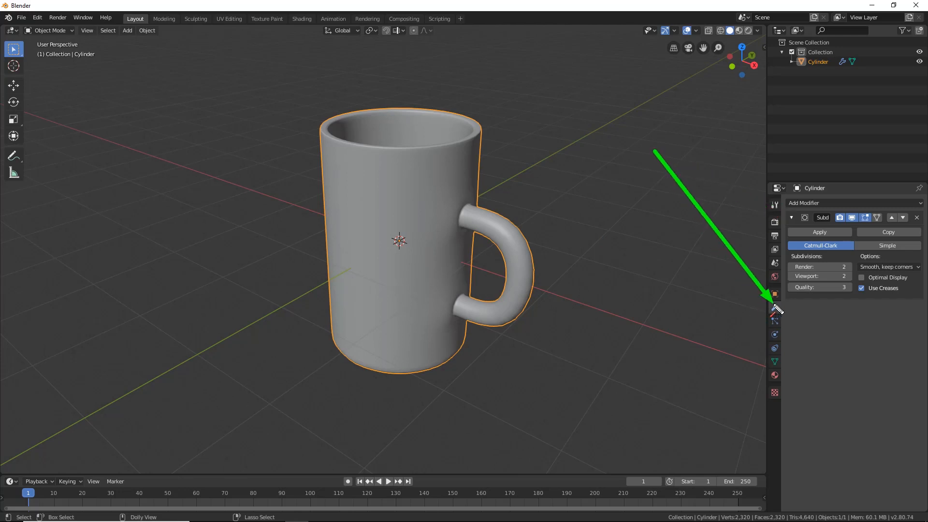
# Step: Add a Simple Deform modifier to the mug
pyautogui.click(804, 204)
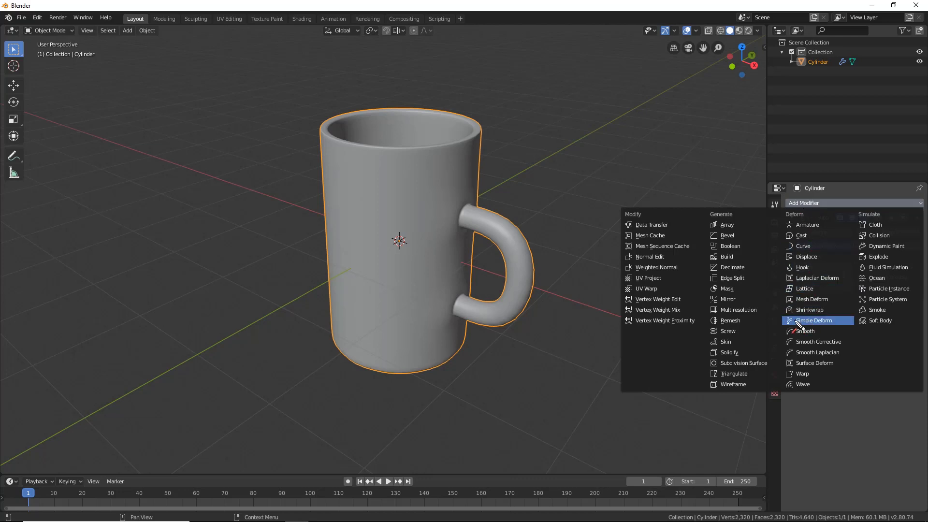
pyautogui.click(816, 320)
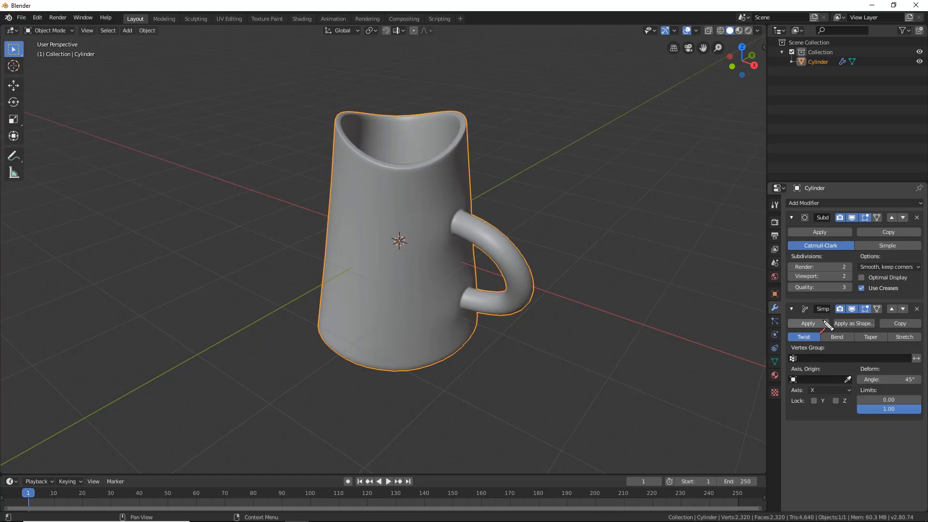
pyautogui.moveTo(379, 191); pyautogui.dragTo(381, 251, button='middle')
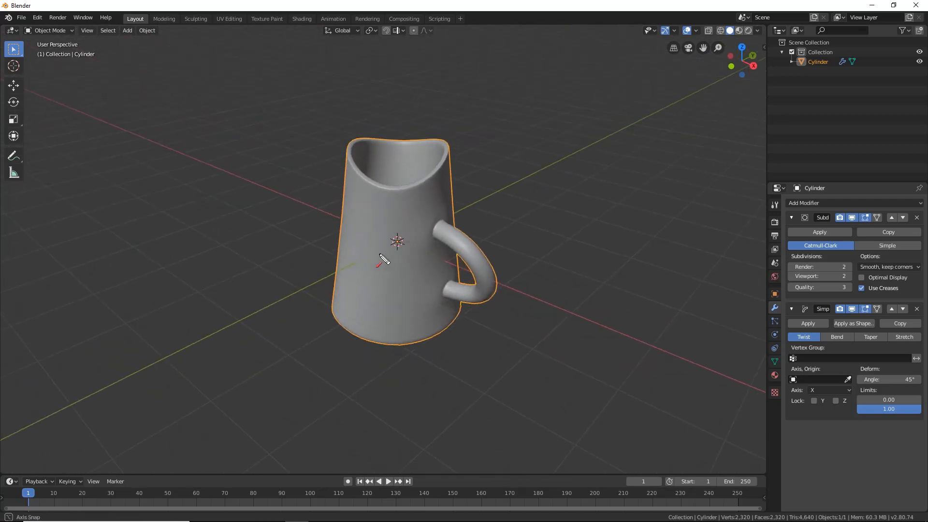
# Step: Collapse the settings of both modifiers and widen the properties area to show their full names
pyautogui.click(791, 218)
pyautogui.click(792, 234)
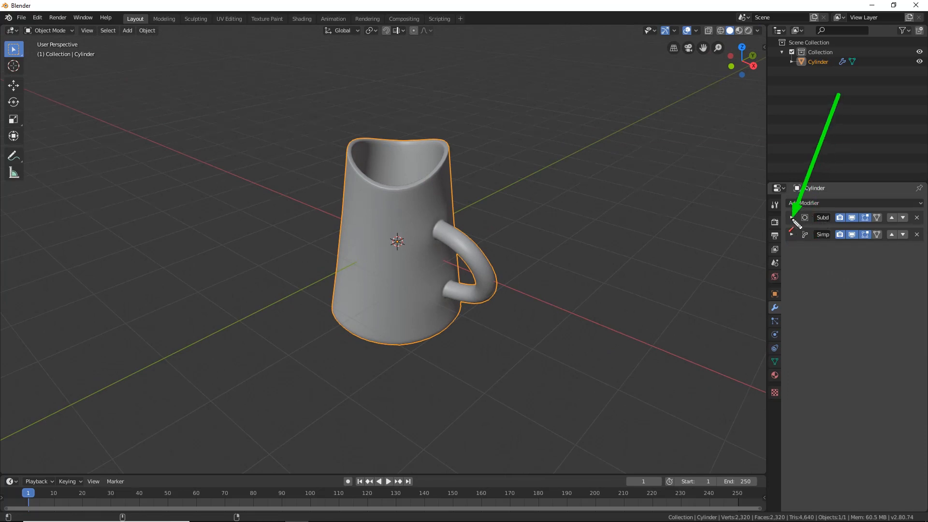
pyautogui.moveTo(767, 217); pyautogui.dragTo(689, 217)
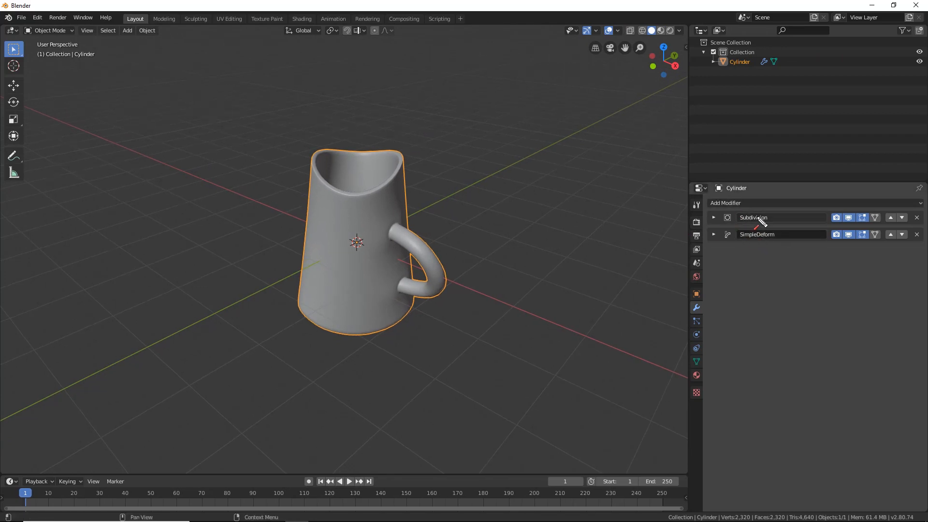
# Step: Expand the SimpleDeform settings and set the deformation mode to Taper, after trying Bend, Stretch and Twist
pyautogui.click(715, 235)
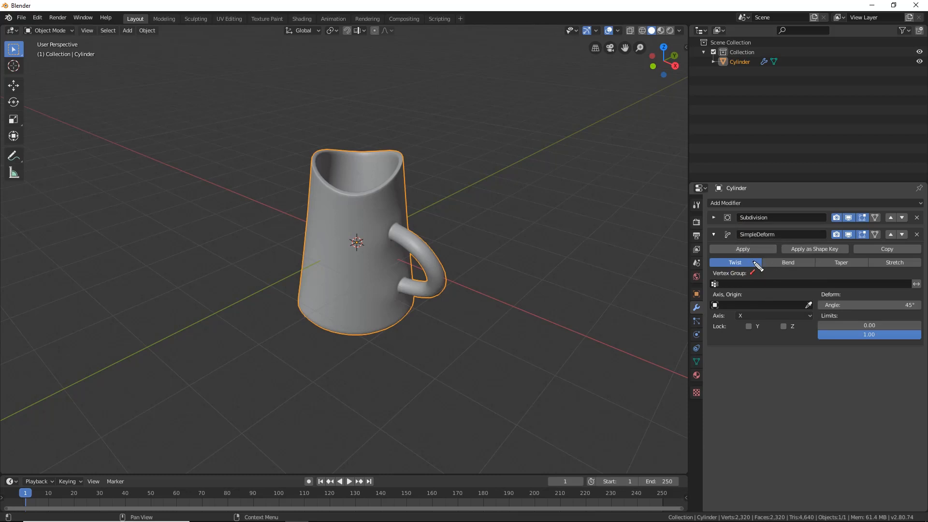
pyautogui.click(768, 265)
pyautogui.click(841, 263)
pyautogui.click(893, 263)
pyautogui.click(735, 263)
pyautogui.click(779, 264)
pyautogui.click(845, 265)
pyautogui.click(895, 265)
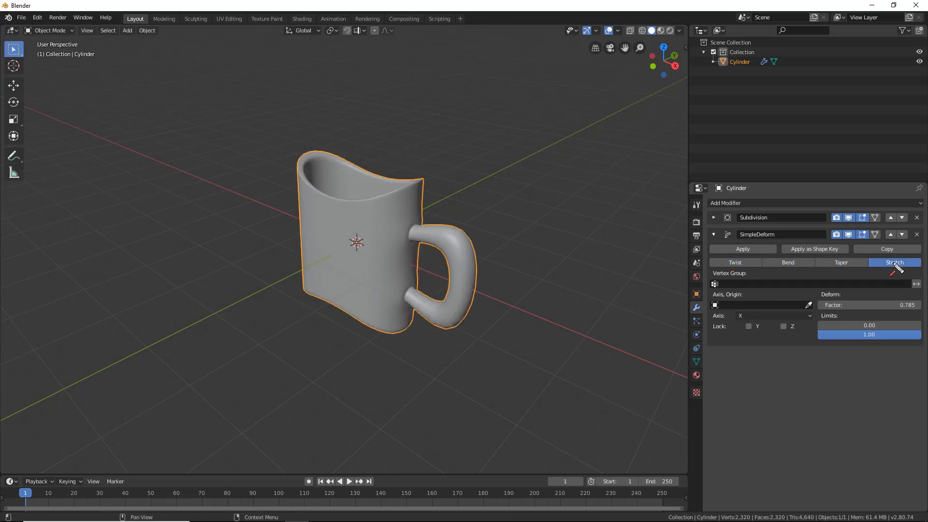
pyautogui.click(841, 263)
# Step: Set the taper's deformation axis to Z
pyautogui.moveTo(460, 261); pyautogui.dragTo(413, 217, button='middle')
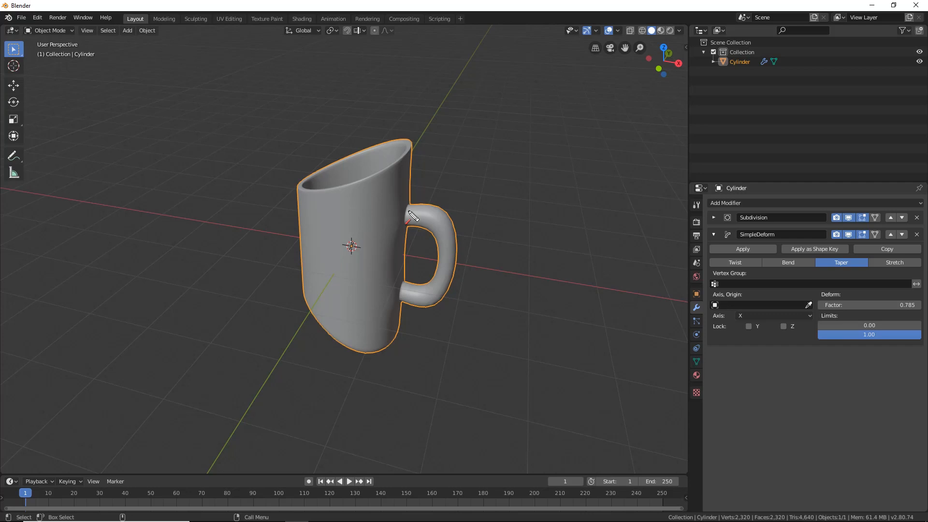
pyautogui.moveTo(358, 202); pyautogui.dragTo(384, 273, button='middle')
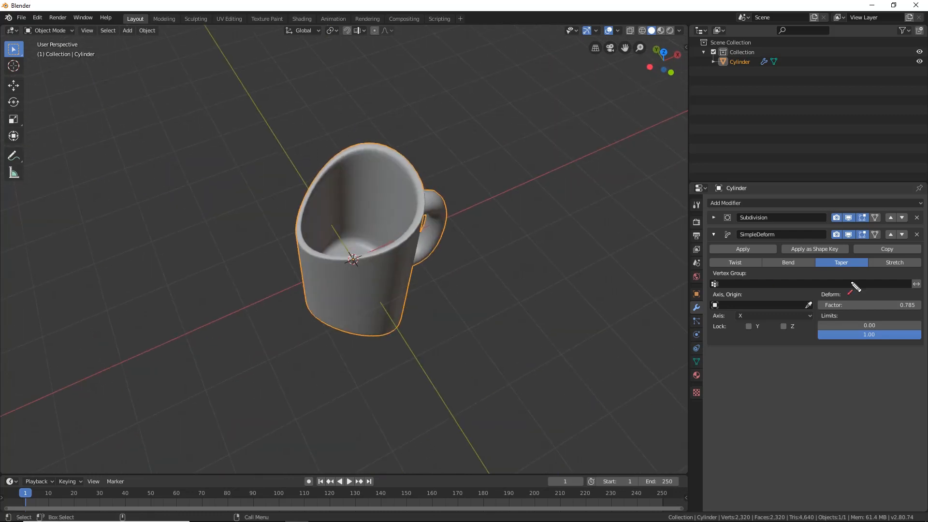
pyautogui.moveTo(753, 411); pyautogui.dragTo(836, 275)
pyautogui.moveTo(754, 401)
pyautogui.mouseDown()
pyautogui.moveTo(736, 271)
pyautogui.moveTo(721, 321)
pyautogui.moveTo(748, 321)
pyautogui.mouseUp()
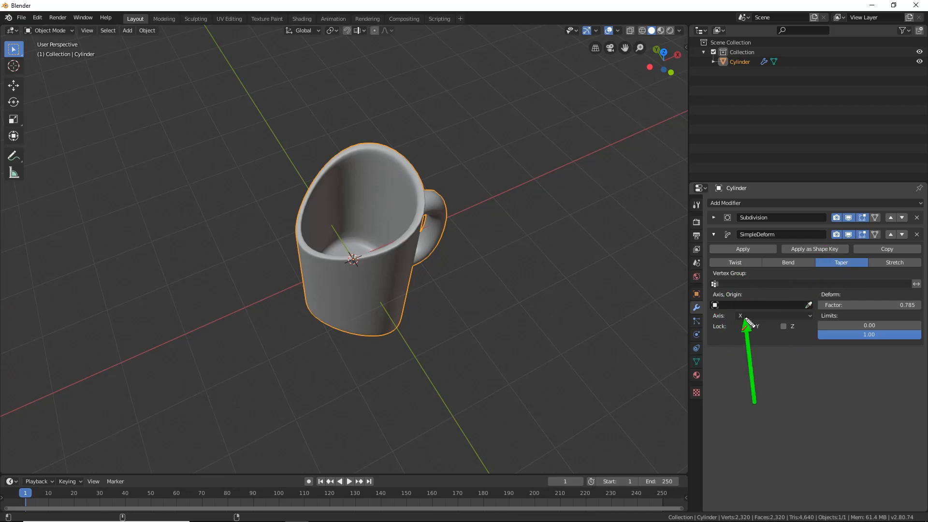
pyautogui.click(754, 315)
pyautogui.click(754, 337)
pyautogui.moveTo(339, 251)
pyautogui.mouseDown(button='middle')
pyautogui.moveTo(317, 244)
pyautogui.moveTo(332, 246)
pyautogui.mouseUp(button='middle')
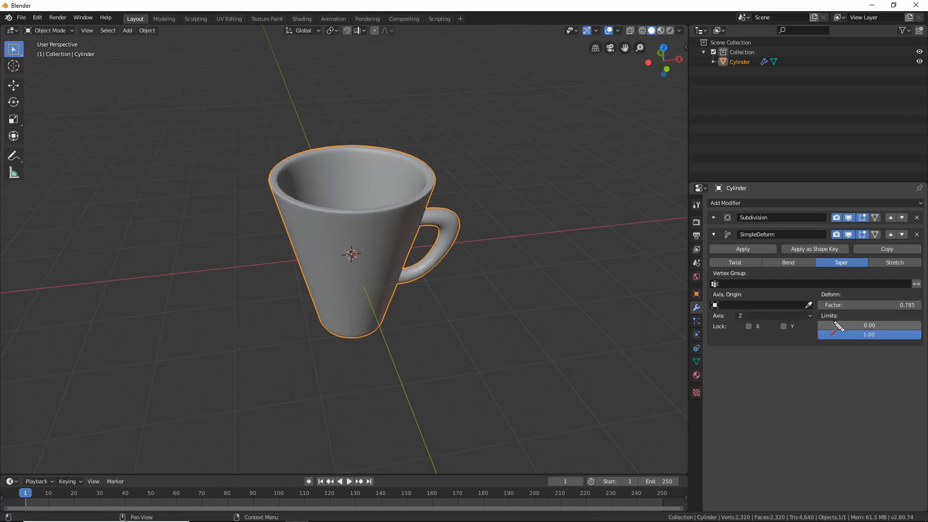
# Step: Set the taper factor to 0.2, after trying a value of about 0.325
pyautogui.moveTo(870, 309)
pyautogui.mouseDown()
pyautogui.moveTo(828, 304)
pyautogui.moveTo(890, 306)
pyautogui.moveTo(765, 309)
pyautogui.moveTo(862, 308)
pyautogui.mouseUp()
pyautogui.moveTo(861, 308); pyautogui.dragTo(865, 307)
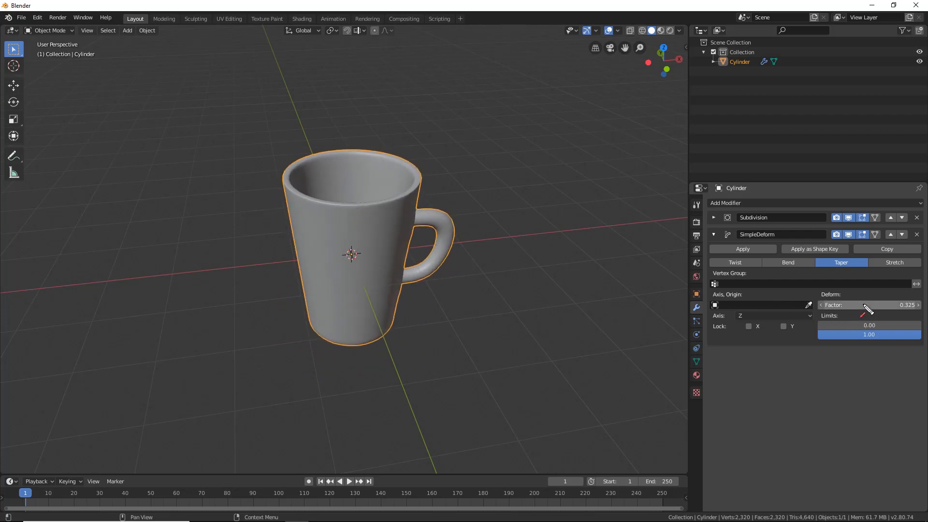
pyautogui.click(867, 309)
pyautogui.hotkey('ctrl', 'a')
pyautogui.write('0.2')
pyautogui.press('Return')
# Step: Inspect the tapered mug from several sides and deselect it
pyautogui.moveTo(346, 208); pyautogui.dragTo(382, 222, button='middle')
pyautogui.moveTo(425, 244); pyautogui.dragTo(516, 287, button='middle')
pyautogui.rightClick(338, 250)
pyautogui.moveTo(400, 179); pyautogui.dragTo(357, 243, button='middle')
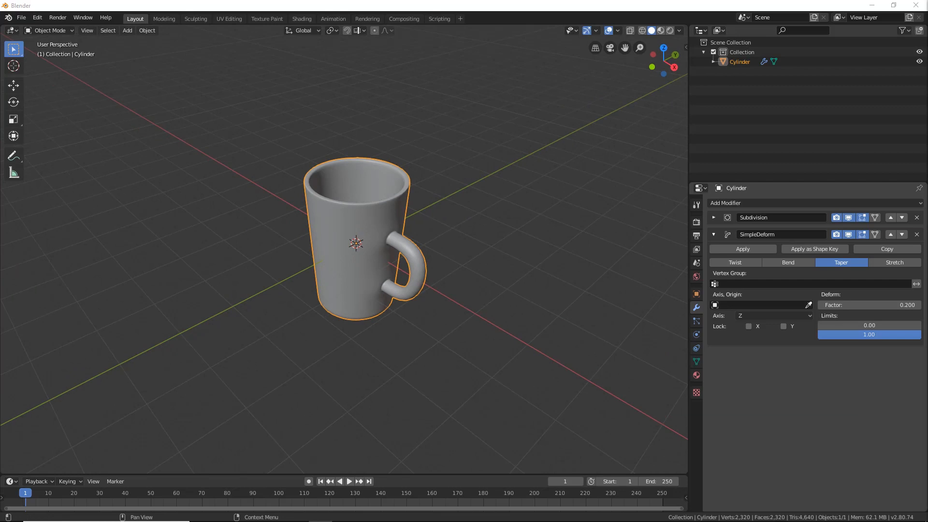
pyautogui.click(459, 213)
pyautogui.scroll(3, 383, 218)
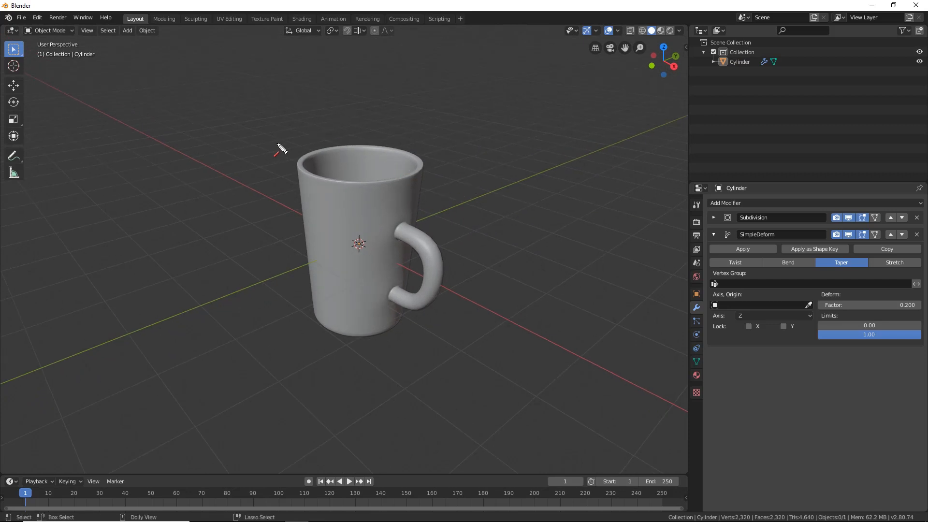
pyautogui.moveTo(300, 125); pyautogui.dragTo(301, 27)
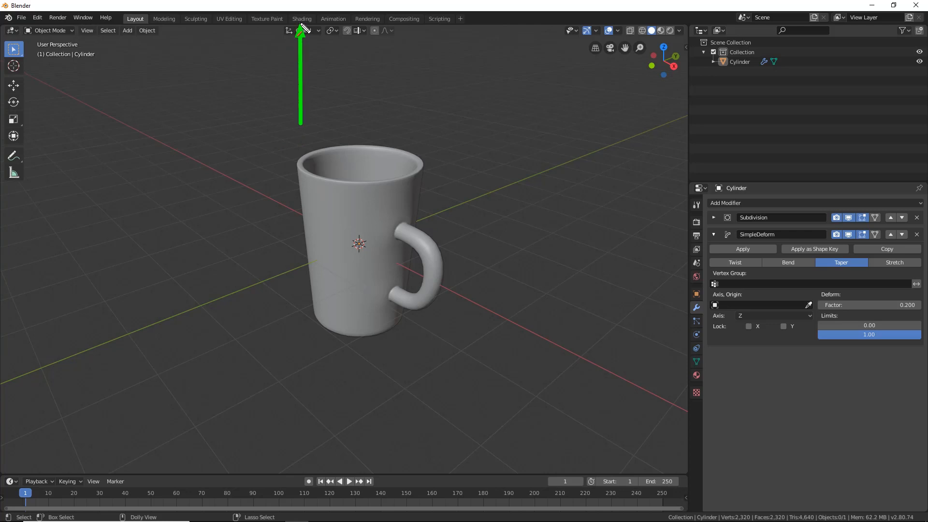
# Step: Switch to the Shading workspace and select the mug
pyautogui.click(302, 19)
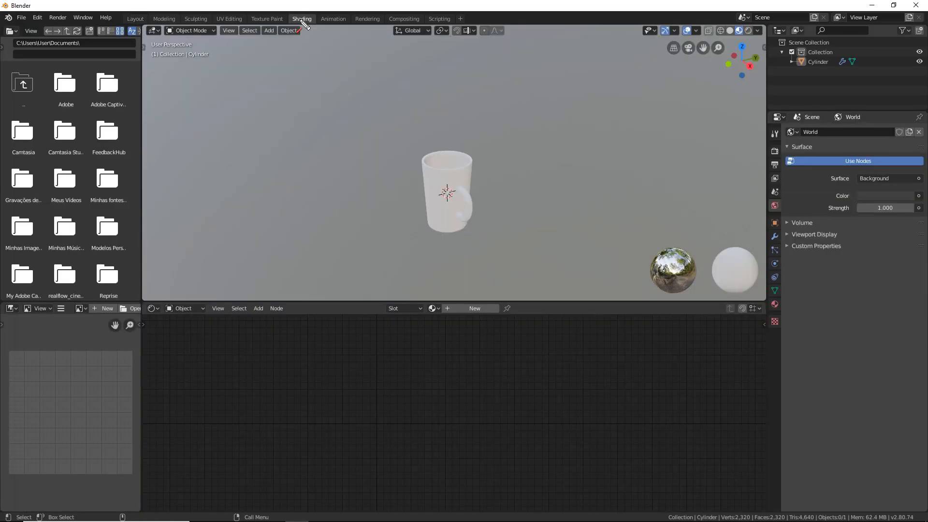
pyautogui.moveTo(472, 192); pyautogui.dragTo(441, 180, button='middle')
pyautogui.scroll(4, 441, 193)
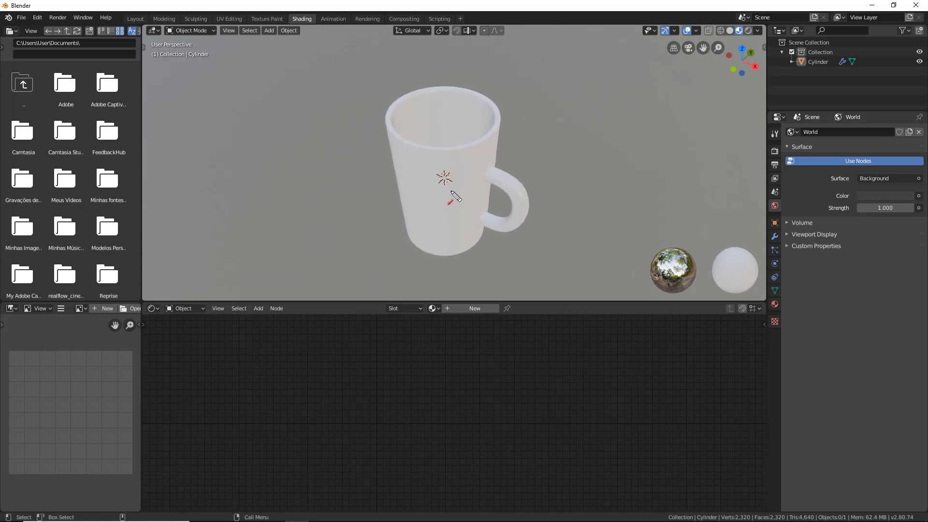
pyautogui.click(482, 162)
# Step: Create a new Principled BSDF material for the mug and slightly enlarge the 3D viewport above the node editor
pyautogui.moveTo(648, 382); pyautogui.dragTo(773, 310)
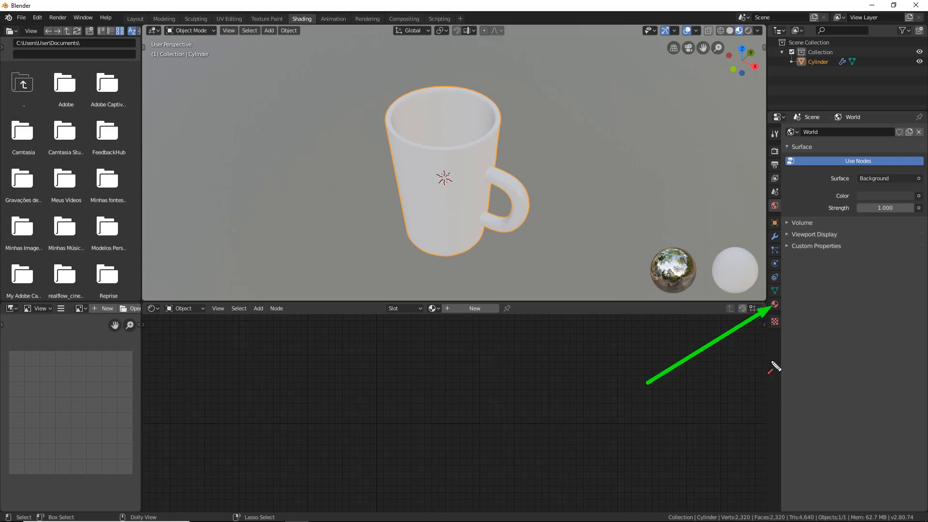
pyautogui.moveTo(834, 146)
pyautogui.mouseDown()
pyautogui.moveTo(781, 209)
pyautogui.moveTo(781, 312)
pyautogui.mouseUp()
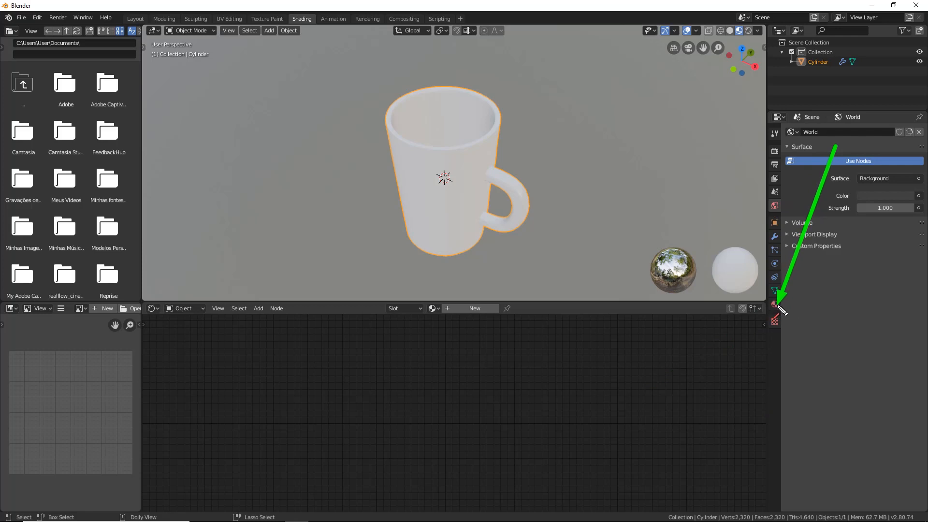
pyautogui.click(776, 304)
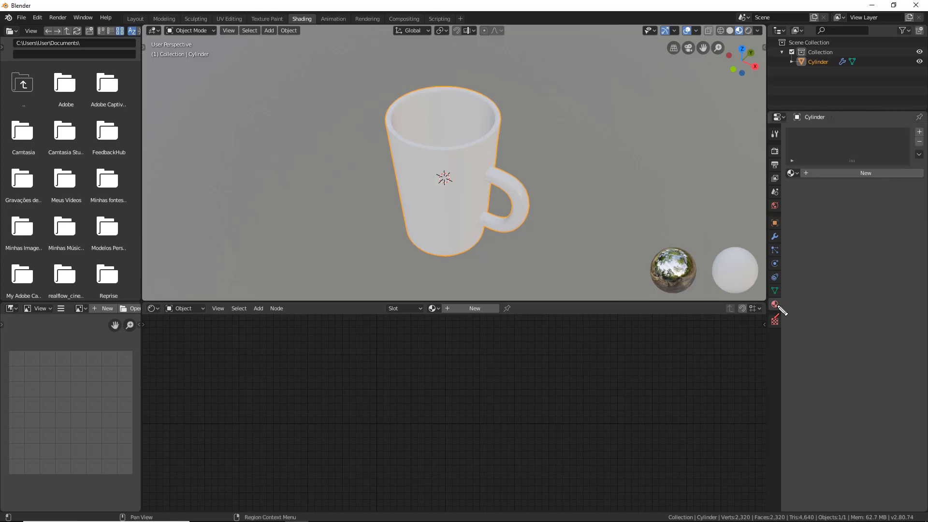
pyautogui.click(815, 174)
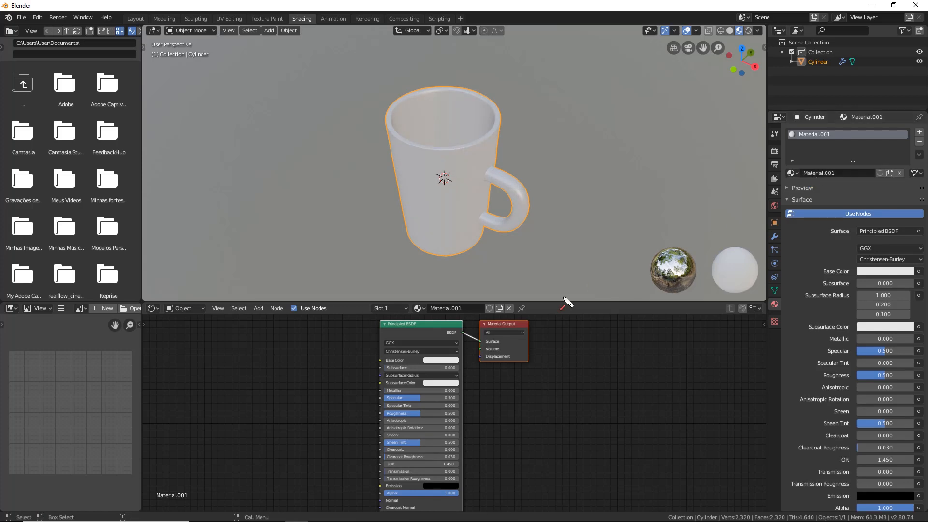
pyautogui.moveTo(548, 303); pyautogui.dragTo(550, 310)
# Step: Darken the base color of the mug's material to a near-black grey
pyautogui.moveTo(693, 364)
pyautogui.mouseDown()
pyautogui.moveTo(472, 432)
pyautogui.moveTo(485, 332)
pyautogui.moveTo(468, 449)
pyautogui.moveTo(489, 413)
pyautogui.mouseUp()
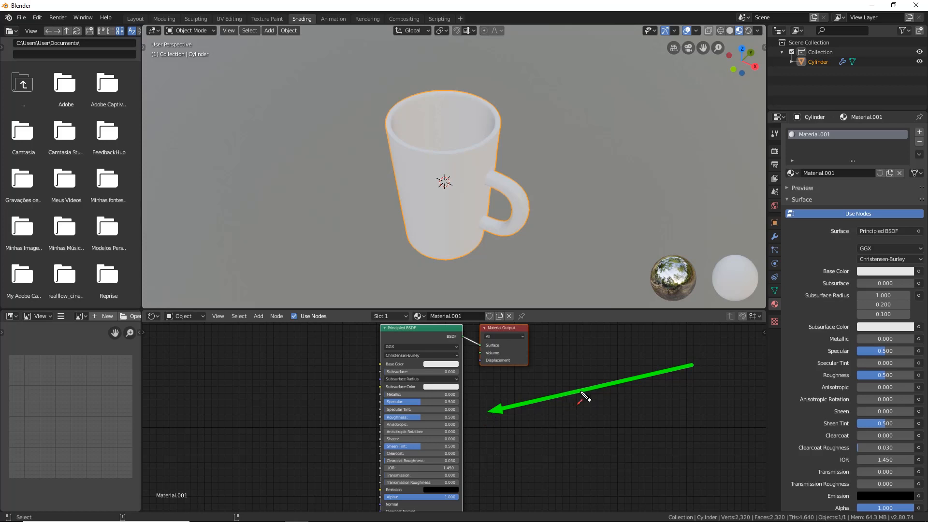
pyautogui.moveTo(744, 221)
pyautogui.mouseDown()
pyautogui.moveTo(813, 136)
pyautogui.moveTo(848, 352)
pyautogui.moveTo(873, 251)
pyautogui.moveTo(872, 263)
pyautogui.moveTo(855, 215)
pyautogui.moveTo(838, 235)
pyautogui.moveTo(843, 266)
pyautogui.moveTo(868, 275)
pyautogui.mouseUp()
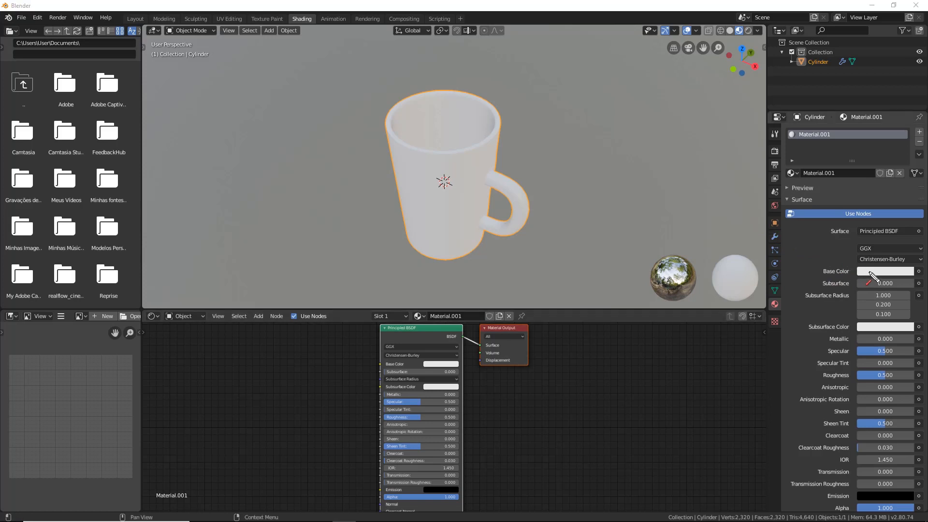
pyautogui.click(872, 273)
pyautogui.moveTo(903, 163); pyautogui.dragTo(910, 198)
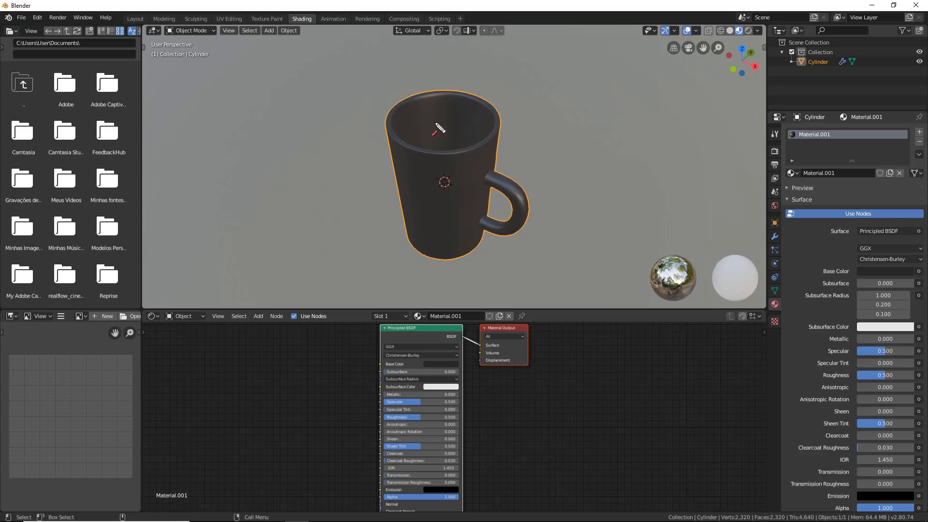
# Step: Enter edit mode on the mug, change to face selection and select one face of the inner wall
pyautogui.press('Tab')
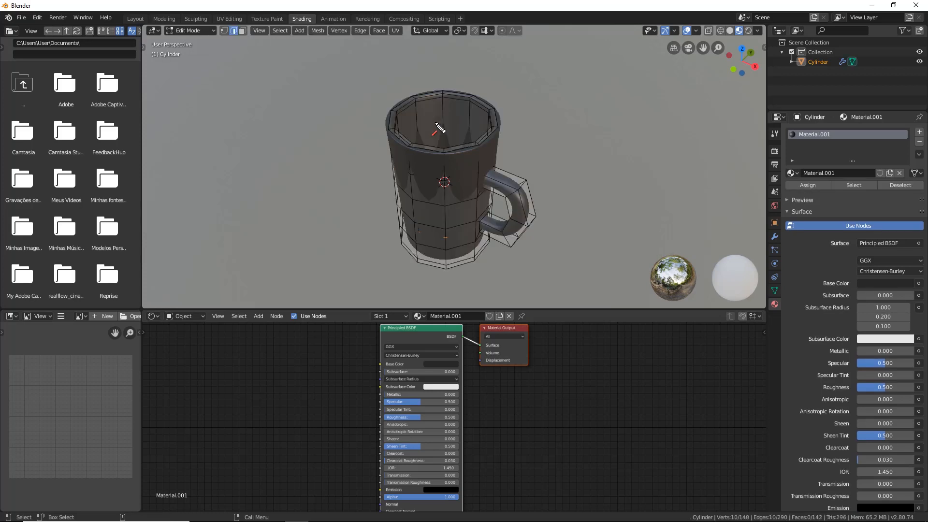
pyautogui.moveTo(463, 152)
pyautogui.mouseDown(button='middle')
pyautogui.moveTo(449, 166)
pyautogui.moveTo(472, 140)
pyautogui.mouseUp(button='middle')
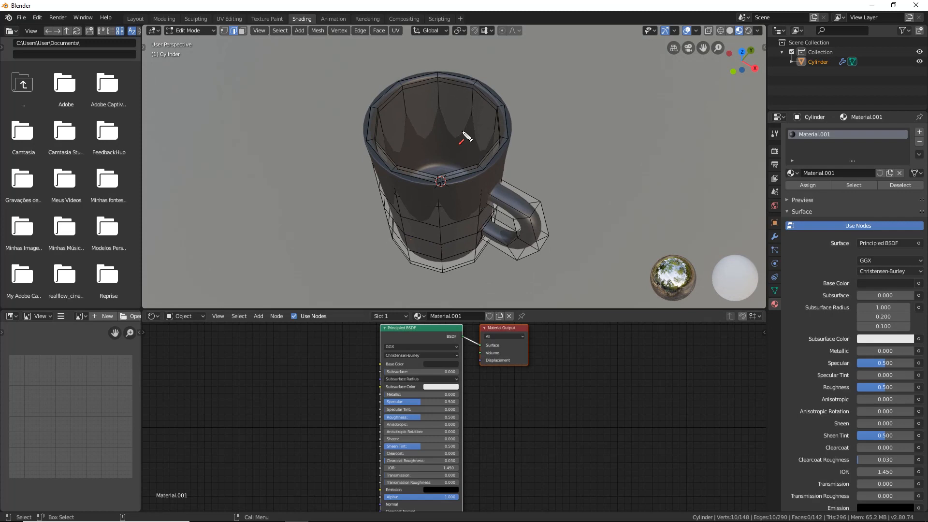
pyautogui.scroll(2, 490, 130)
pyautogui.scroll(2, 489, 130)
pyautogui.press('3')
pyautogui.scroll(-2, 475, 141)
pyautogui.click(421, 115)
pyautogui.click(452, 108)
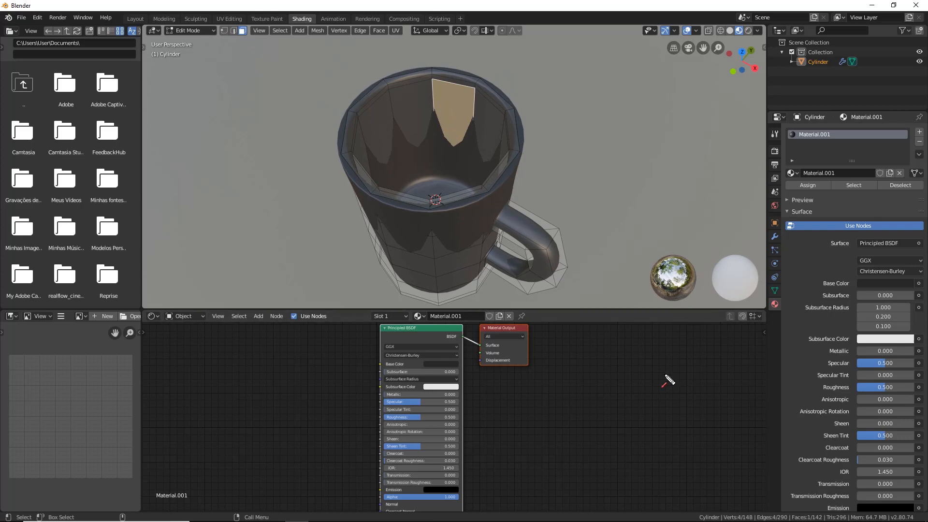
# Step: Turn off the edit-mode display of the SimpleDeform and Subdivision modifiers
pyautogui.click(774, 236)
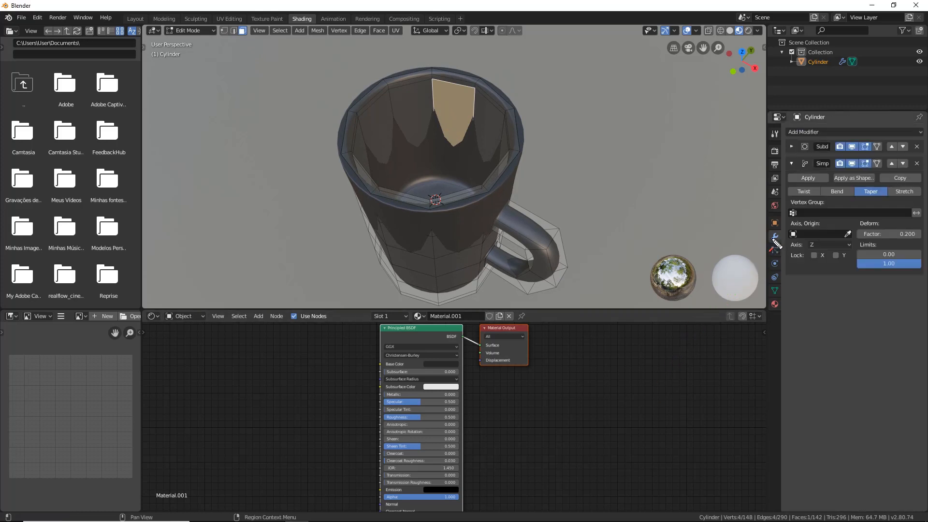
pyautogui.click(865, 163)
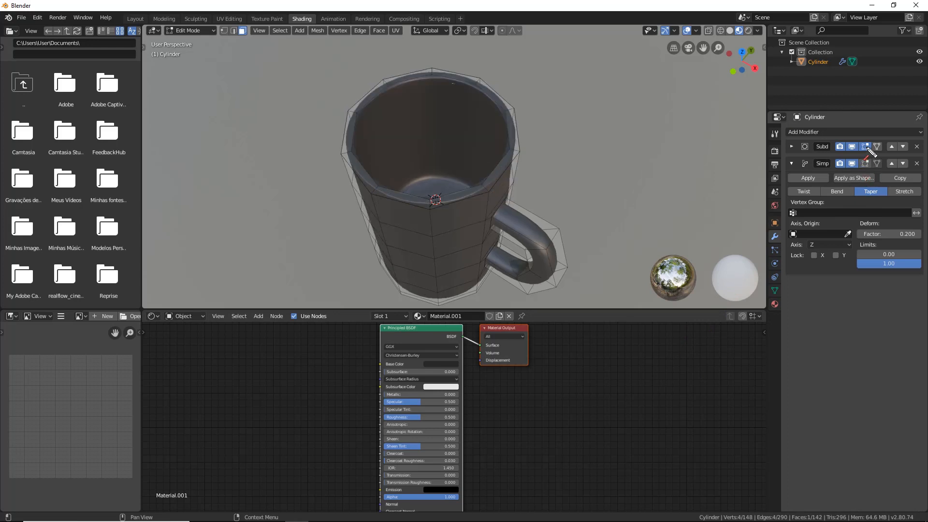
pyautogui.click(866, 148)
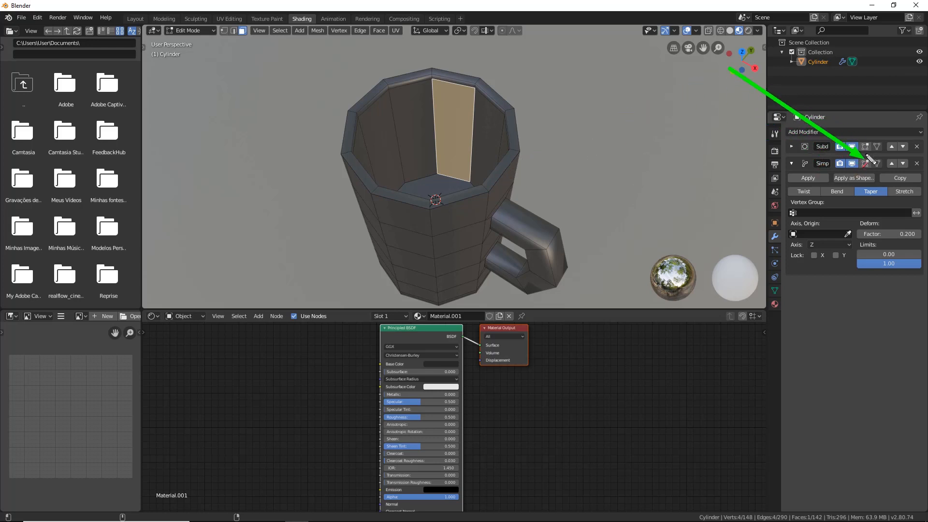
# Step: Select the full ring of faces on the mug's inner wall together with the inside bottom face
pyautogui.keyDown('alt'); pyautogui.click(410, 159); pyautogui.keyUp('alt')
pyautogui.moveTo(435, 193); pyautogui.dragTo(429, 158, button='middle')
pyautogui.keyDown('shift'); pyautogui.click(495, 175); pyautogui.keyUp('shift')
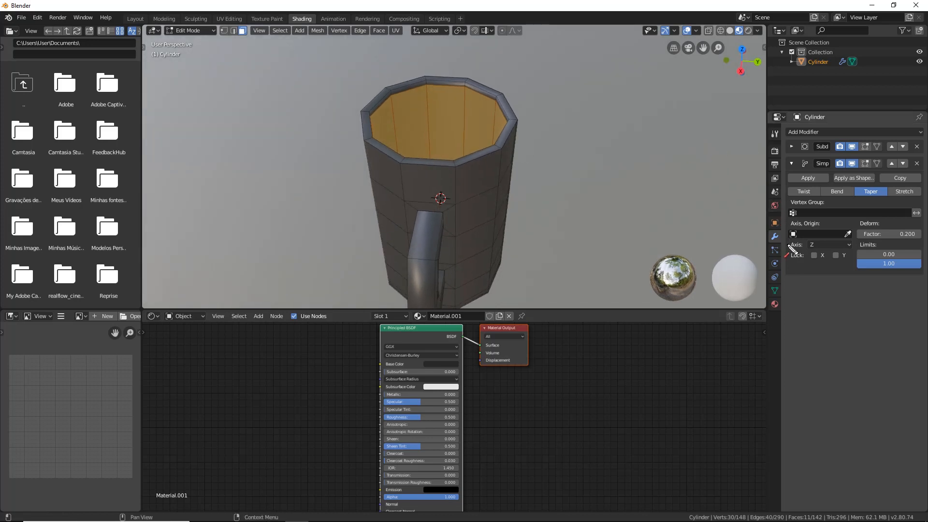
# Step: Add a second material slot to the mug and create a new white material in it
pyautogui.click(775, 305)
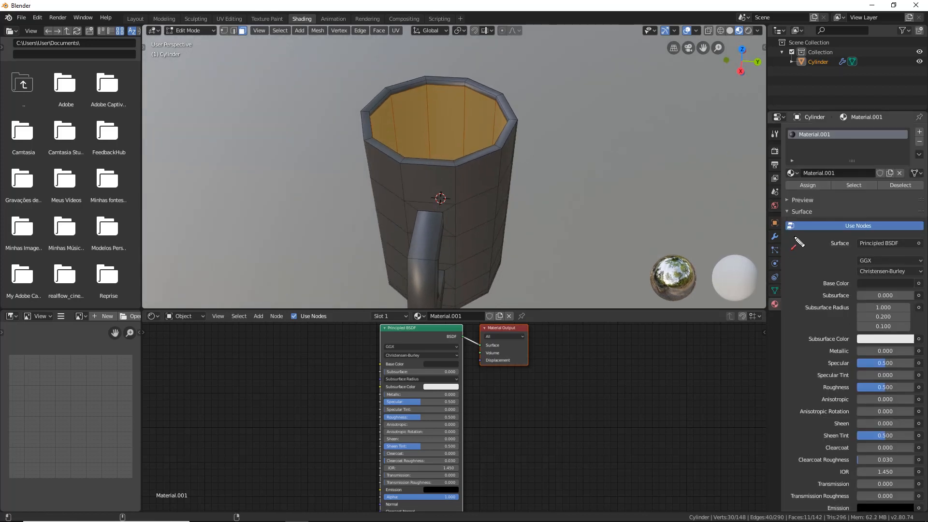
pyautogui.click(918, 133)
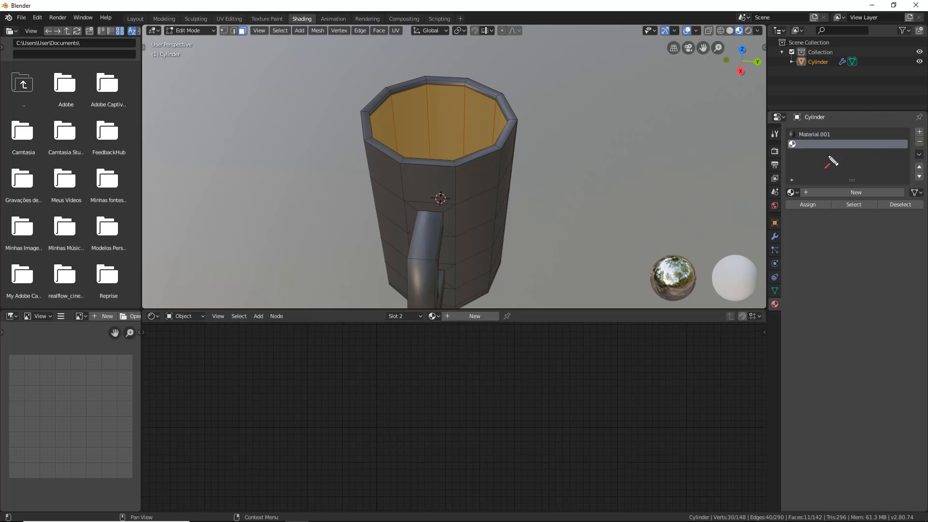
pyautogui.click(814, 134)
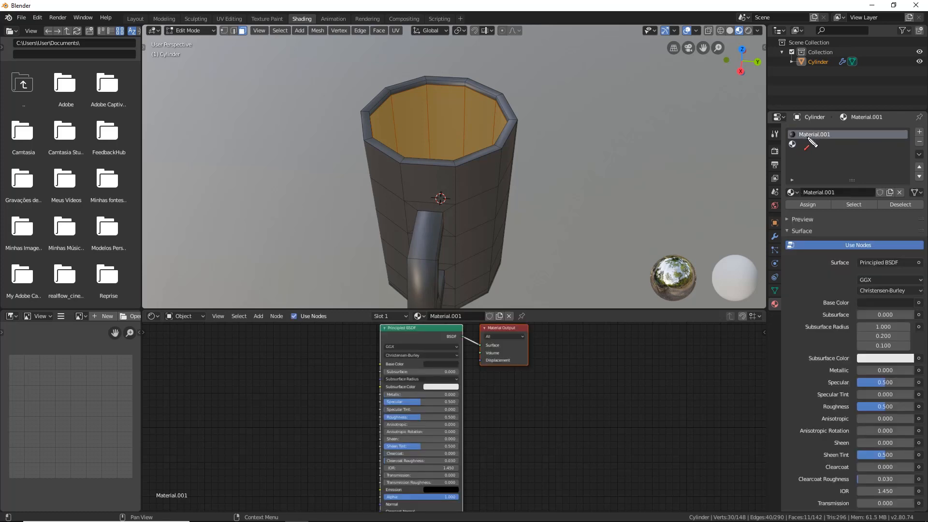
pyautogui.click(810, 144)
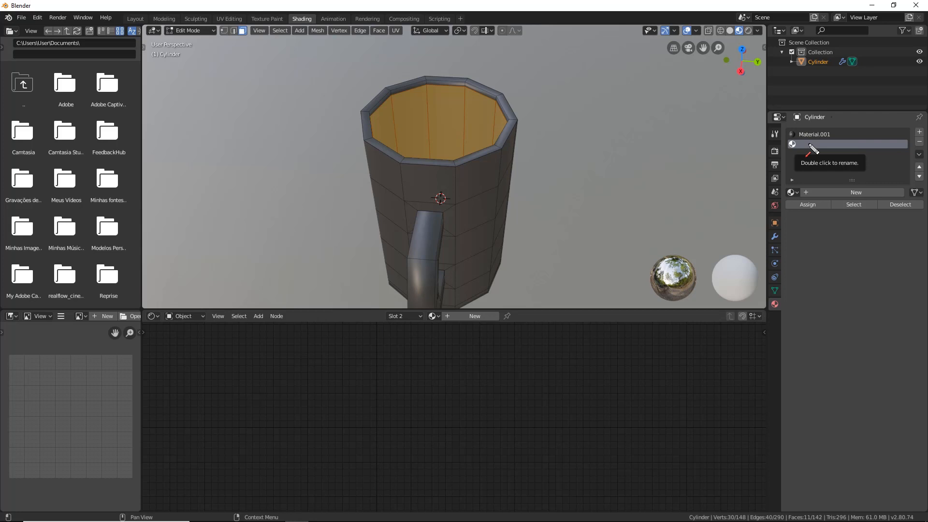
pyautogui.click(833, 192)
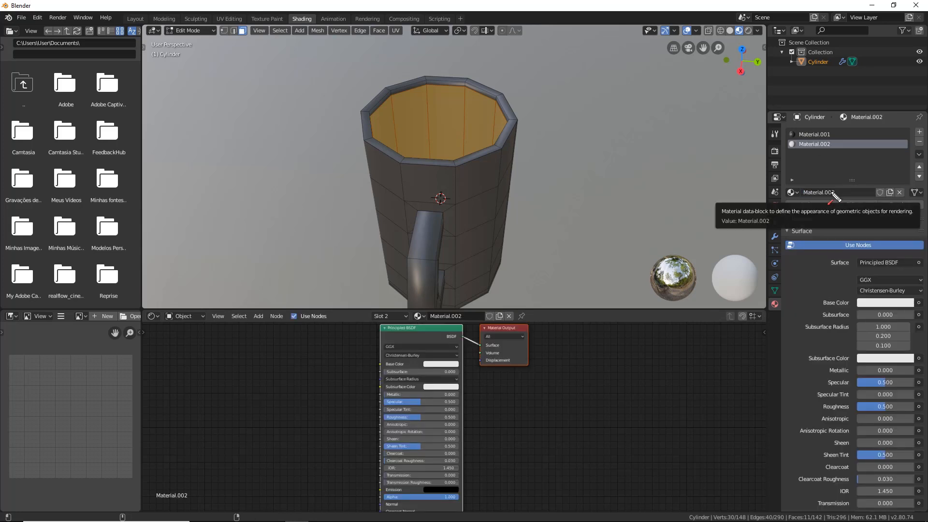
pyautogui.moveTo(870, 60); pyautogui.dragTo(798, 140)
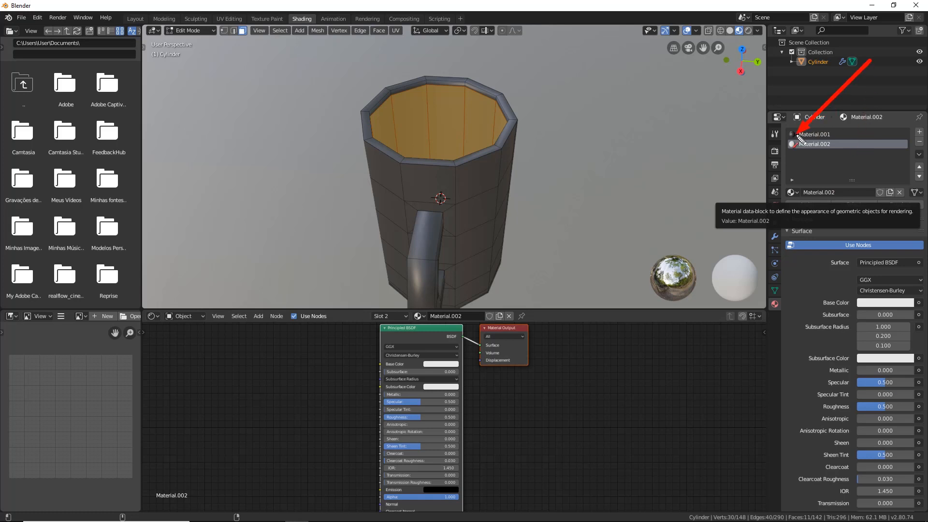
pyautogui.moveTo(748, 259); pyautogui.dragTo(795, 151)
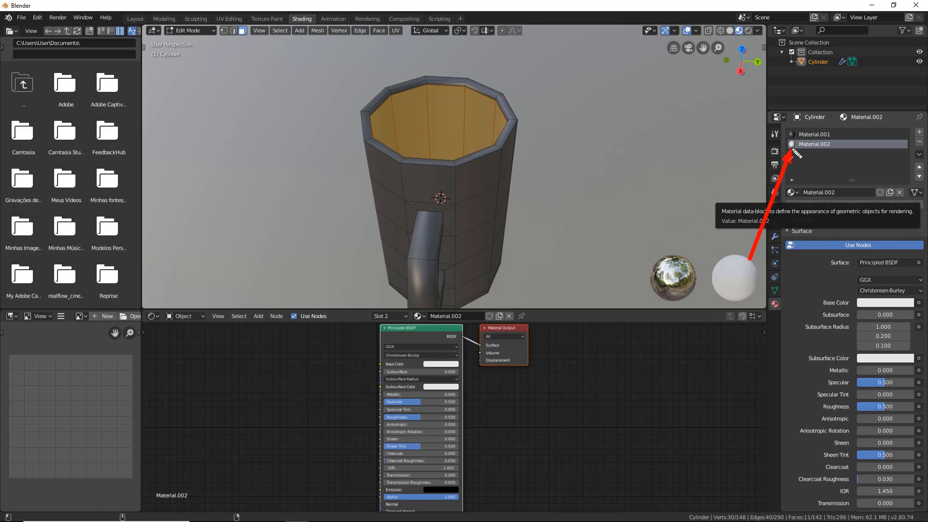
pyautogui.moveTo(795, 151)
pyautogui.mouseDown()
pyautogui.moveTo(821, 160)
pyautogui.moveTo(807, 154)
pyautogui.moveTo(729, 42)
pyautogui.moveTo(449, 120)
pyautogui.moveTo(451, 130)
pyautogui.moveTo(557, 103)
pyautogui.moveTo(841, 122)
pyautogui.mouseUp()
pyautogui.press('Escape')
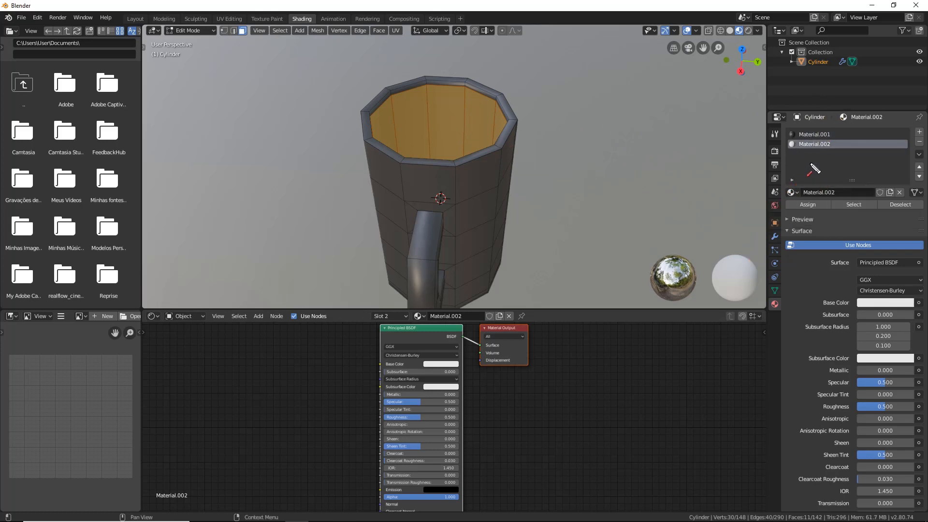
# Step: Assign the white material to the selected inner faces and clear the selection
pyautogui.click(814, 205)
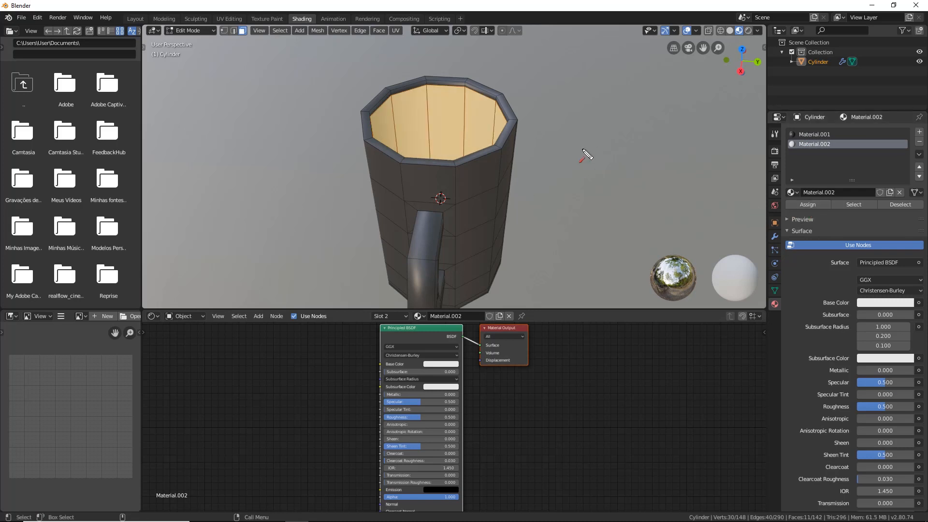
pyautogui.hotkey('alt', 'a')
pyautogui.moveTo(435, 174); pyautogui.dragTo(507, 183, button='middle')
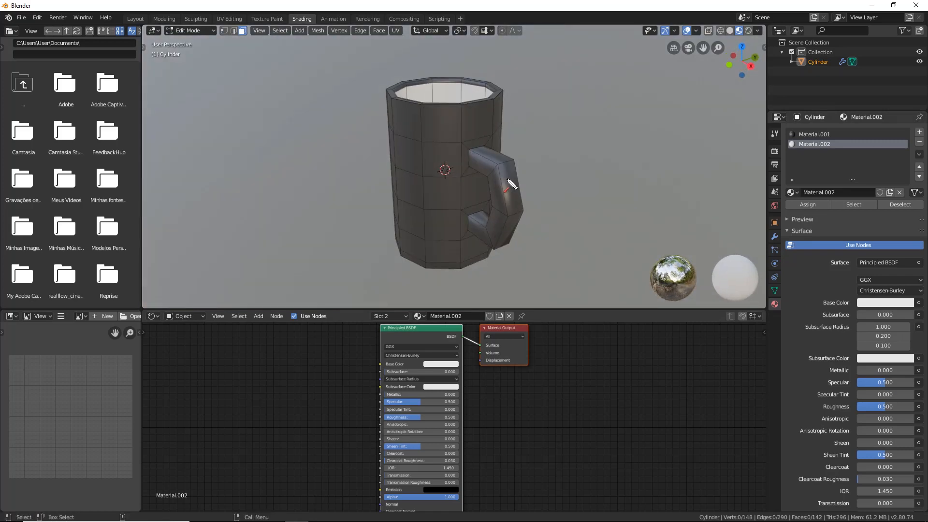
# Step: Turn the edit-mode display of both modifiers back on, then return to object mode and check the mug's interior
pyautogui.click(775, 237)
pyautogui.click(865, 164)
pyautogui.click(865, 146)
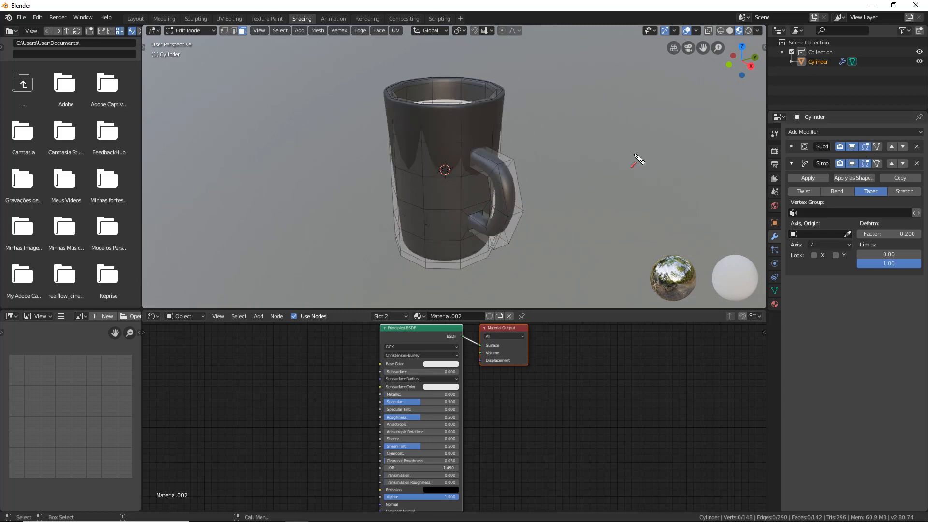
pyautogui.press('Tab')
pyautogui.hotkey('alt', 'a')
pyautogui.moveTo(483, 179); pyautogui.dragTo(460, 206, button='middle')
pyautogui.moveTo(459, 205); pyautogui.dragTo(452, 113, button='middle')
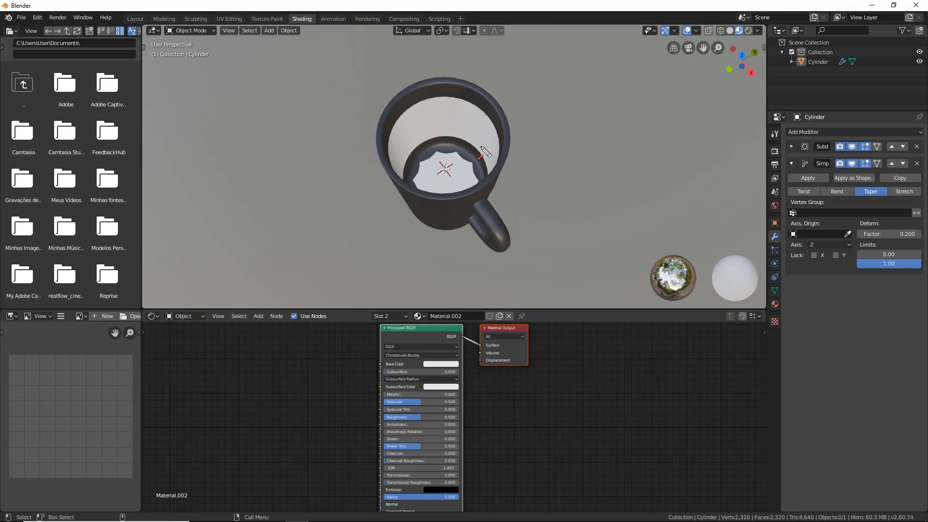
# Step: Enter edit mode on the mug again
pyautogui.press('Tab')
pyautogui.scroll(3, 390, 107)
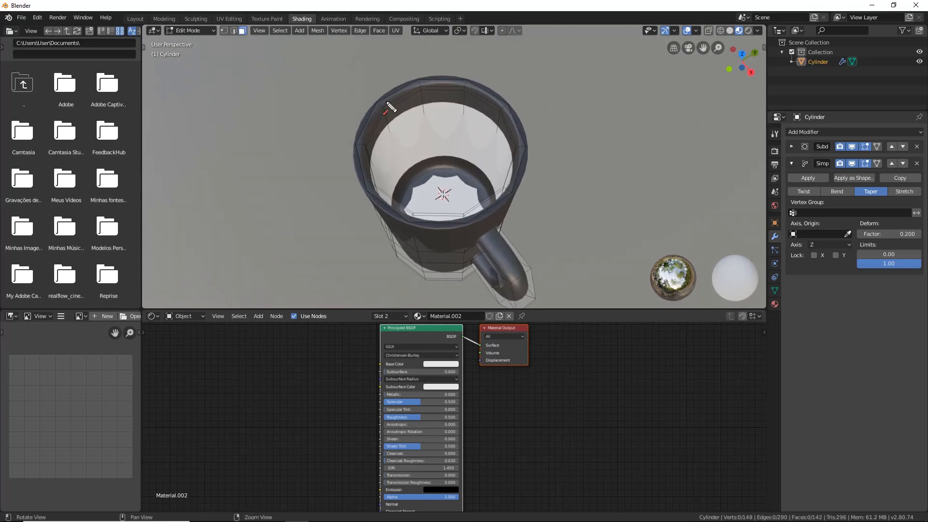
pyautogui.click(418, 105)
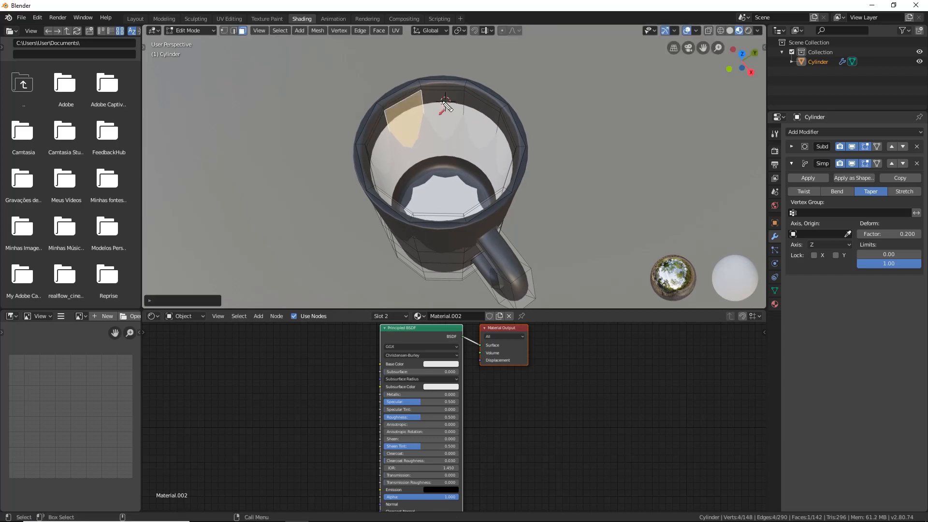
pyautogui.keyDown('shift'); pyautogui.click(473, 105); pyautogui.keyUp('shift')
pyautogui.keyDown('shift'); pyautogui.click(445, 98); pyautogui.keyUp('shift')
pyautogui.keyDown('shift'); pyautogui.click(381, 129); pyautogui.keyUp('shift')
# Step: Select the whole ring of narrow dark faces just inside the mug's rim
pyautogui.moveTo(351, 151); pyautogui.dragTo(371, 94, button='middle')
pyautogui.scroll(3, 348, 158)
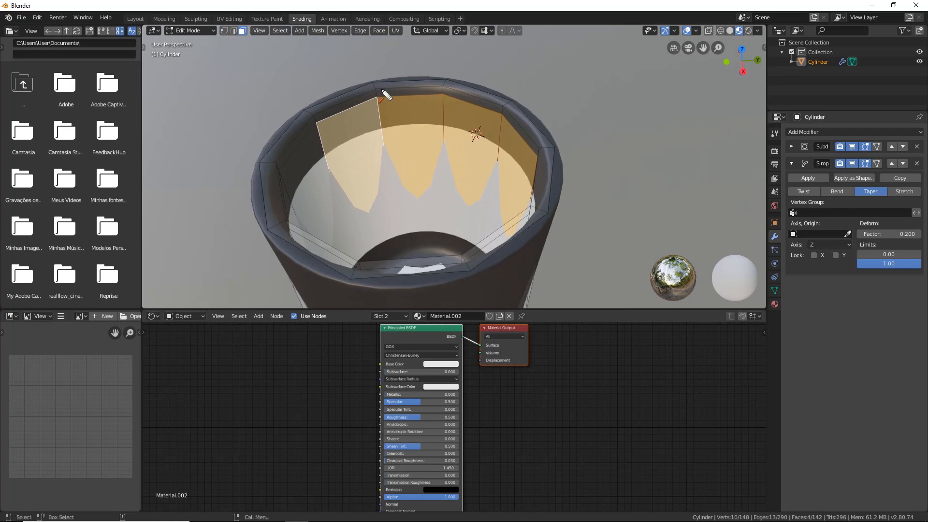
pyautogui.click(406, 92)
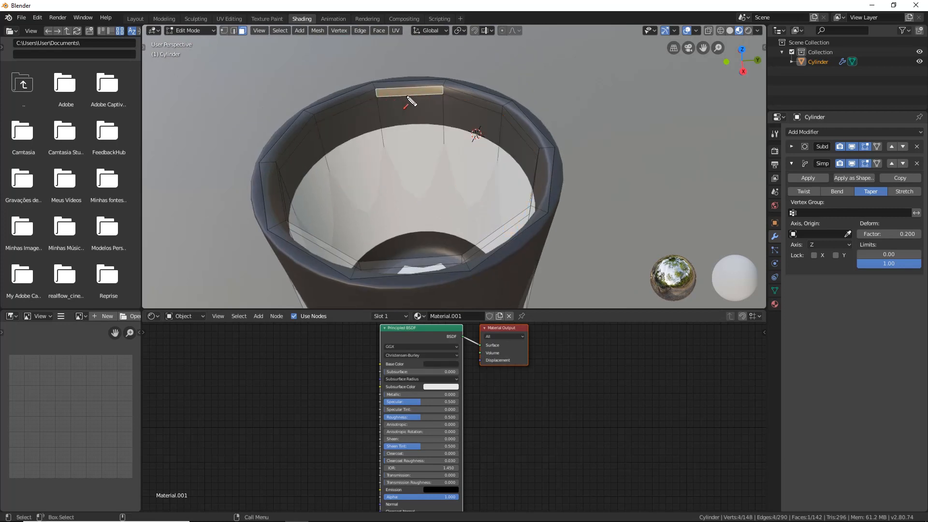
pyautogui.keyDown('shift'); pyautogui.click(475, 102); pyautogui.keyUp('shift')
pyautogui.keyDown('shift'); pyautogui.click(517, 125); pyautogui.keyUp('shift')
pyautogui.keyDown('shift'); pyautogui.click(346, 109); pyautogui.keyUp('shift')
pyautogui.moveTo(306, 140); pyautogui.dragTo(278, 123, button='middle')
pyautogui.keyDown('shift'); pyautogui.click(244, 141); pyautogui.keyUp('shift')
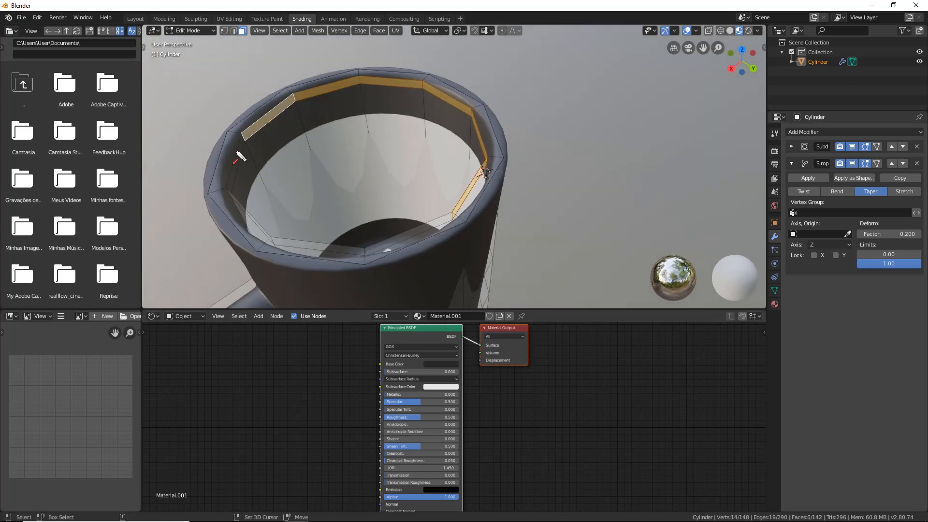
pyautogui.keyDown('shift'); pyautogui.click(236, 153); pyautogui.keyUp('shift')
pyautogui.keyDown('shift'); pyautogui.click(239, 155); pyautogui.keyUp('shift')
pyautogui.moveTo(234, 159); pyautogui.dragTo(328, 127, button='middle')
pyautogui.keyDown('shift'); pyautogui.click(285, 118); pyautogui.keyUp('shift')
pyautogui.keyDown('shift'); pyautogui.click(253, 143); pyautogui.keyUp('shift')
pyautogui.moveTo(259, 147); pyautogui.dragTo(889, 241, button='middle')
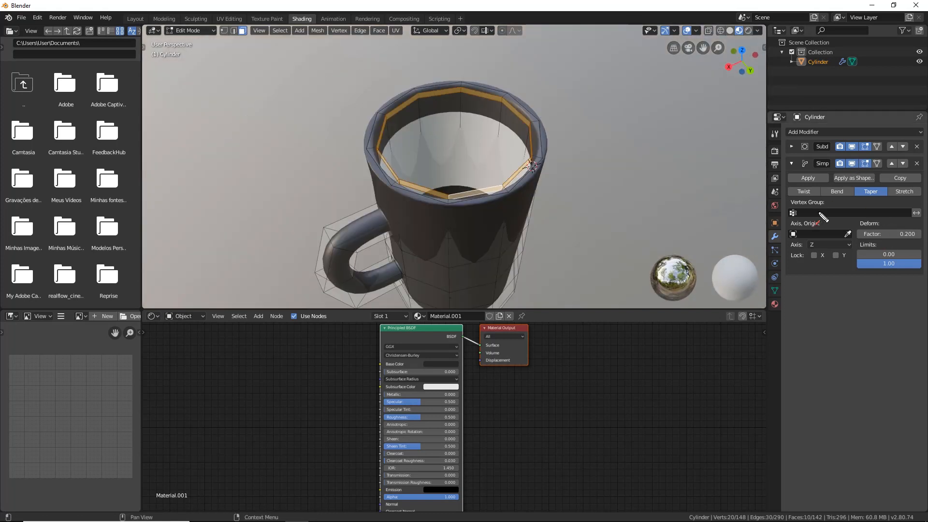
# Step: Assign the white material to the ring of faces inside the rim, return to object mode and deselect the mug
pyautogui.click(775, 303)
pyautogui.click(815, 144)
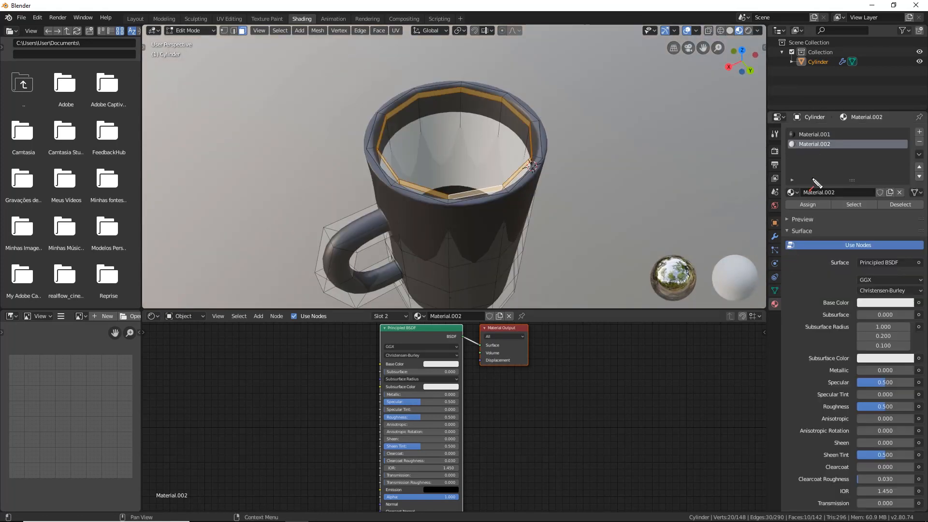
pyautogui.click(808, 204)
pyautogui.moveTo(521, 145); pyautogui.dragTo(526, 180, button='middle')
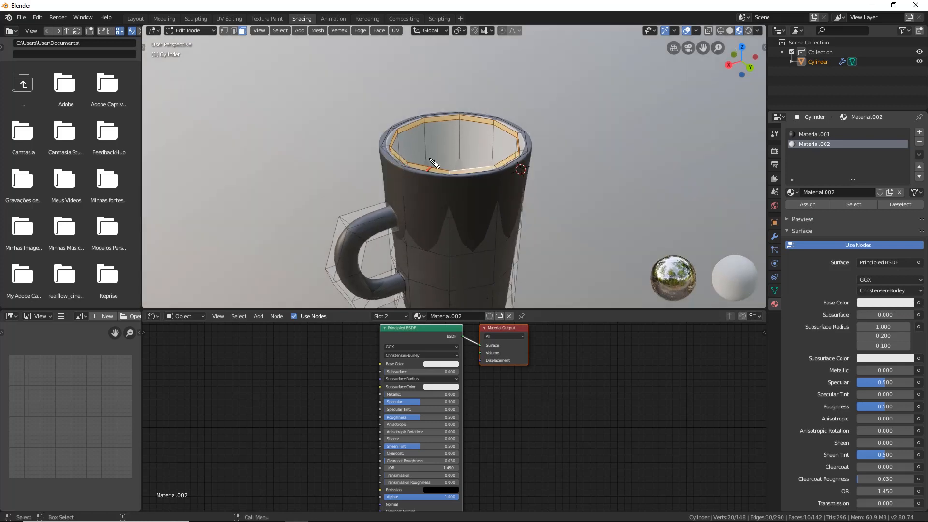
pyautogui.press('Tab')
pyautogui.scroll(-3, 528, 179)
pyautogui.click(529, 145)
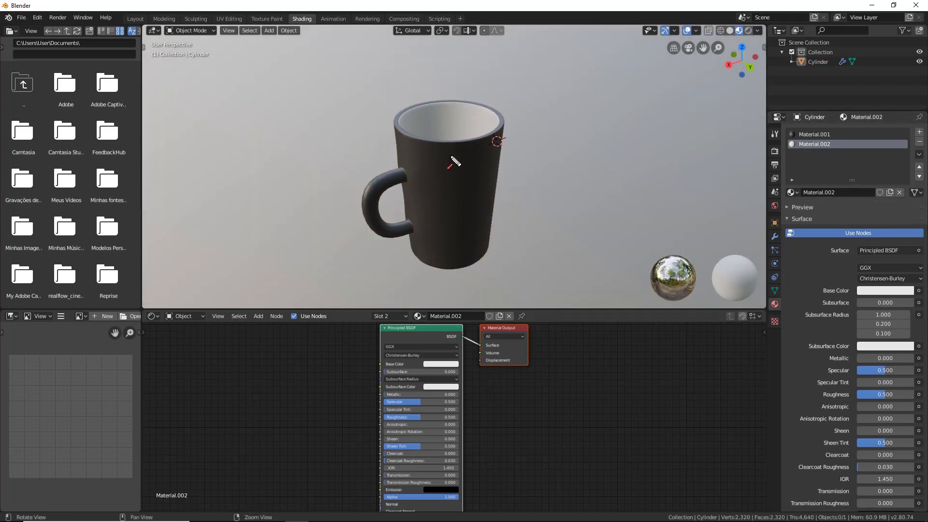
# Step: Inspect the two-colored mug's inside bottom, rim and outer sides from several angles
pyautogui.moveTo(457, 148); pyautogui.dragTo(422, 156, button='middle')
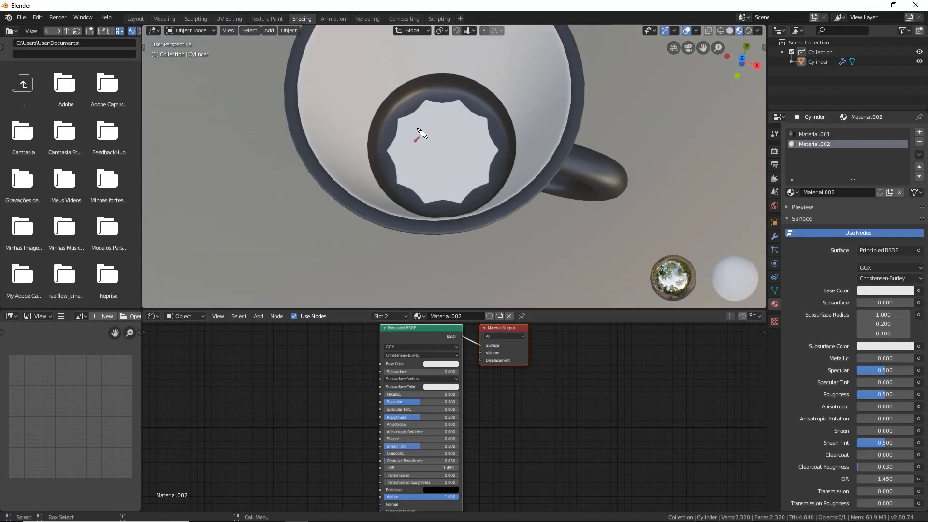
pyautogui.moveTo(454, 129); pyautogui.dragTo(492, 178, button='middle')
pyautogui.scroll(-2, 441, 159)
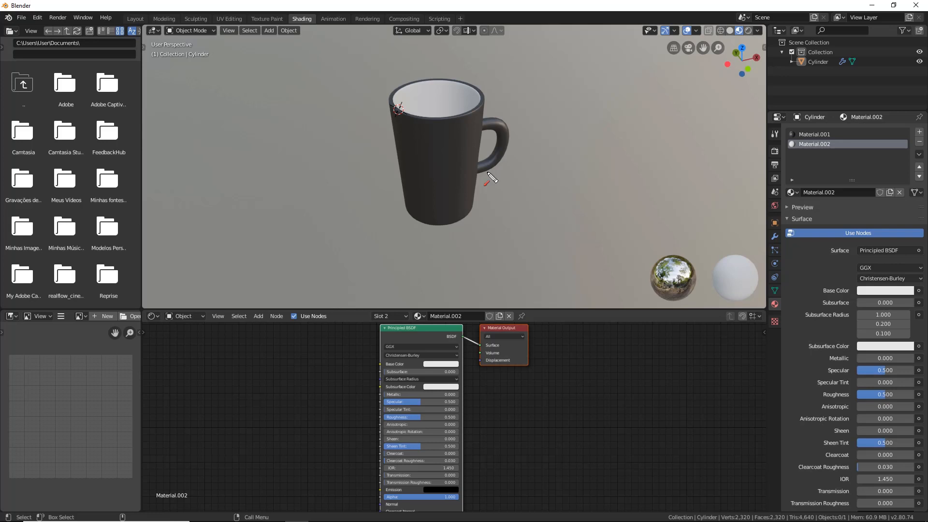
pyautogui.moveTo(449, 203); pyautogui.dragTo(564, 182, button='middle')
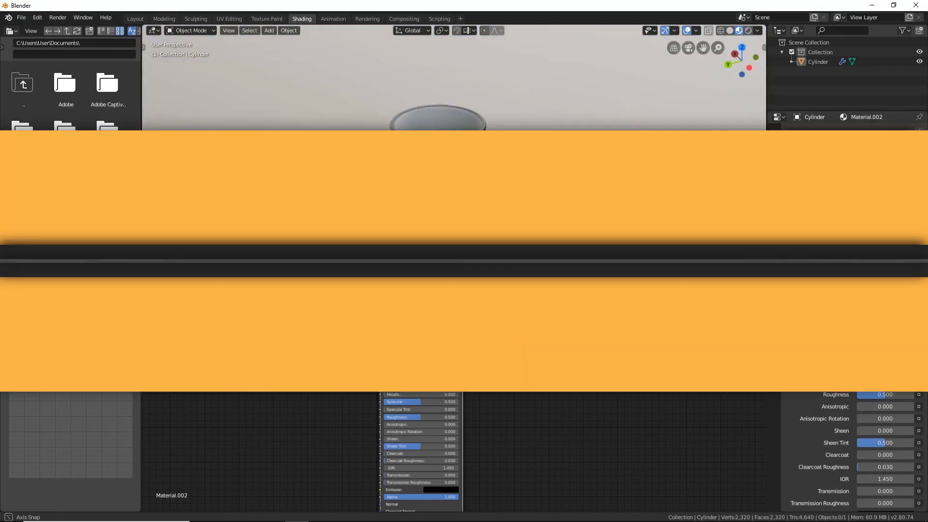